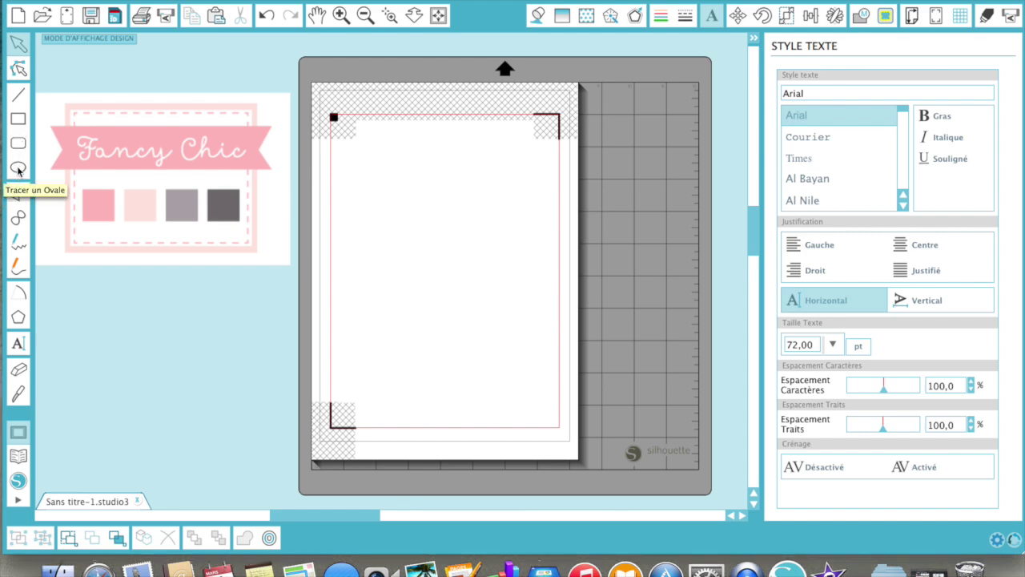
Step: Draw a circle about 49 mm in diameter in the upper-left part of the page
{"action": "left_click", "coordinate": [20, 168]}
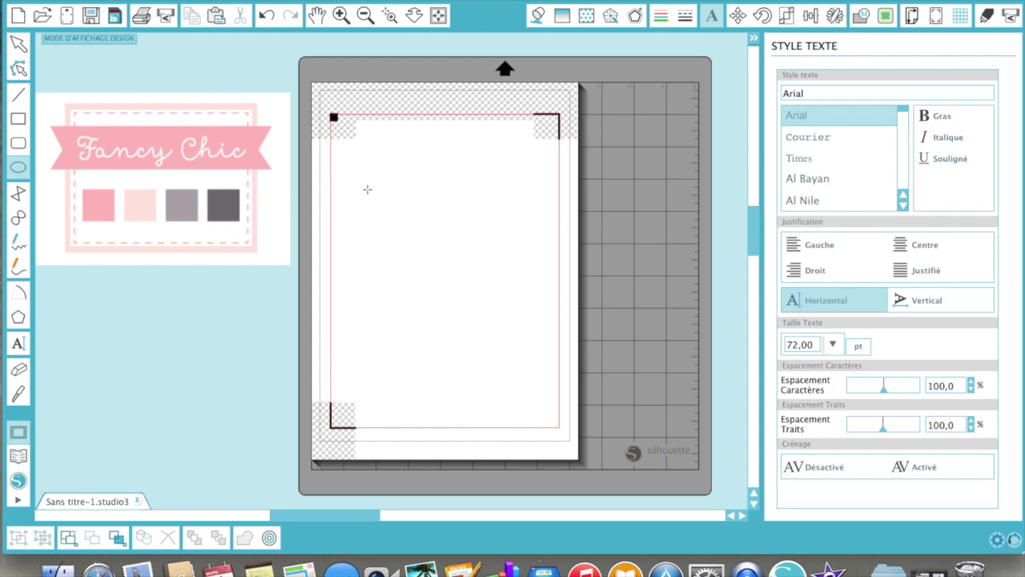
{"action": "left_click_drag", "start_coordinate": [369, 187], "coordinate": [429, 246]}
{"action": "left_click", "coordinate": [410, 246]}
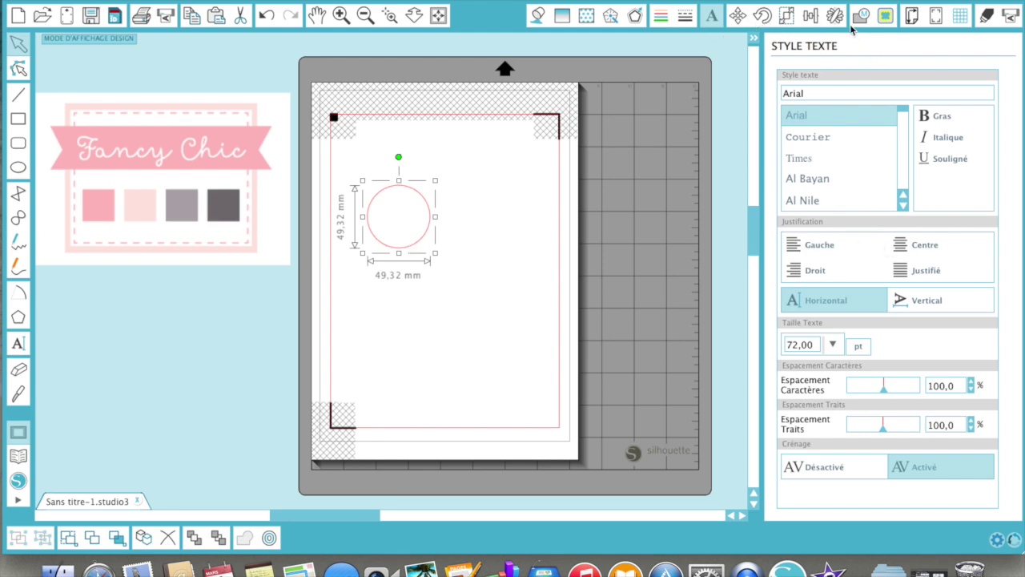
Step: Resize the circle to 40 mm wide with the aspect ratio locked
{"action": "left_click", "coordinate": [785, 18]}
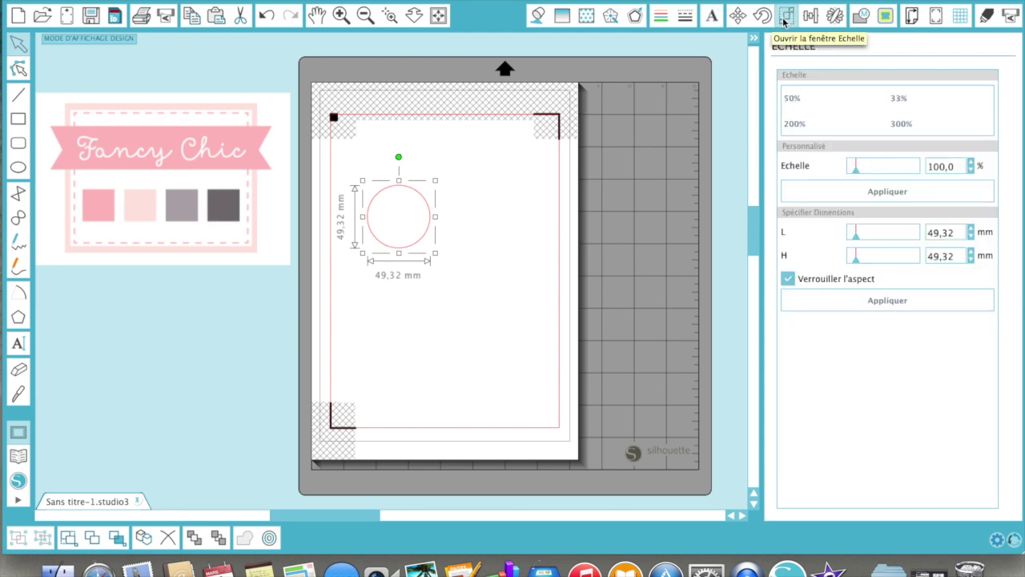
{"action": "double_click", "coordinate": [958, 231]}
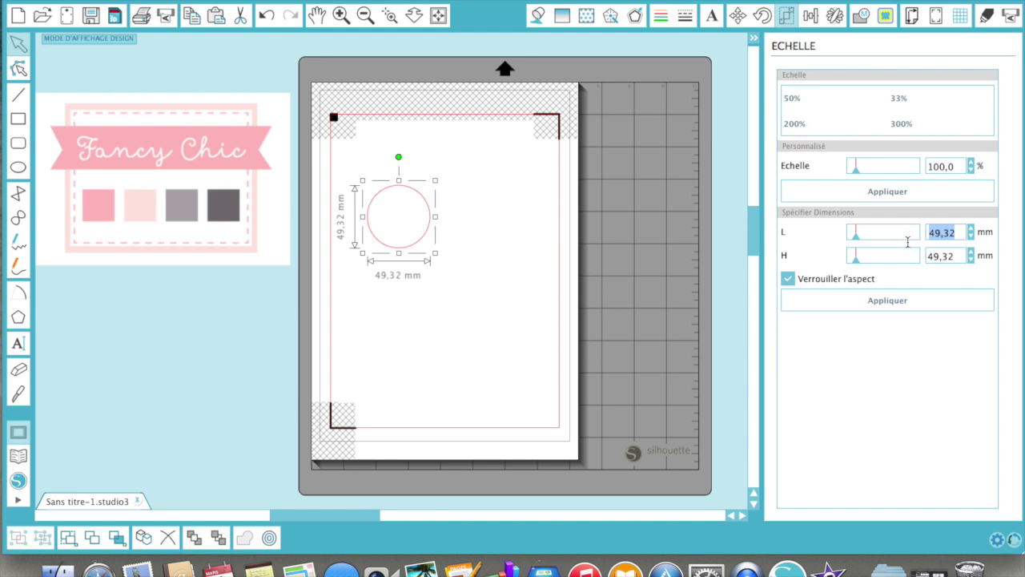
{"action": "type", "text": "40"}
{"action": "left_click", "coordinate": [889, 301]}
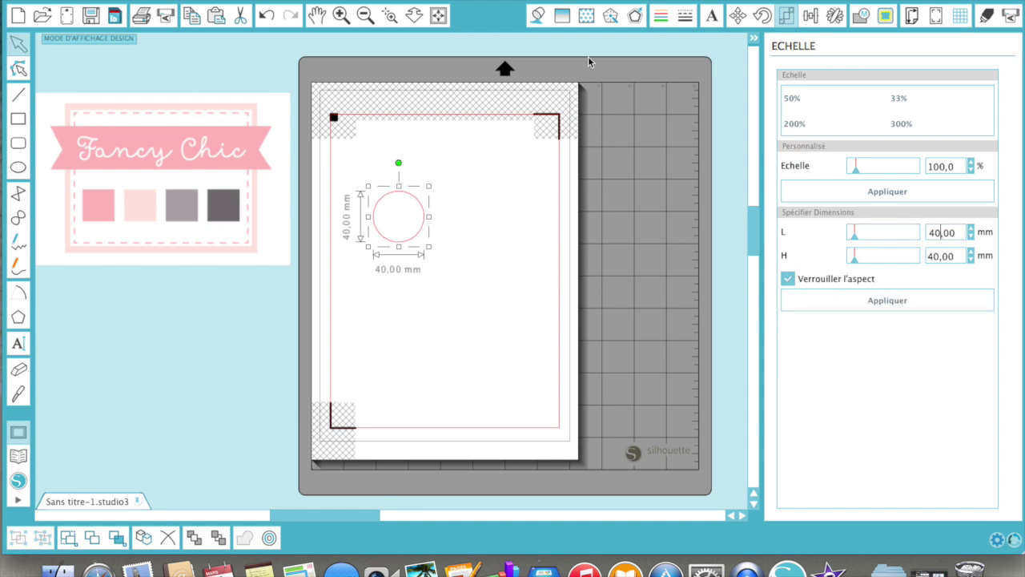
Step: Add a rounded outer contour around the circle at a distance of 3 mm
{"action": "left_click", "coordinate": [633, 17]}
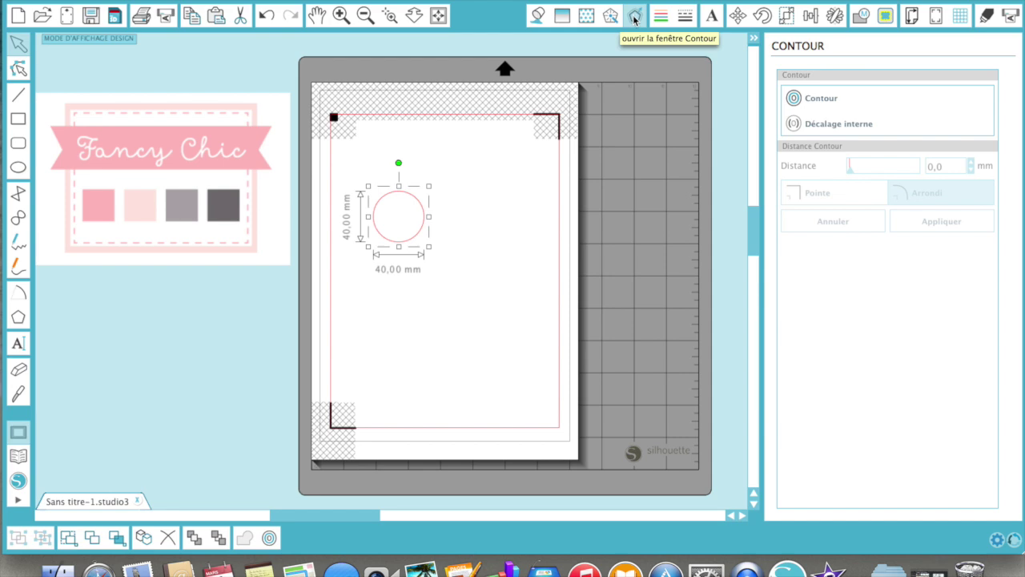
{"action": "left_click", "coordinate": [828, 98]}
{"action": "left_click", "coordinate": [971, 163]}
{"action": "left_click", "coordinate": [971, 162]}
{"action": "left_click", "coordinate": [970, 162]}
{"action": "left_click", "coordinate": [971, 163]}
{"action": "left_click", "coordinate": [971, 163]}
{"action": "left_click", "coordinate": [971, 163]}
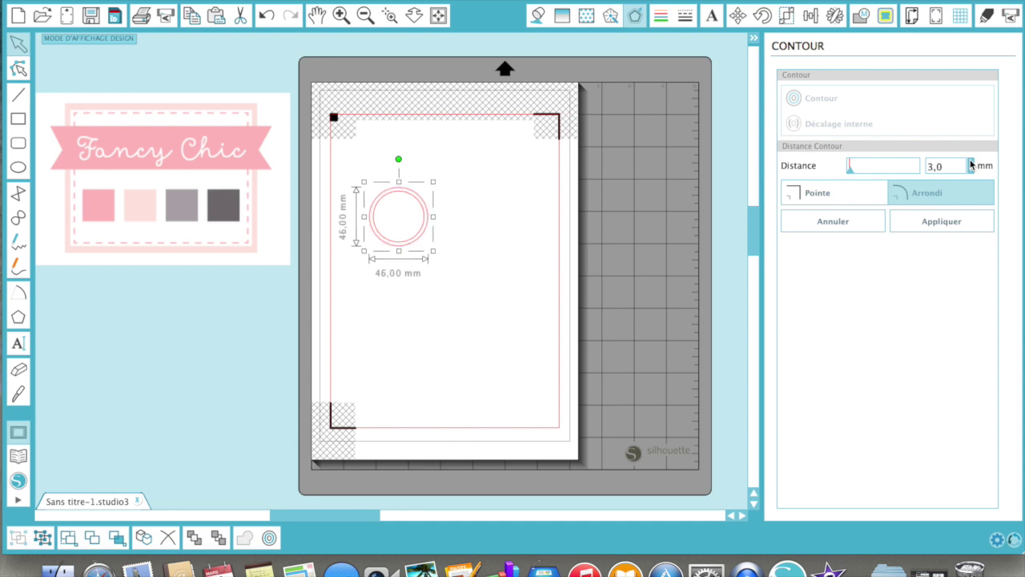
{"action": "left_click", "coordinate": [936, 220]}
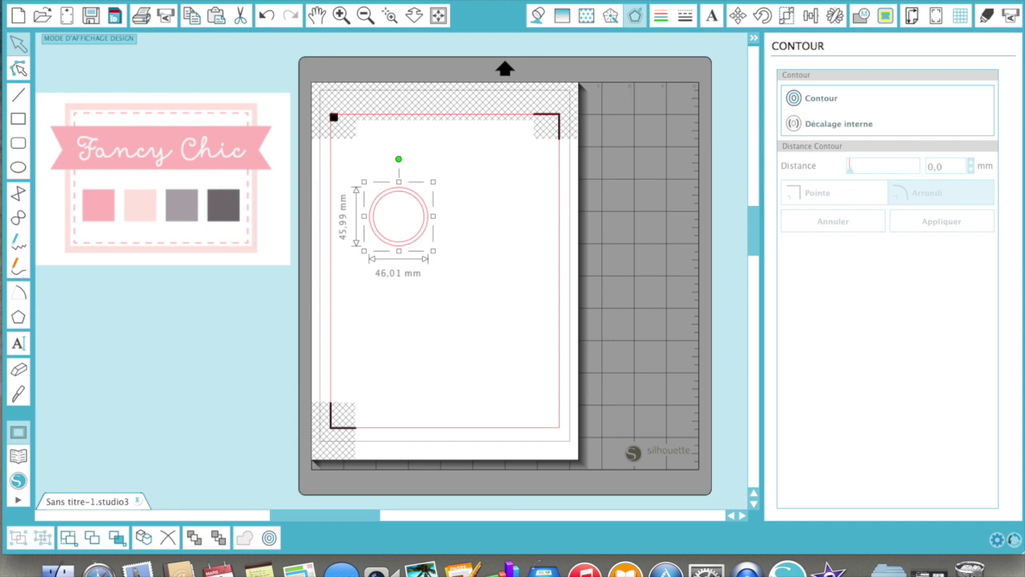
Step: Set the outer contour circle's cut style to Aucune Découpe and return to the design view
{"action": "left_click", "coordinate": [985, 16]}
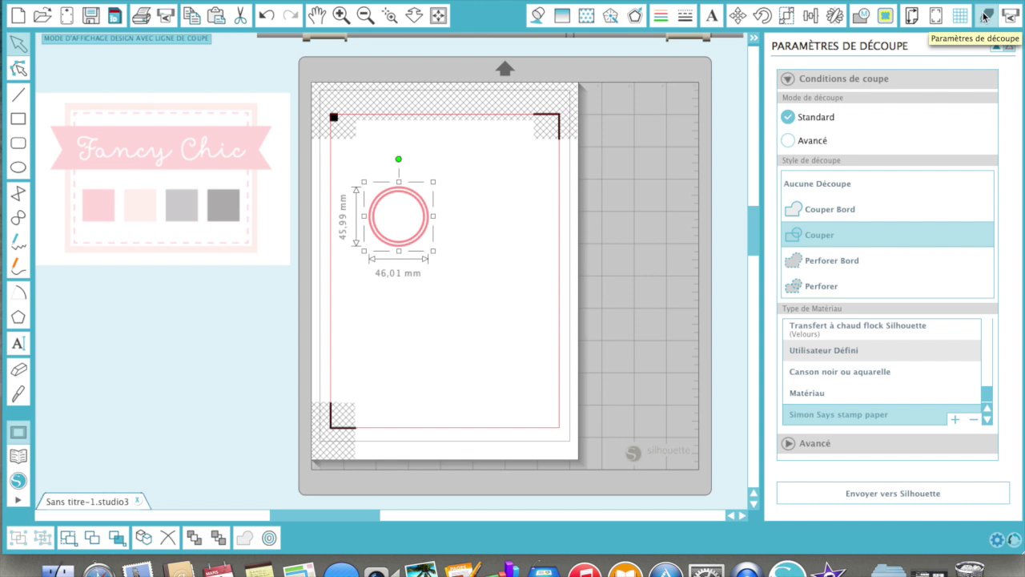
{"action": "left_click", "coordinate": [808, 183]}
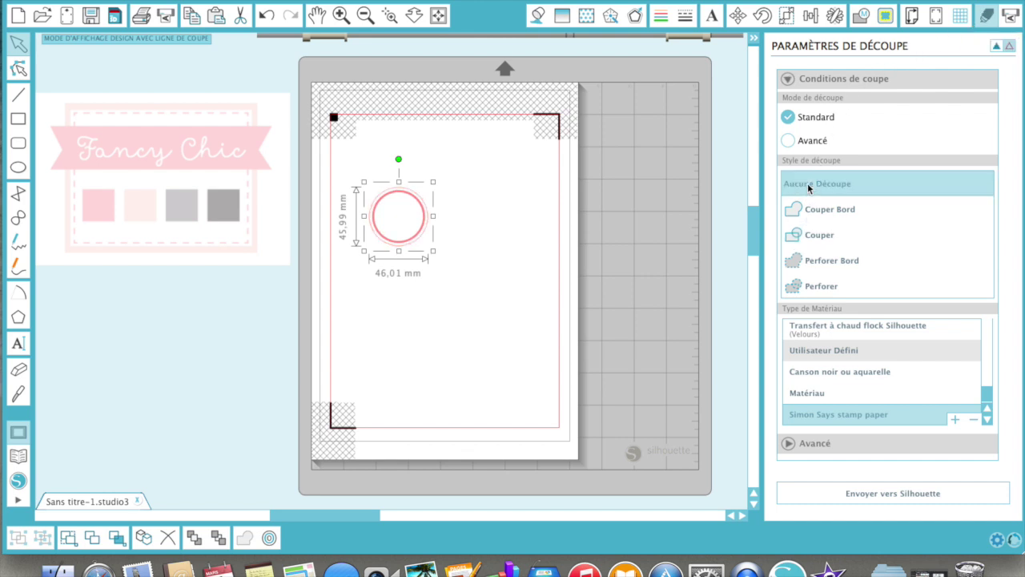
{"action": "left_click", "coordinate": [414, 385]}
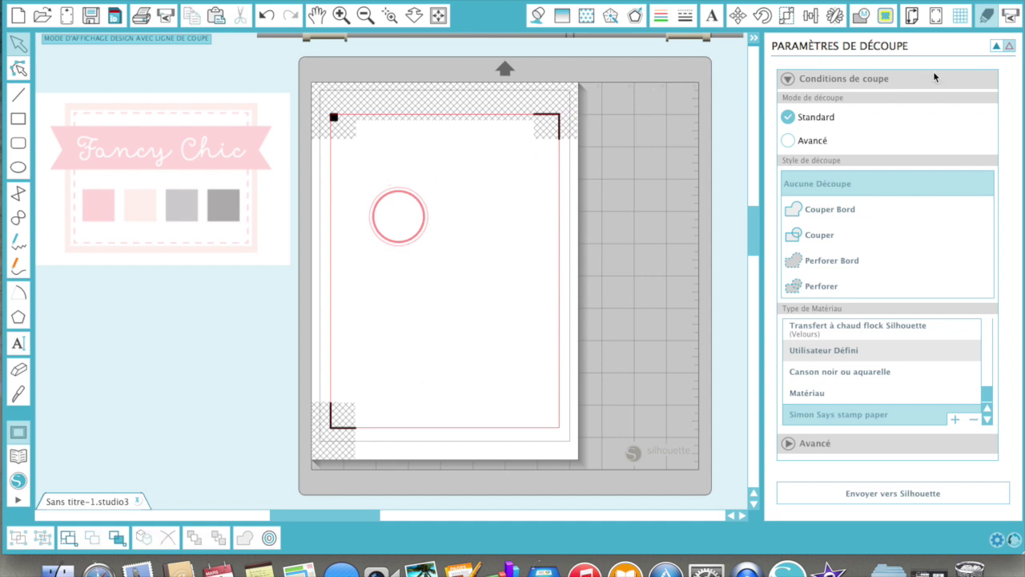
{"action": "left_click", "coordinate": [995, 47]}
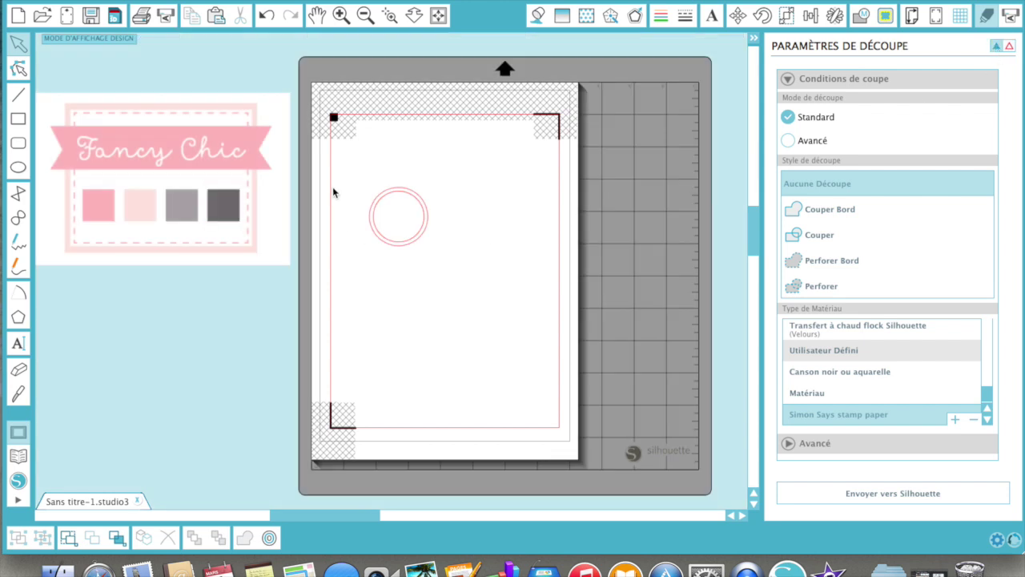
Step: Group the inner circle and its outer contour together
{"action": "left_click_drag", "start_coordinate": [346, 159], "coordinate": [466, 293]}
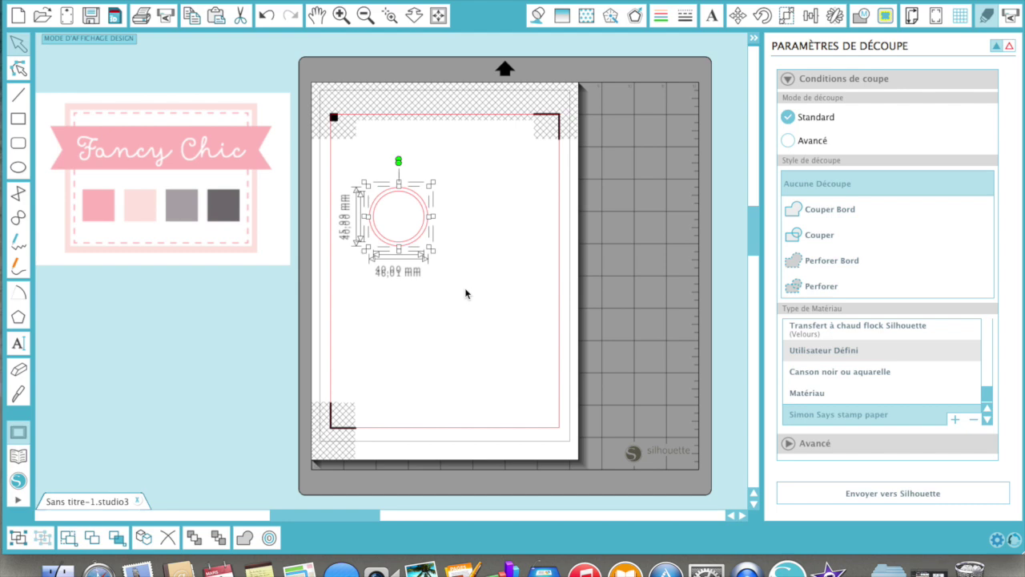
{"action": "right_click", "coordinate": [405, 232]}
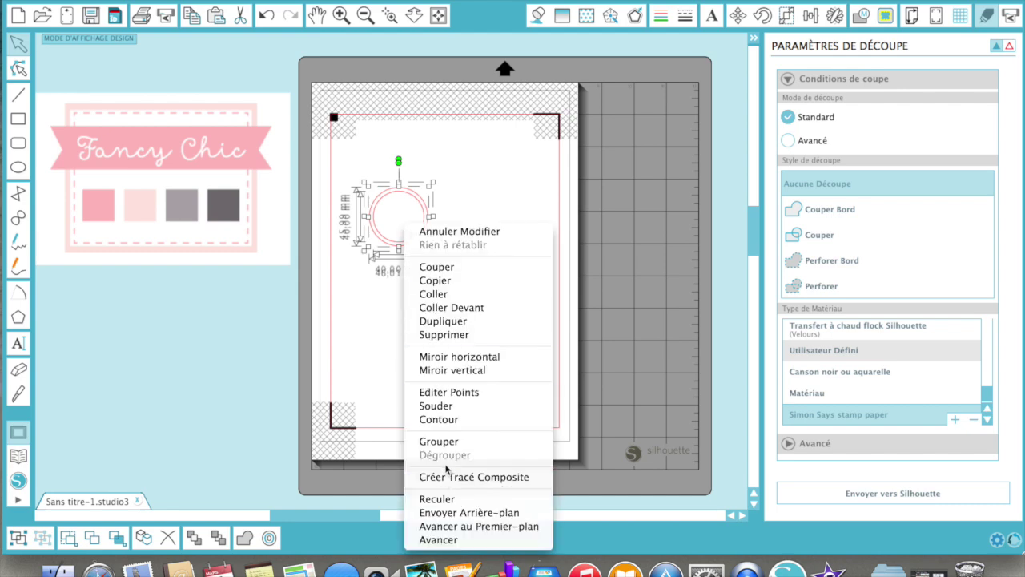
{"action": "left_click", "coordinate": [438, 441]}
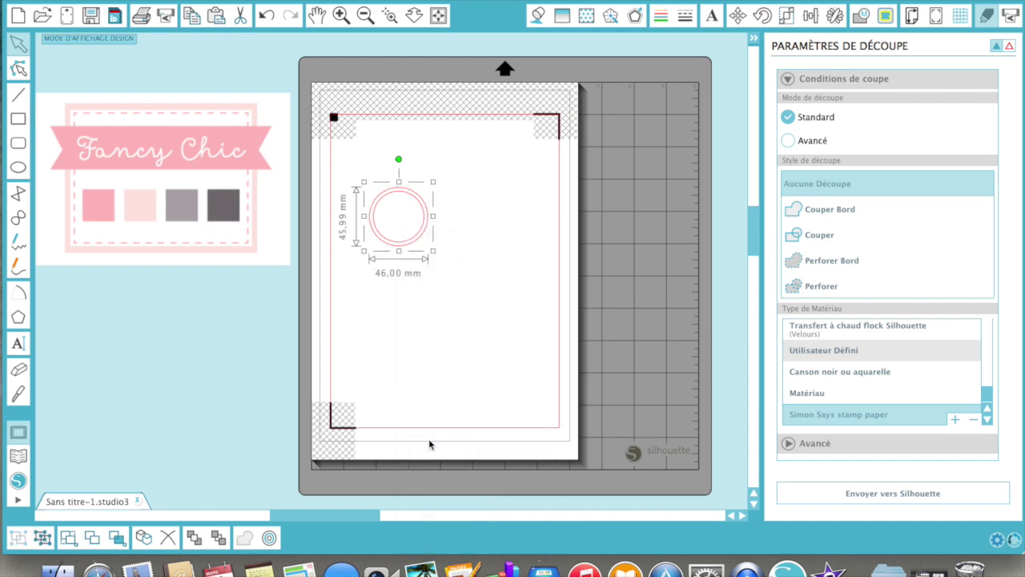
{"action": "left_click", "coordinate": [507, 262]}
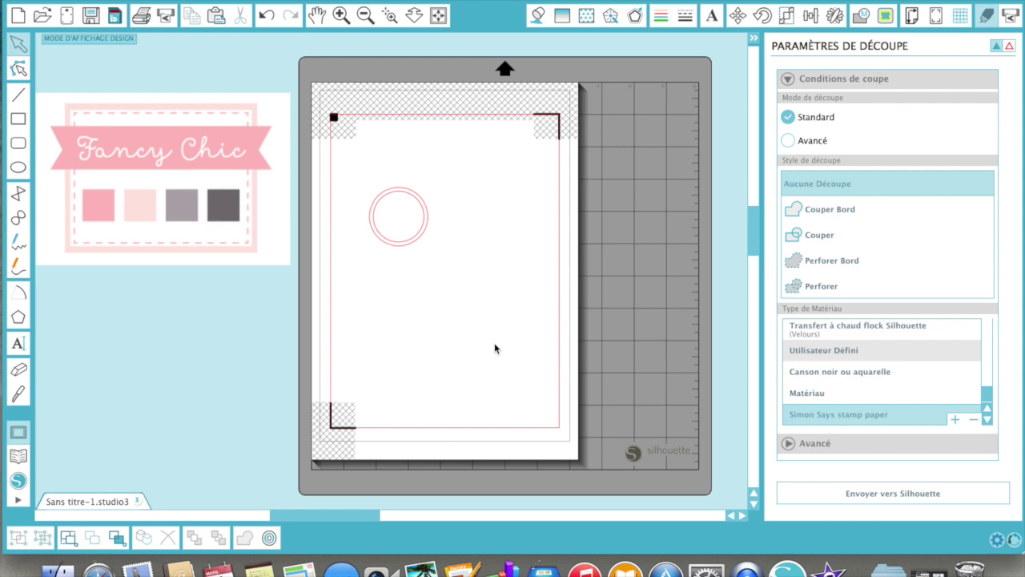
Step: Fill the grouped circles with the light pink sampled from the second swatch of the Fancy Chic palette
{"action": "left_click", "coordinate": [421, 204]}
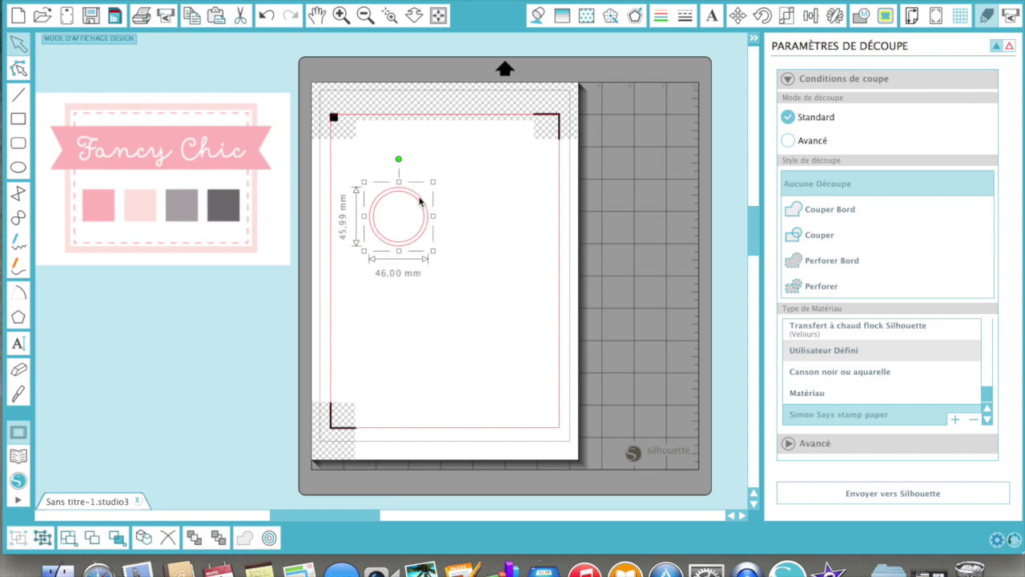
{"action": "left_click", "coordinate": [538, 16]}
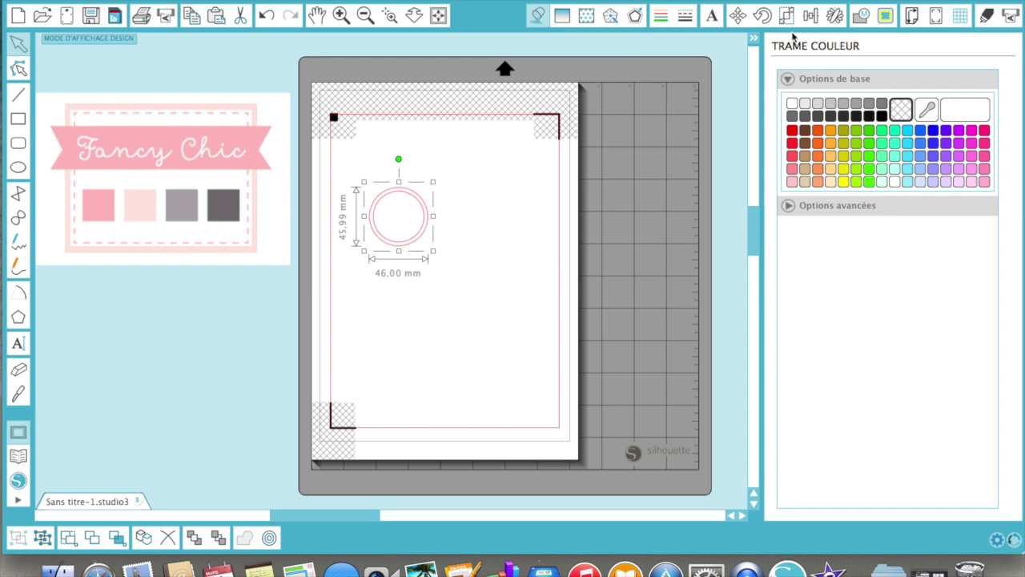
{"action": "left_click", "coordinate": [928, 109]}
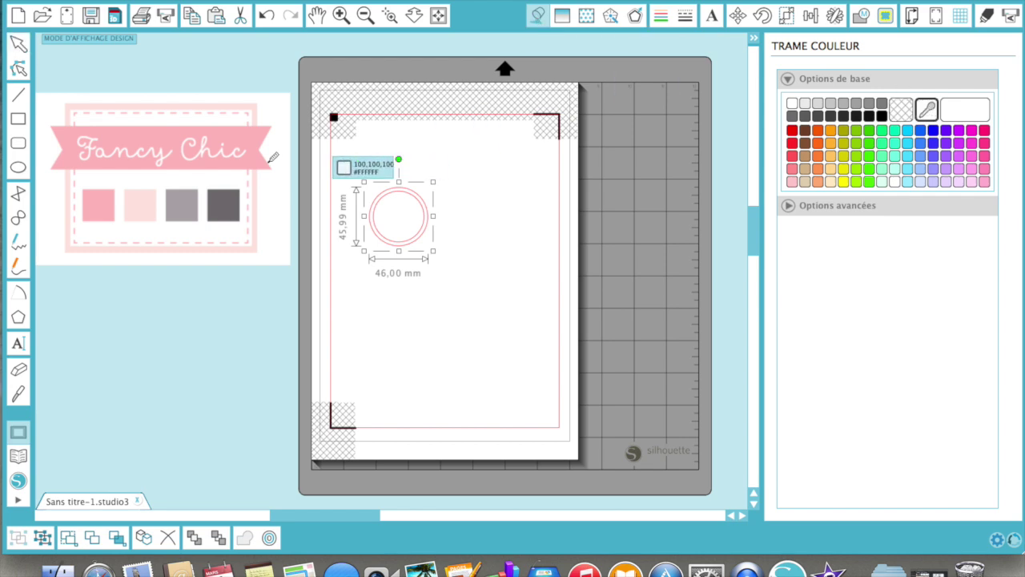
{"action": "left_click", "coordinate": [149, 198]}
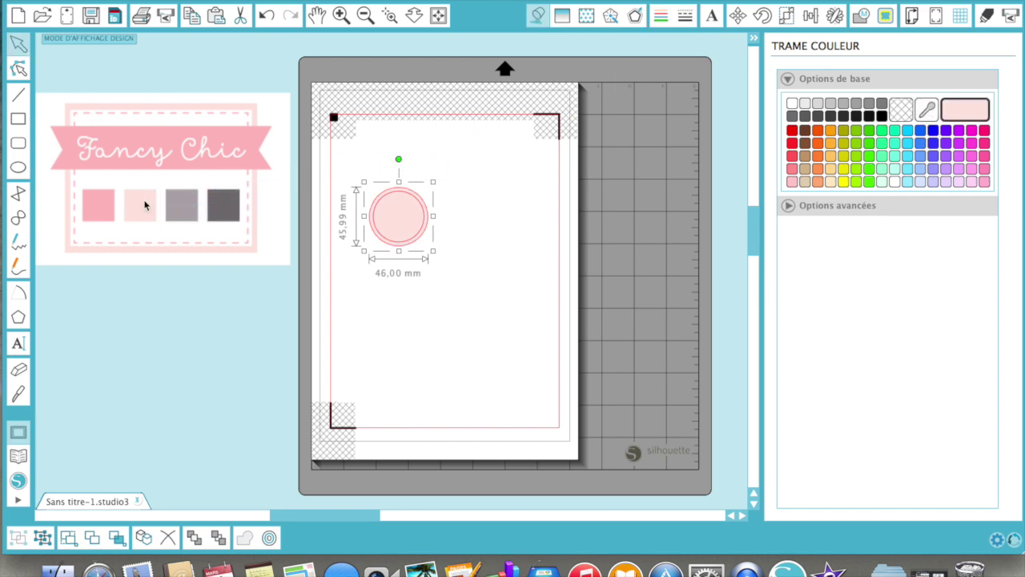
{"action": "left_click", "coordinate": [511, 374]}
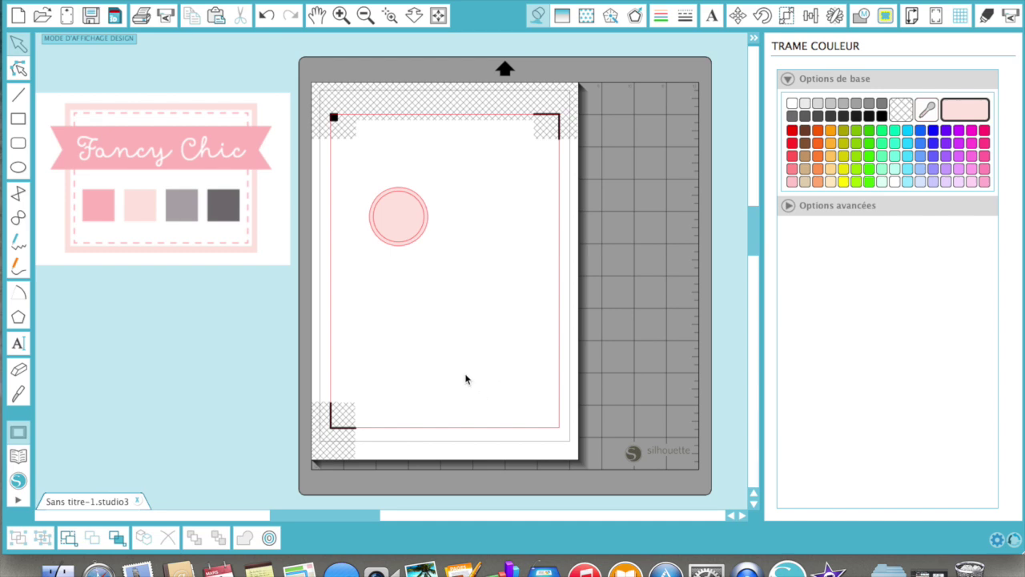
Step: Add the text "azertyuiopqsdfghjklm" below the circles
{"action": "left_click", "coordinate": [20, 344]}
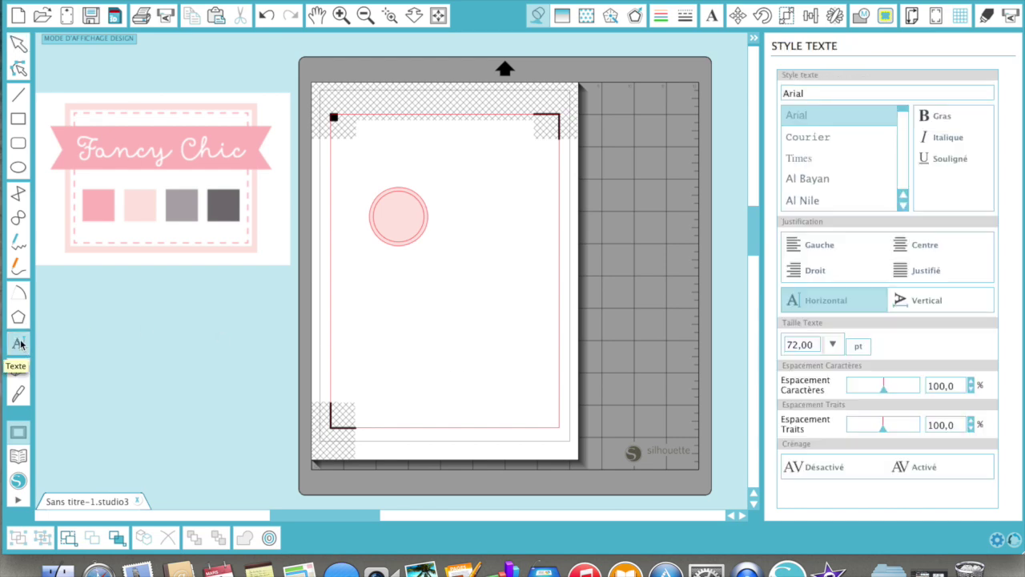
{"action": "left_click", "coordinate": [378, 315]}
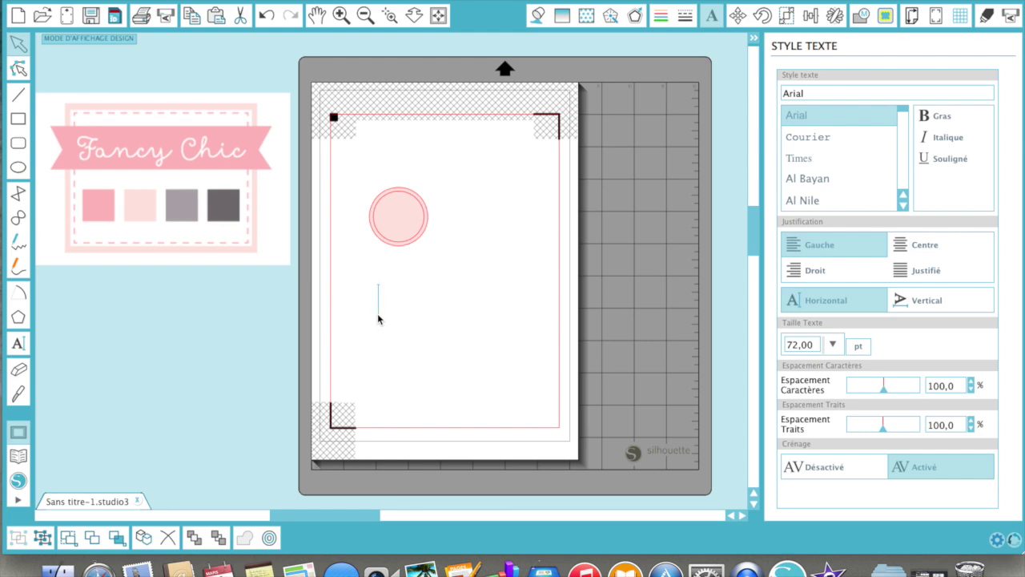
{"action": "type", "text": "zer"}
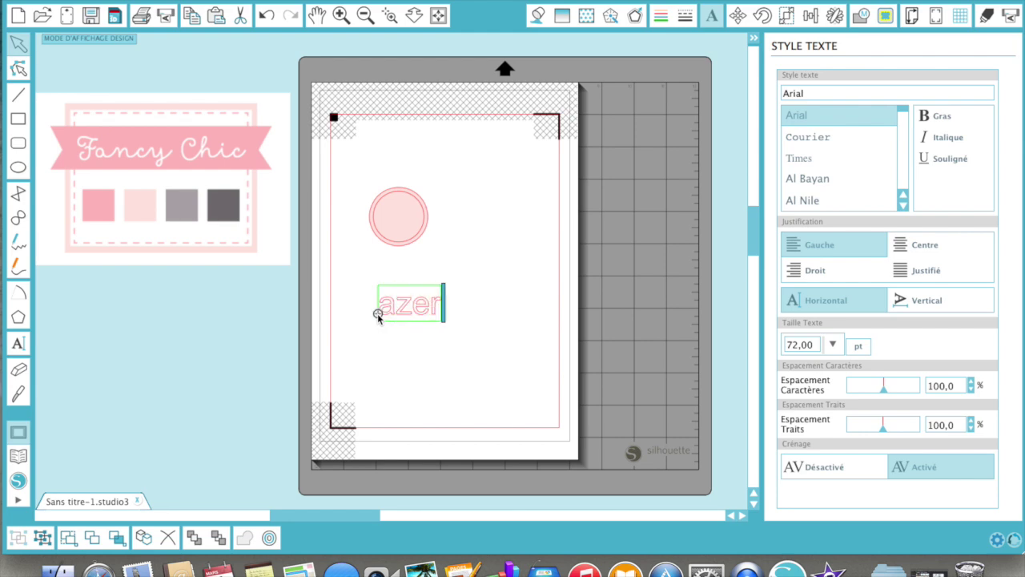
{"action": "type", "text": "tyui"}
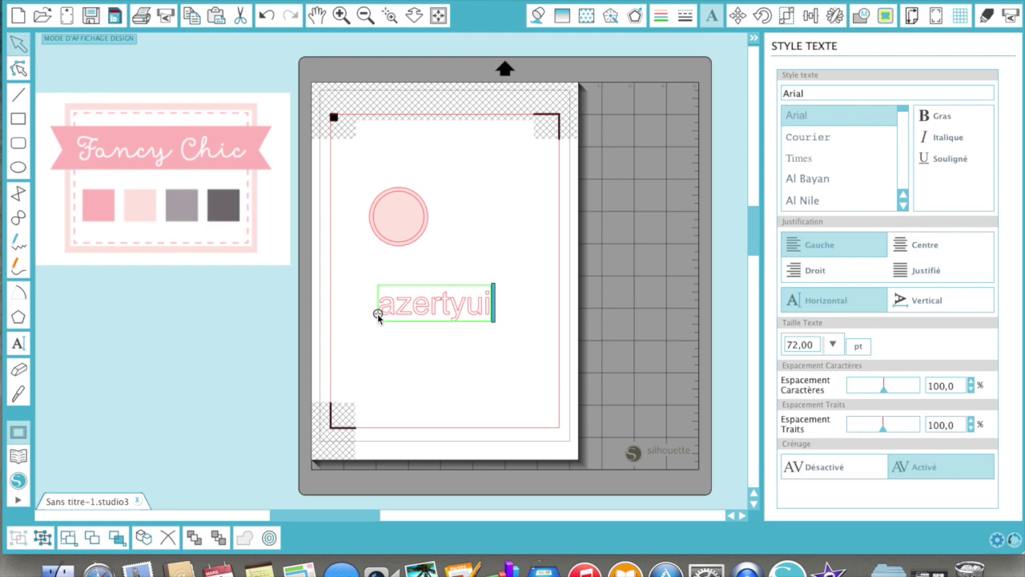
{"action": "type", "text": "opqsd"}
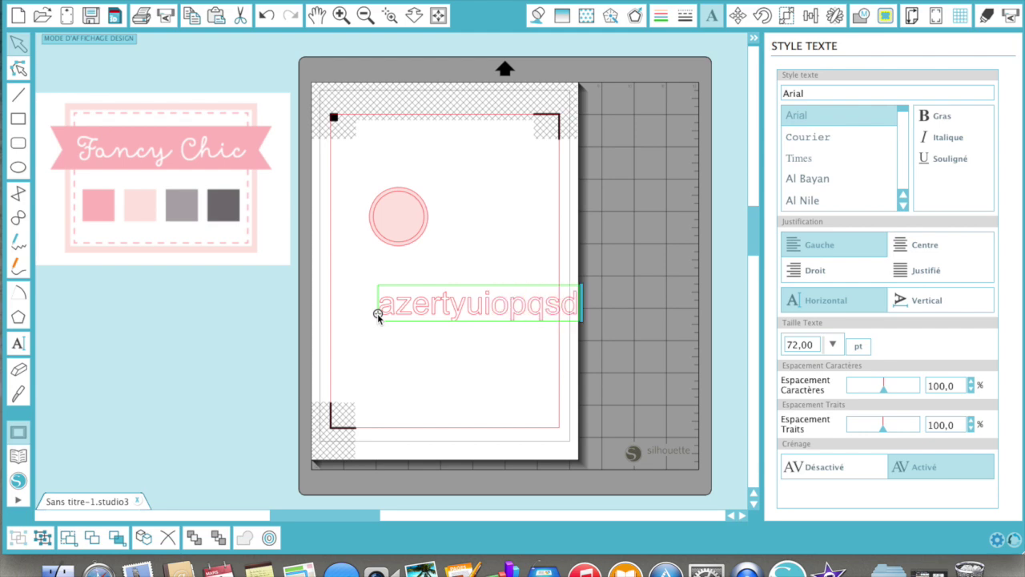
{"action": "type", "text": "fghjklm"}
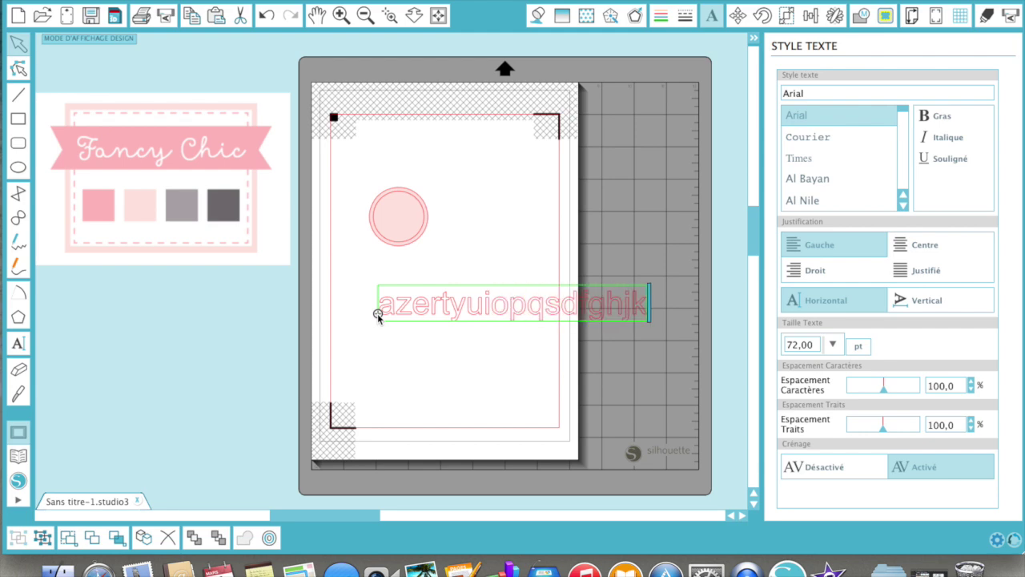
{"action": "left_click", "coordinate": [430, 345]}
Step: Duplicate the text line directly below the original and select all characters of the copy
{"action": "left_click", "coordinate": [443, 304]}
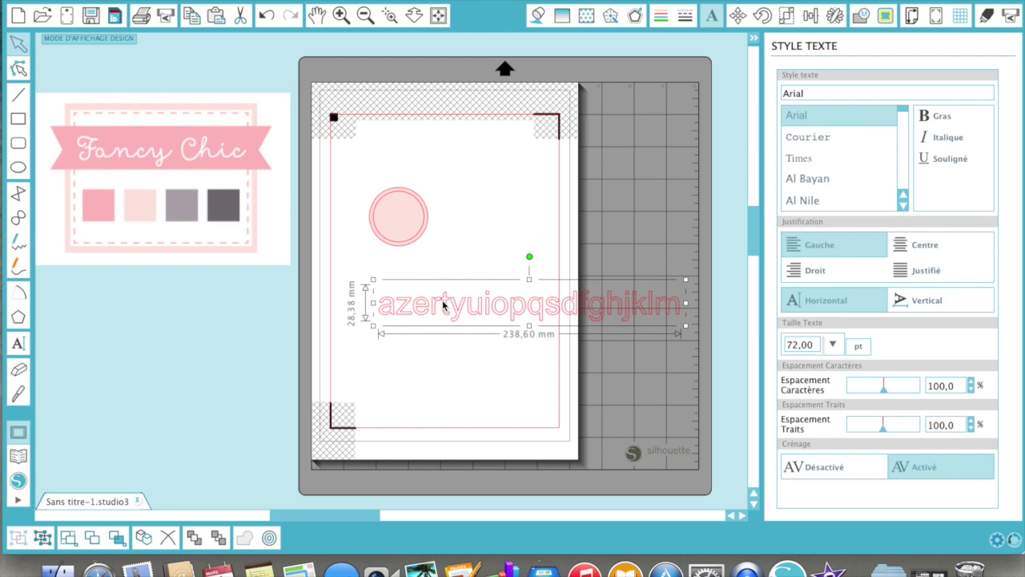
{"action": "key", "text": "super+d"}
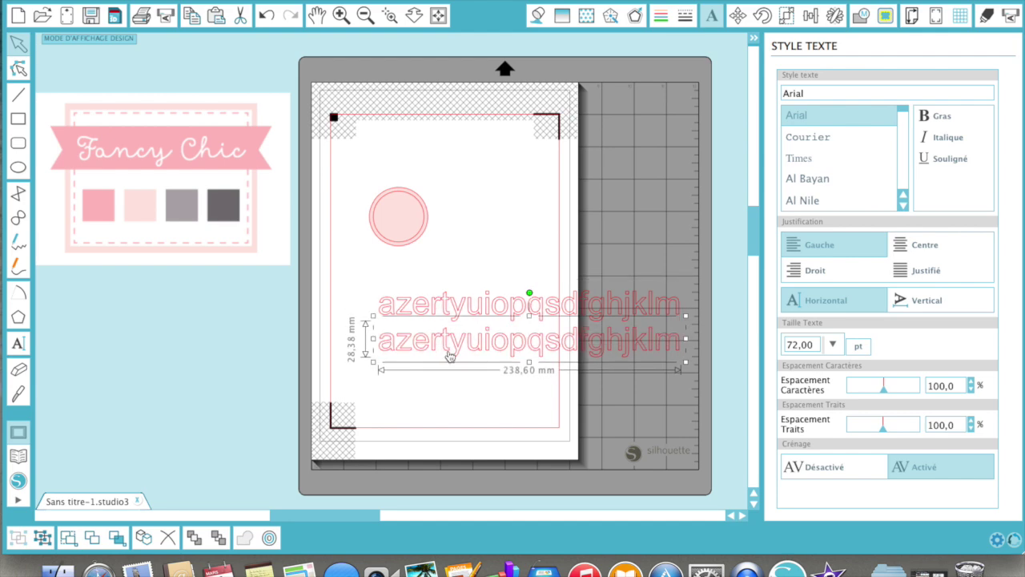
{"action": "double_click", "coordinate": [402, 351]}
{"action": "left_click_drag", "start_coordinate": [380, 340], "coordinate": [708, 351]}
{"action": "key", "text": "ctrl+c"}
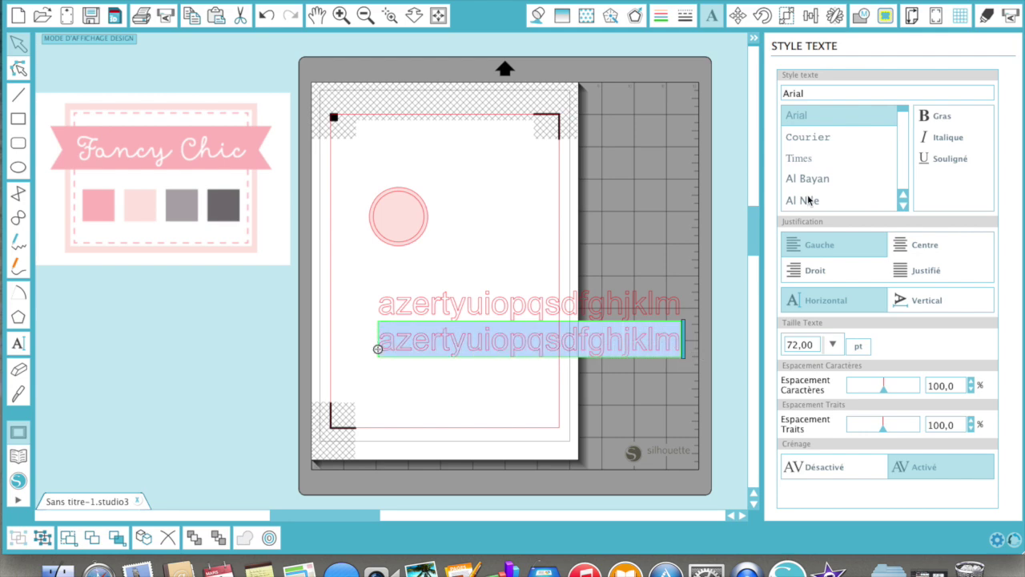
{"action": "right_click", "coordinate": [819, 93]}
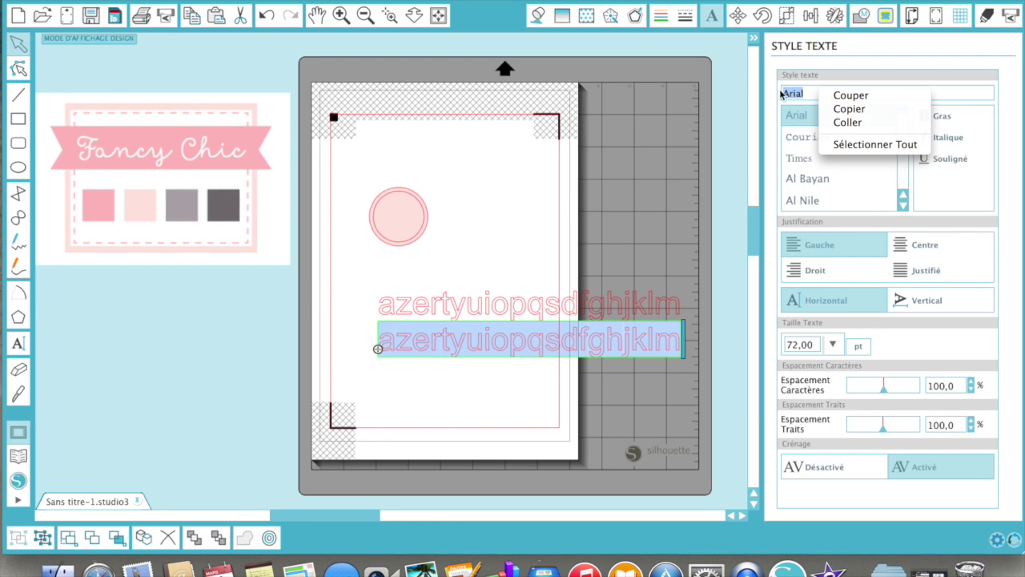
{"action": "left_click", "coordinate": [781, 94]}
{"action": "type", "text": "butt"}
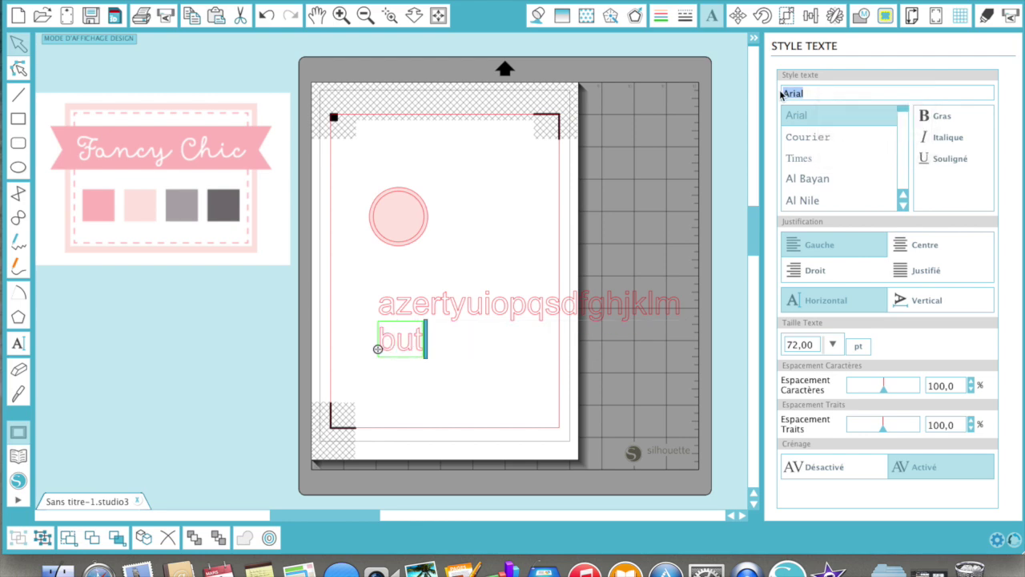
{"action": "key", "text": "BackSpace"}
{"action": "key", "text": "BackSpace"}
{"action": "key", "text": "BackSpace"}
{"action": "key", "text": "BackSpace"}
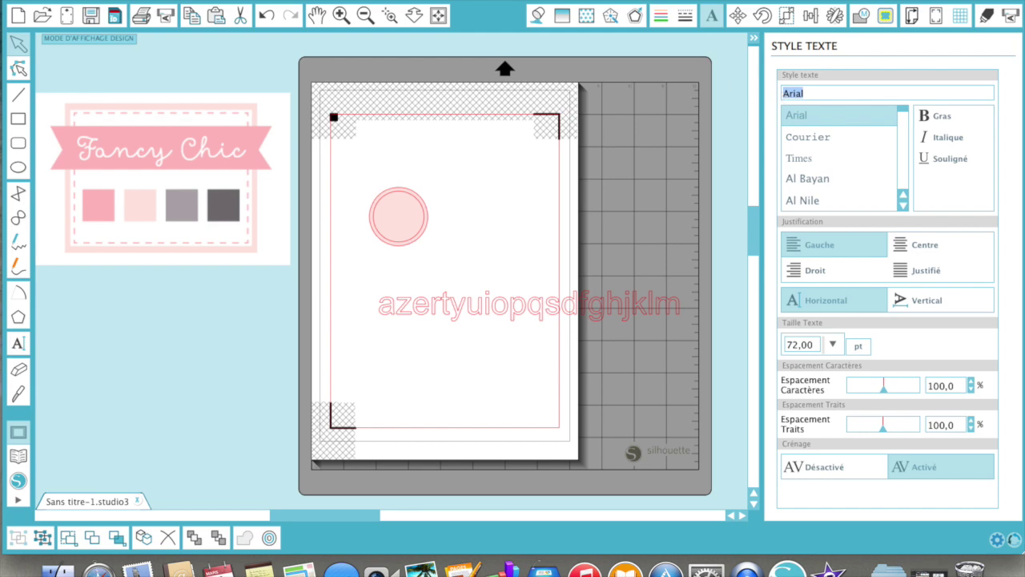
{"action": "type", "text": "b"}
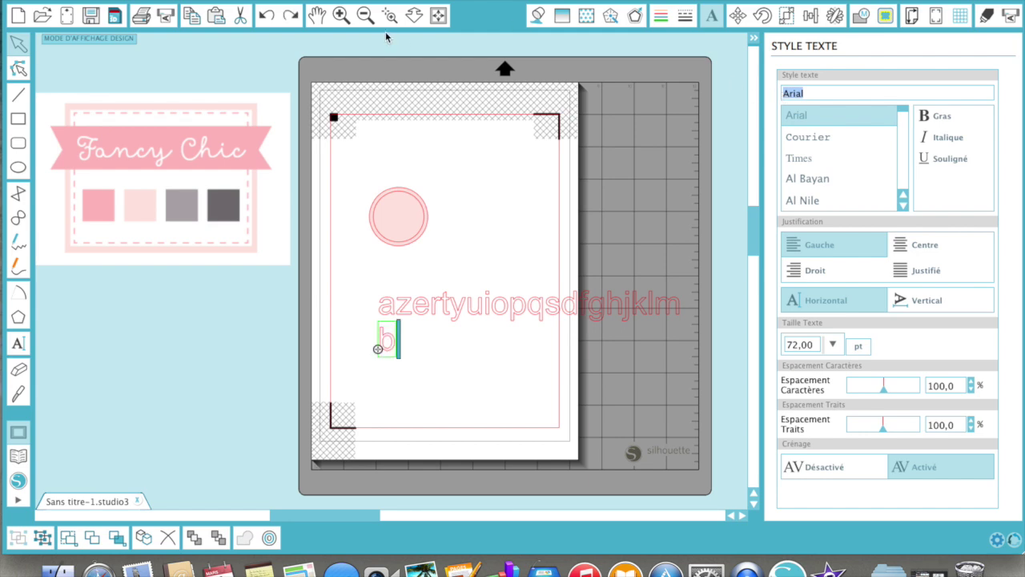
{"action": "type", "text": "utt"}
{"action": "key", "text": "BackSpace"}
{"action": "key", "text": "BackSpace"}
{"action": "key", "text": "BackSpace"}
{"action": "key", "text": "BackSpace"}
{"action": "key", "text": "ctrl+v"}
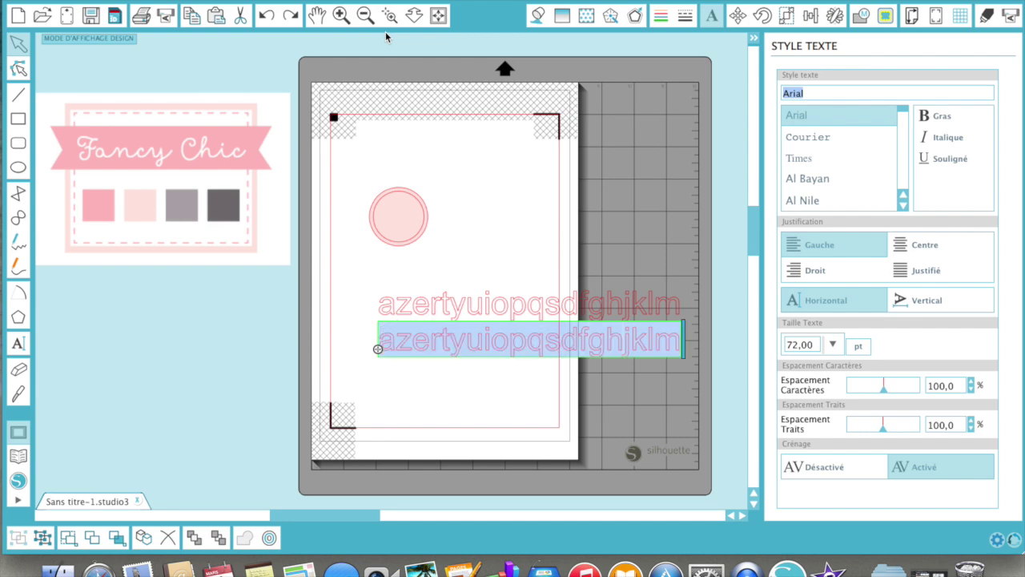
Step: Set the font of the duplicated text line to Butterflies
{"action": "left_click", "coordinate": [817, 94]}
{"action": "key", "text": "BackSpace"}
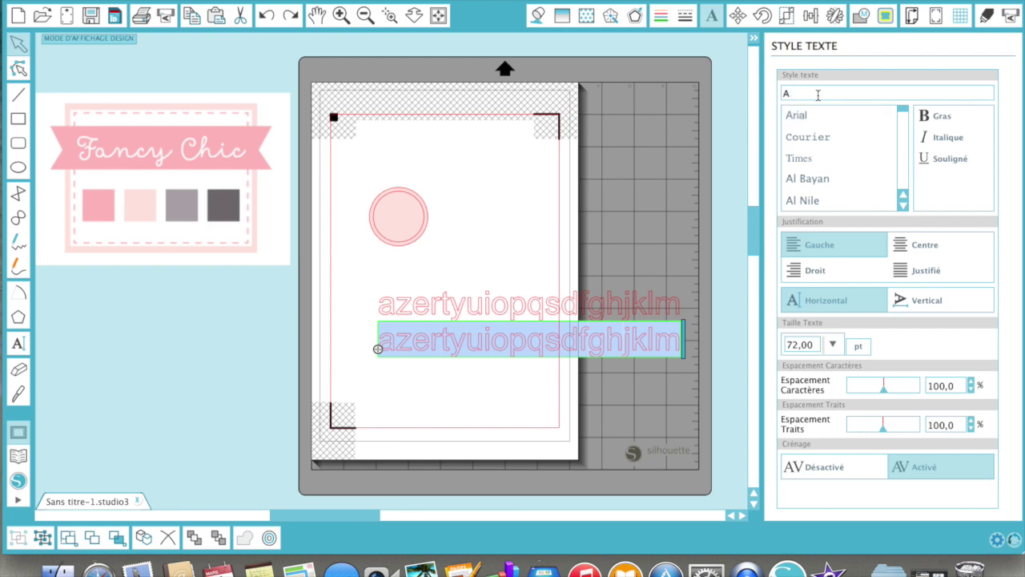
{"action": "type", "text": "b"}
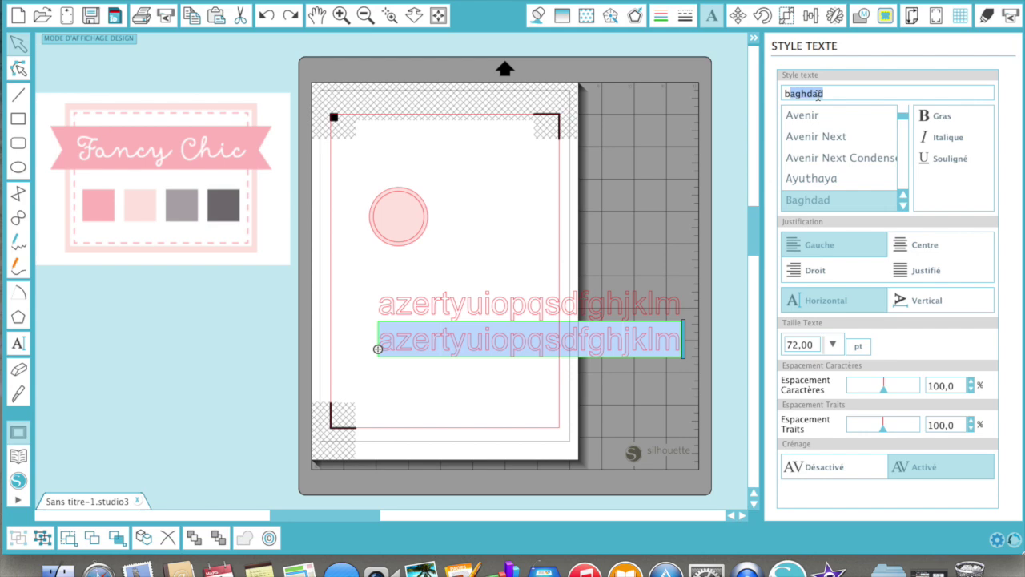
{"action": "type", "text": "utterflies"}
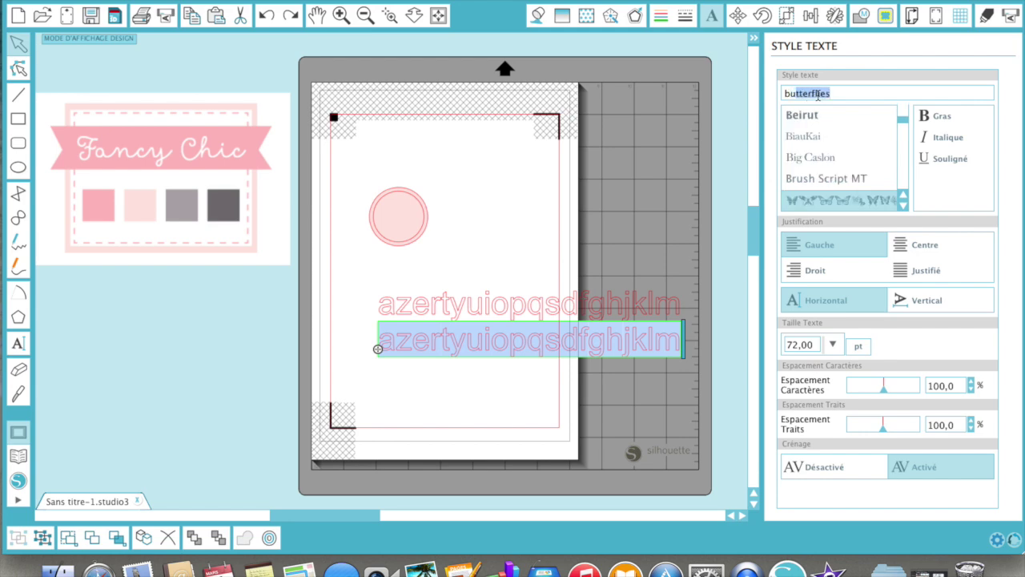
{"action": "key", "text": "Return"}
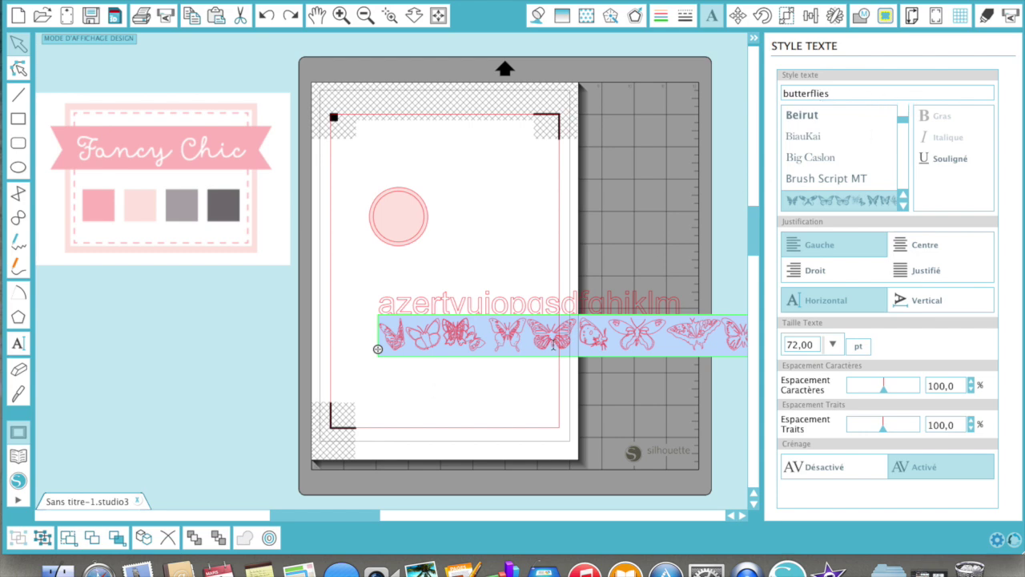
{"action": "left_click", "coordinate": [536, 392]}
Step: Shift the butterfly line and the Arial text line leftward so their ends line up for matching letters to butterflies
{"action": "left_click", "coordinate": [549, 337]}
{"action": "left_click_drag", "start_coordinate": [549, 338], "coordinate": [3, 356]}
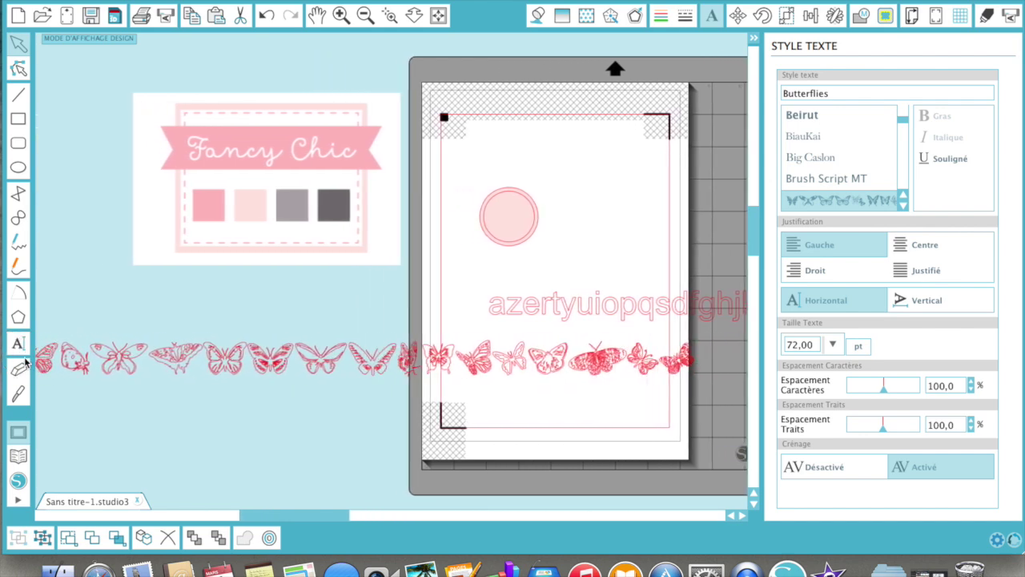
{"action": "left_click", "coordinate": [298, 442]}
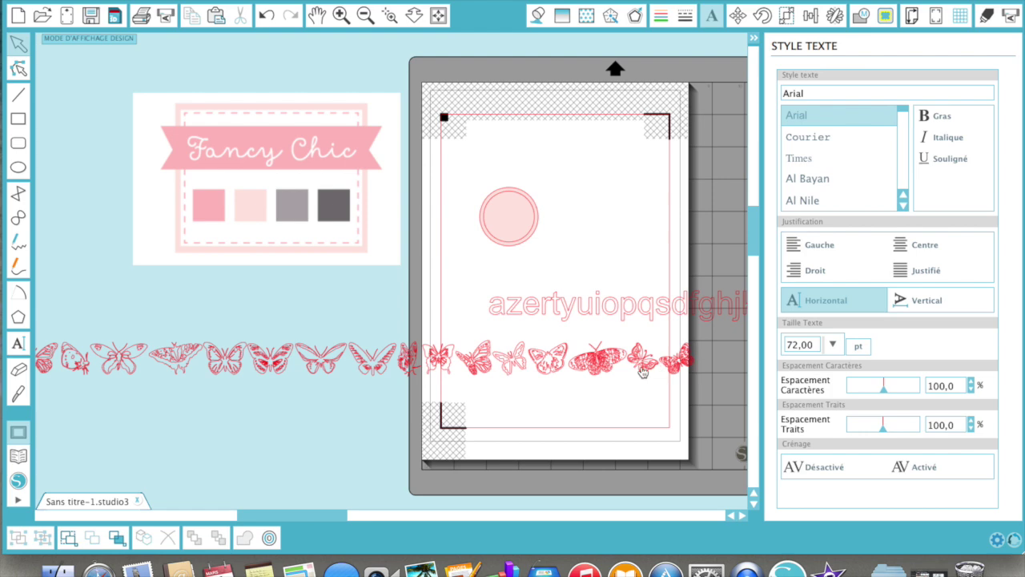
{"action": "left_click_drag", "start_coordinate": [641, 302], "coordinate": [535, 306]}
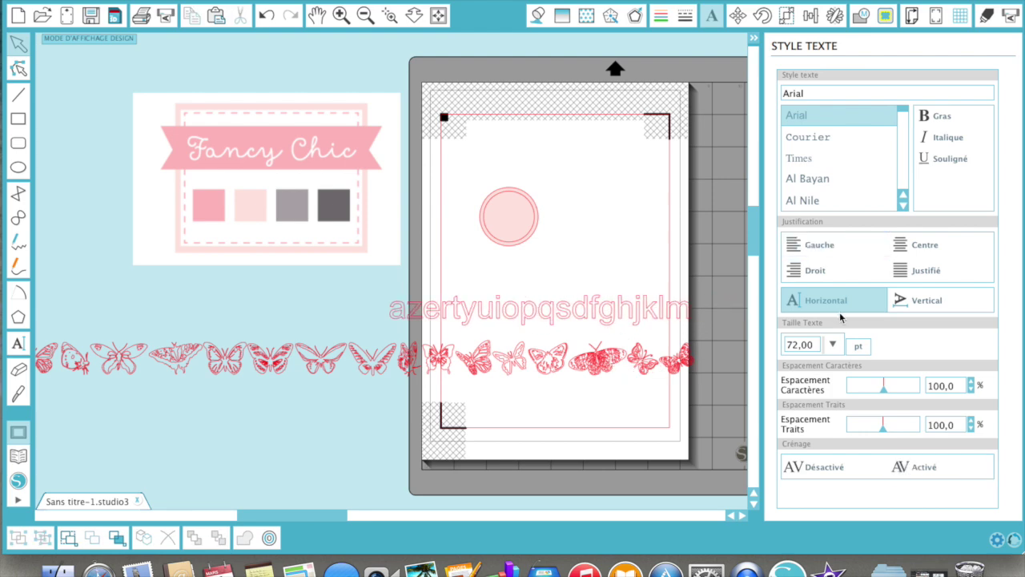
Step: Delete the Arial text line and the line of butterflies below the circles
{"action": "left_click", "coordinate": [653, 313]}
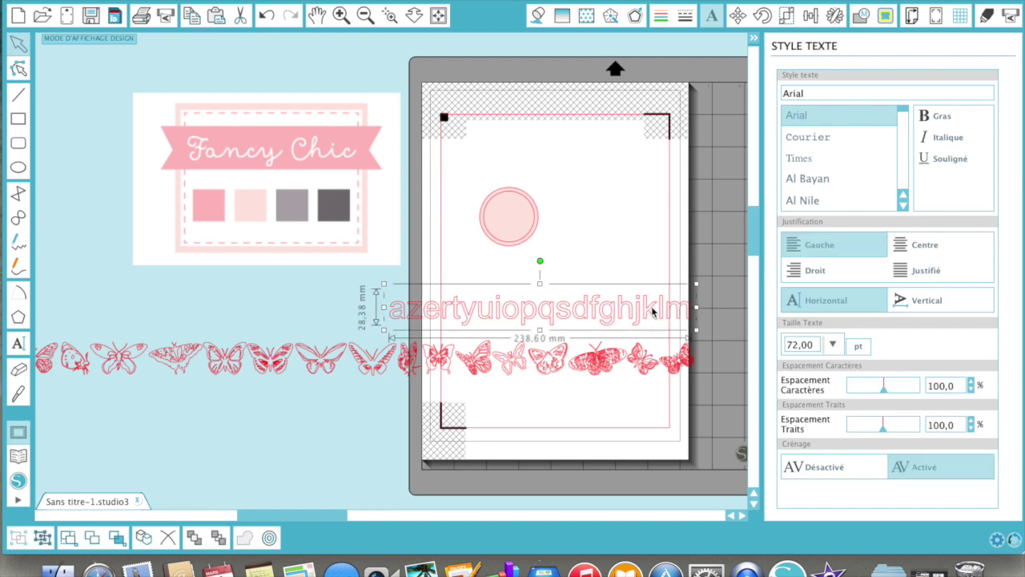
{"action": "key", "text": "Delete"}
{"action": "left_click", "coordinate": [590, 356]}
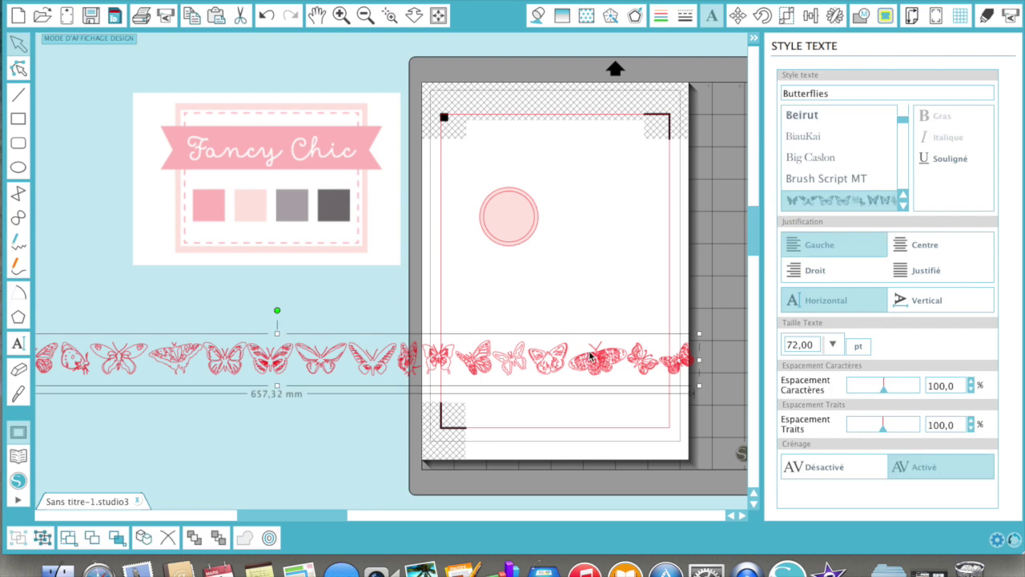
{"action": "key", "text": "Delete"}
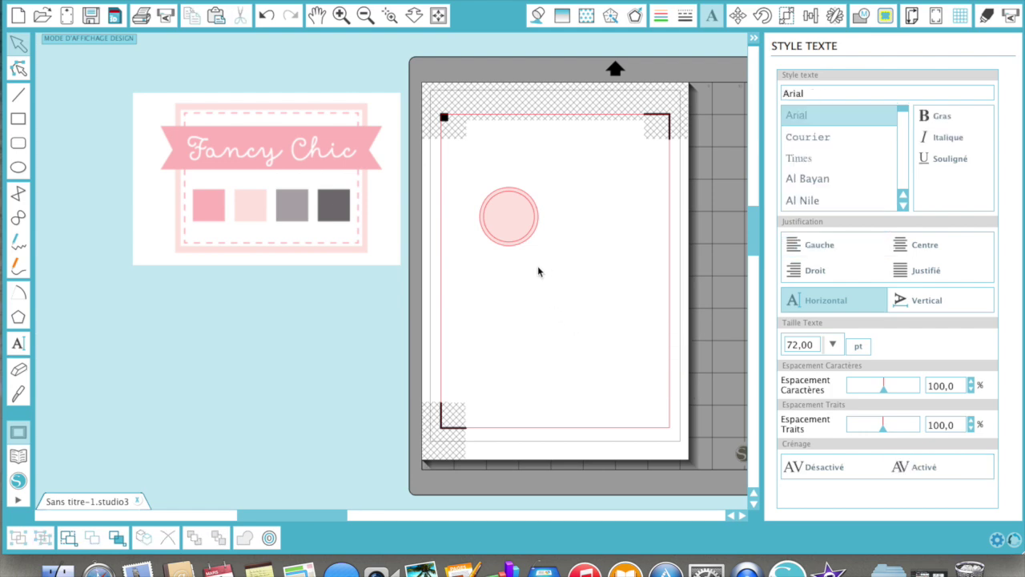
Step: Add the letter "k" as text on the pink circles
{"action": "left_click", "coordinate": [19, 344]}
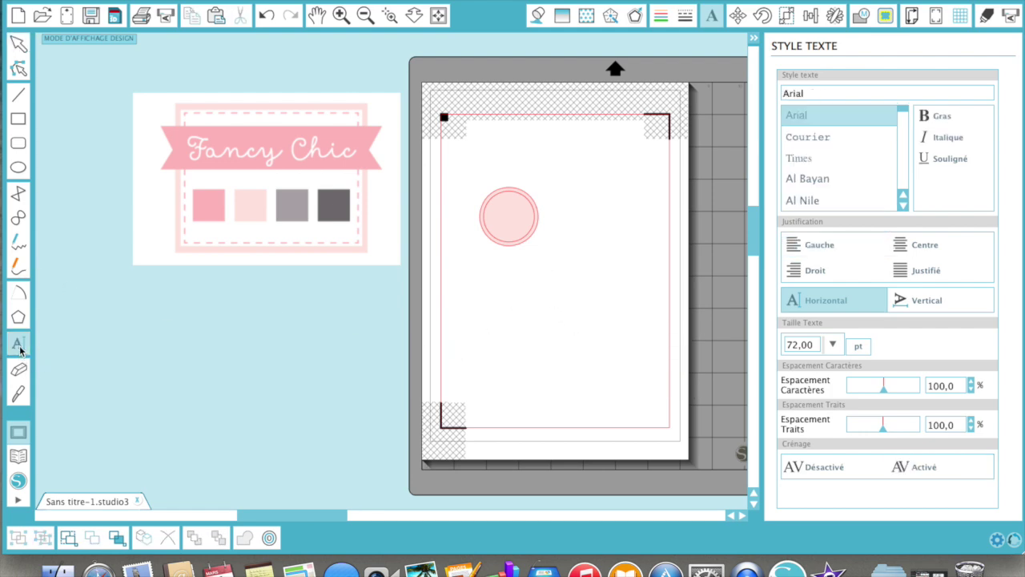
{"action": "left_click", "coordinate": [511, 226]}
{"action": "type", "text": "k"}
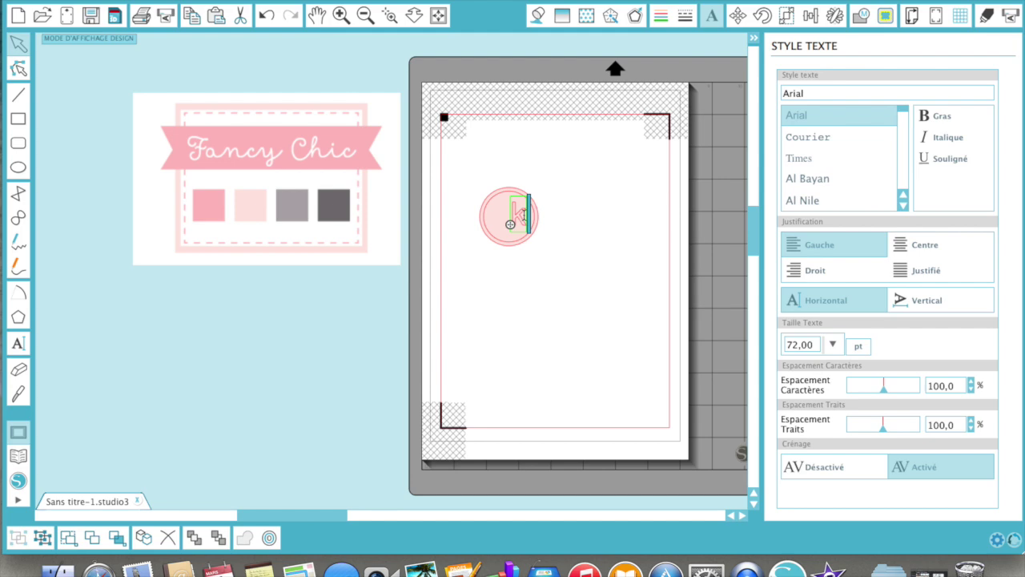
Step: Set the font of the letter "k" to Butterflies
{"action": "double_click", "coordinate": [520, 215]}
{"action": "left_click_drag", "start_coordinate": [811, 88], "coordinate": [758, 102]}
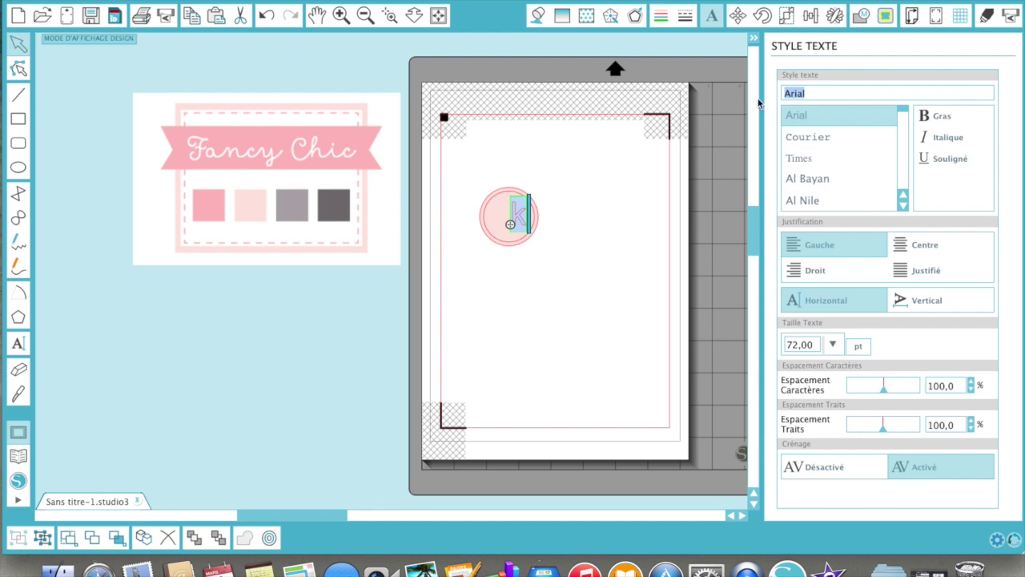
{"action": "type", "text": "butterflies"}
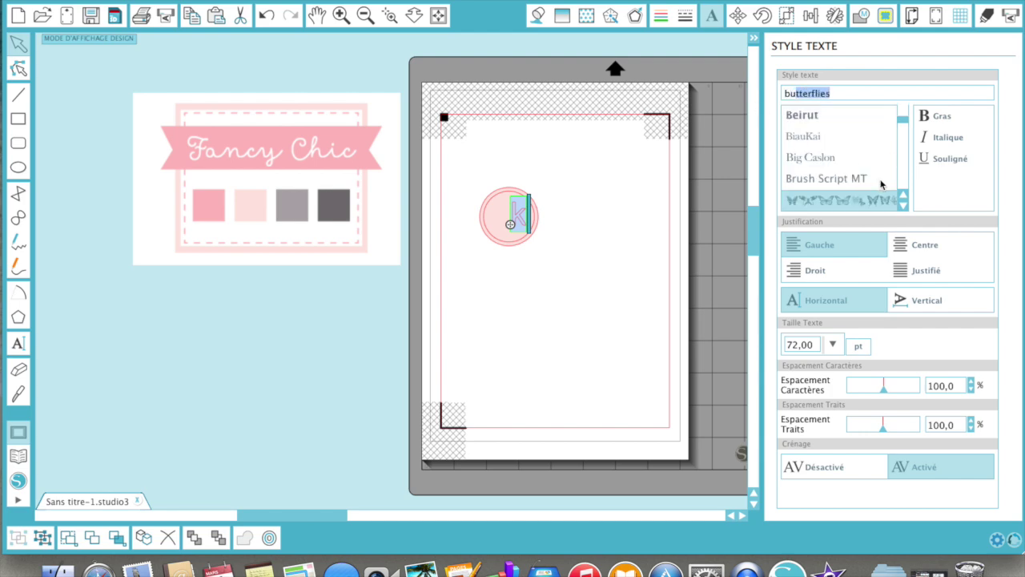
{"action": "left_click", "coordinate": [863, 203]}
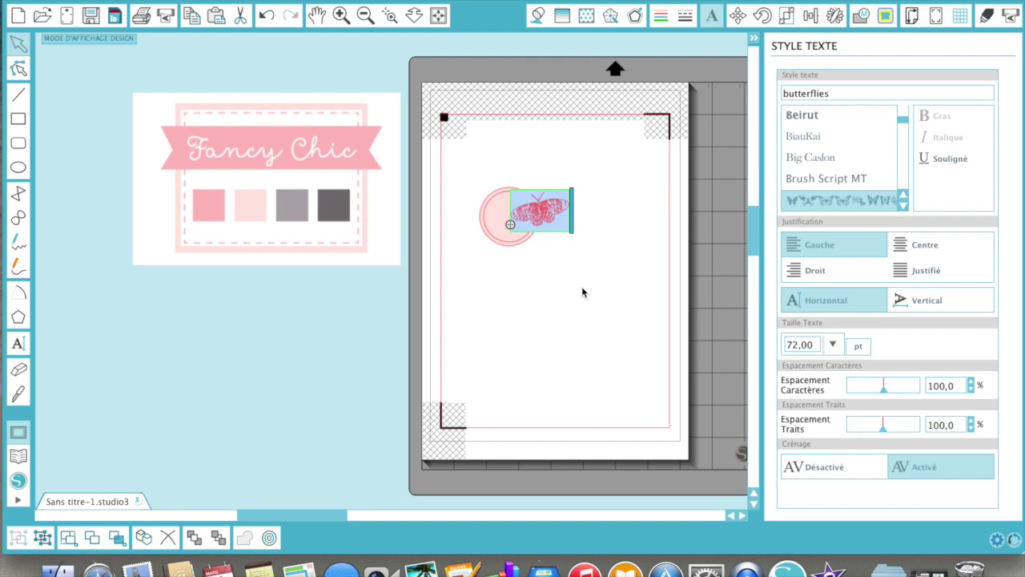
{"action": "left_click", "coordinate": [563, 274]}
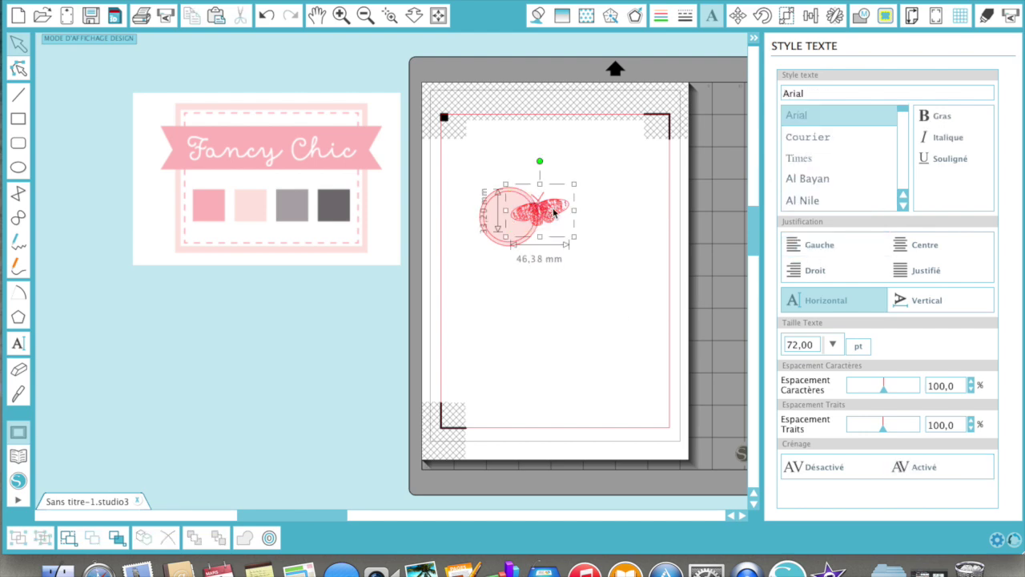
Step: Scale the butterfly down to about 33 mm wide and centre it inside the inner circle
{"action": "left_click", "coordinate": [553, 212]}
{"action": "left_click", "coordinate": [574, 238]}
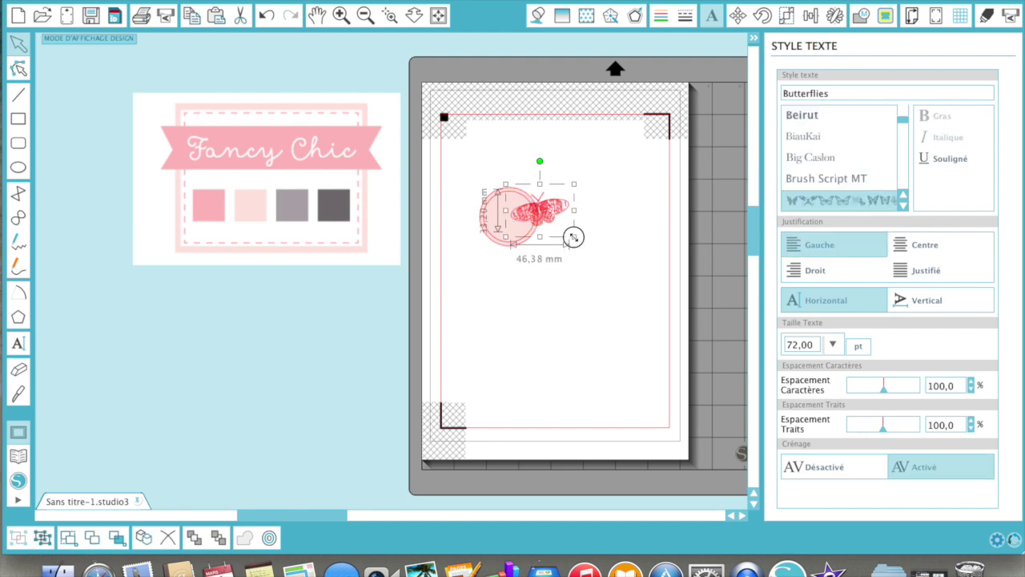
{"action": "left_click_drag", "start_coordinate": [573, 237], "coordinate": [557, 226]}
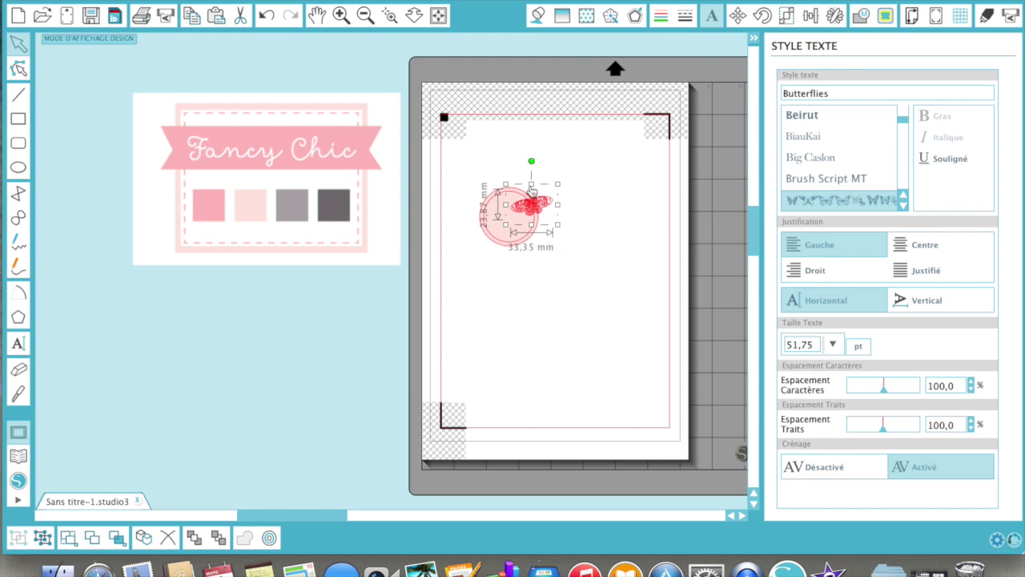
{"action": "left_click_drag", "start_coordinate": [544, 208], "coordinate": [521, 218]}
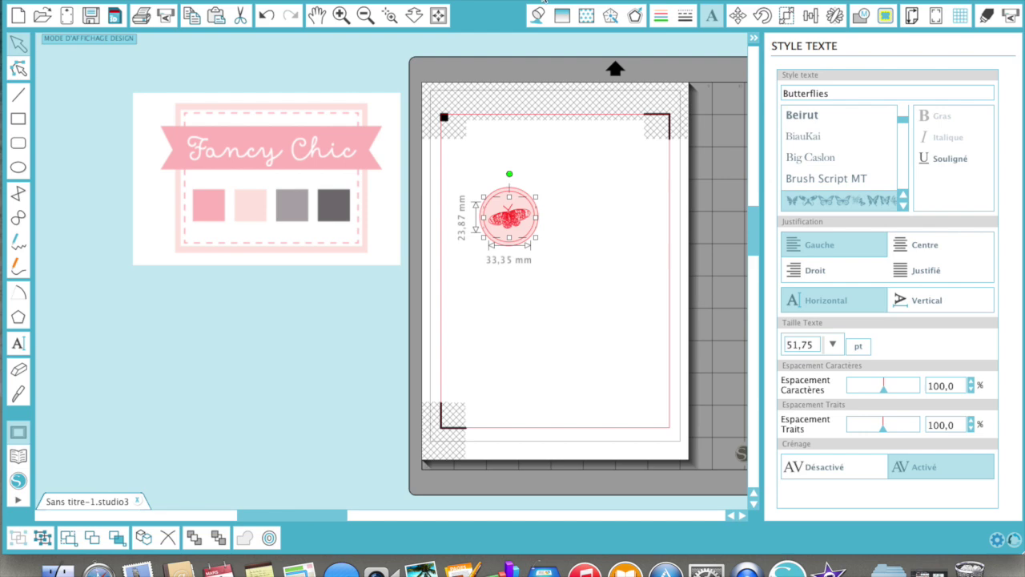
Step: Give the butterfly a white fill and a white line colour
{"action": "left_click", "coordinate": [537, 16]}
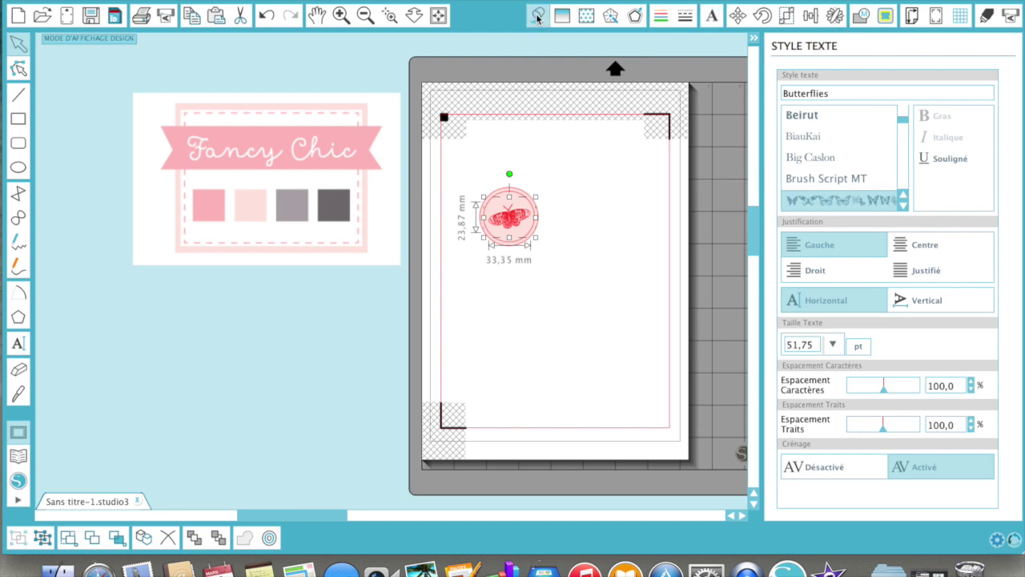
{"action": "left_click", "coordinate": [792, 103]}
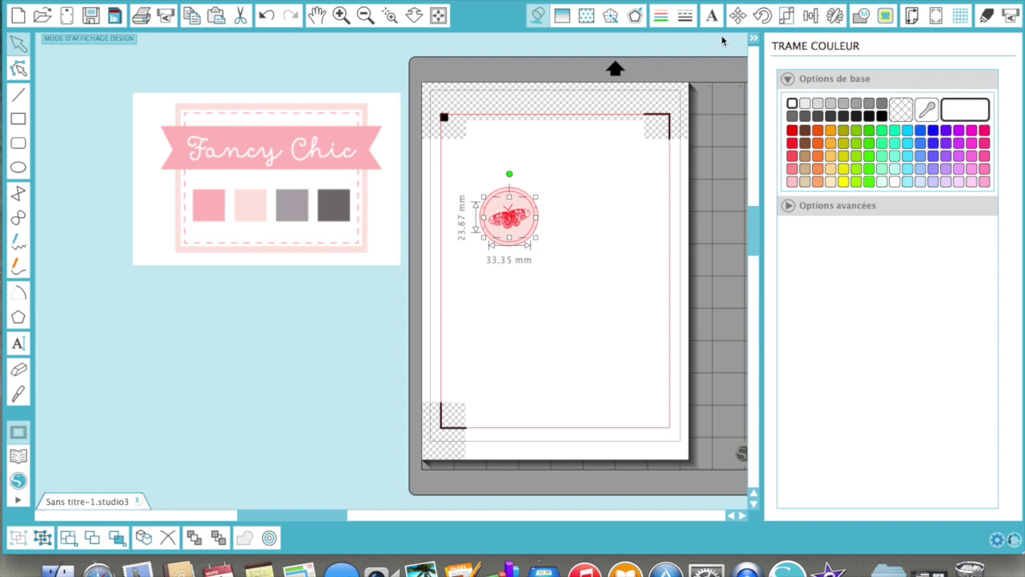
{"action": "left_click", "coordinate": [661, 21]}
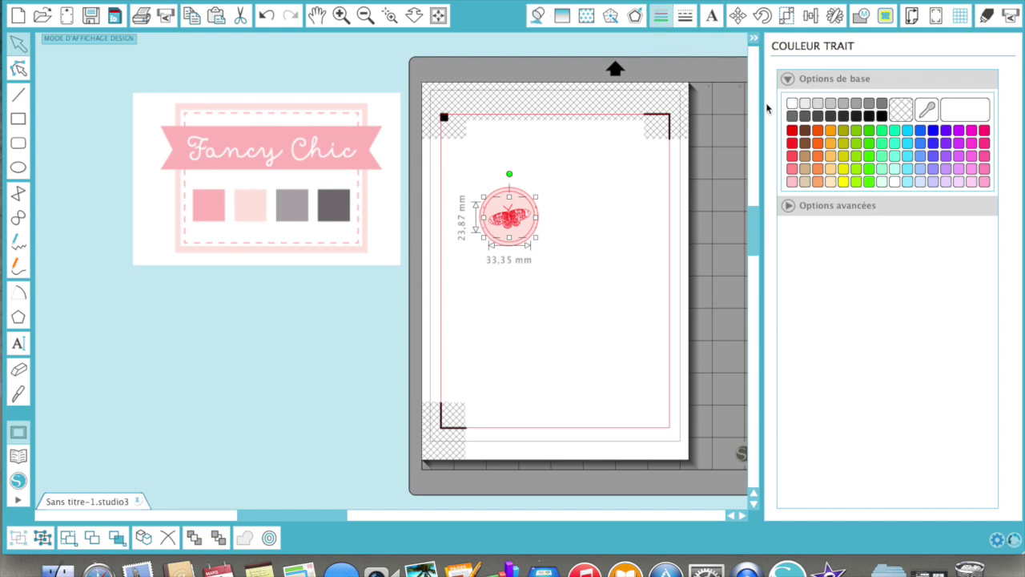
{"action": "left_click", "coordinate": [792, 105]}
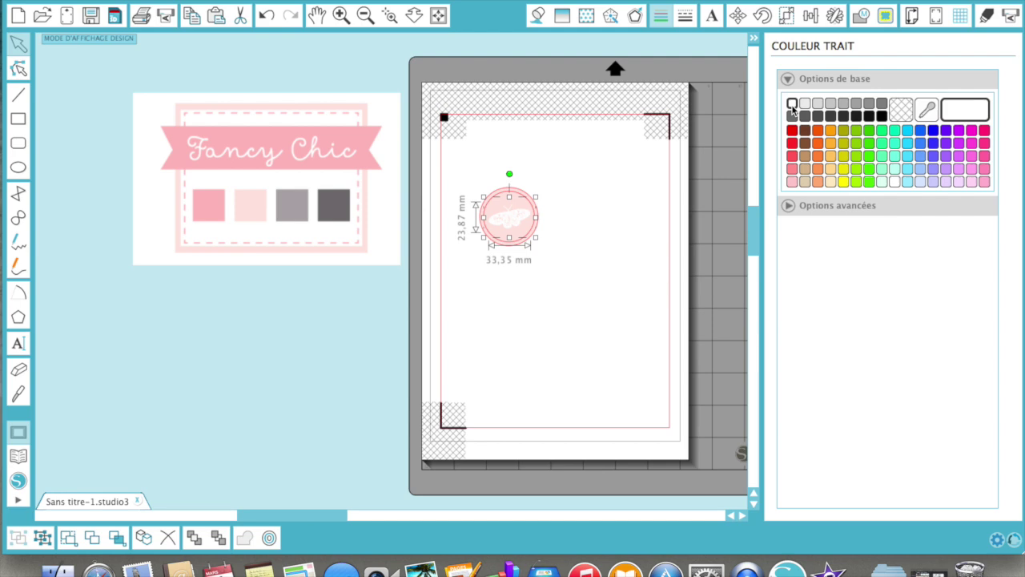
Step: Examine the white butterfly and the circle outlines around it up close
{"action": "left_click", "coordinate": [341, 15]}
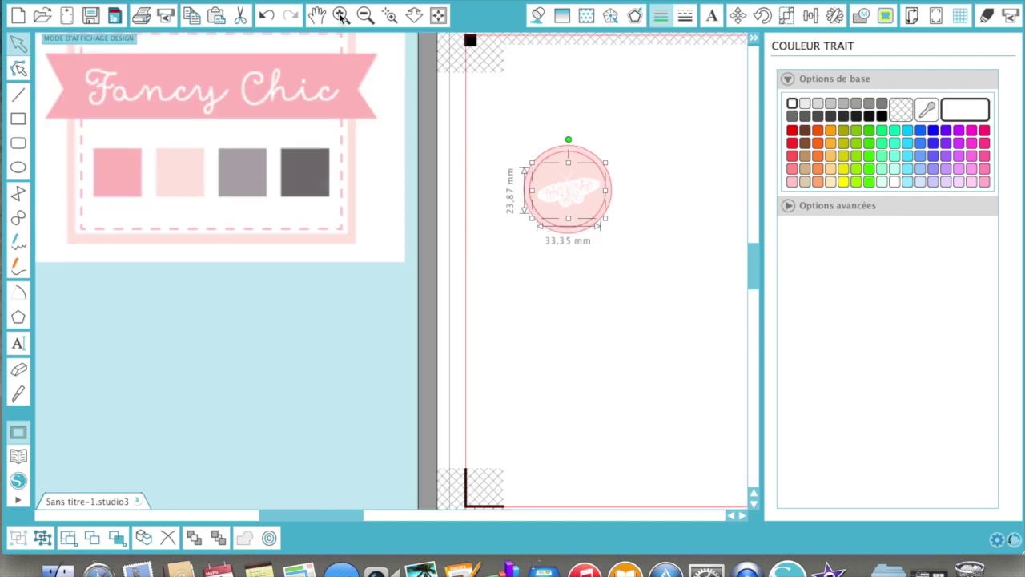
{"action": "left_click", "coordinate": [341, 15]}
{"action": "left_click", "coordinate": [340, 15]}
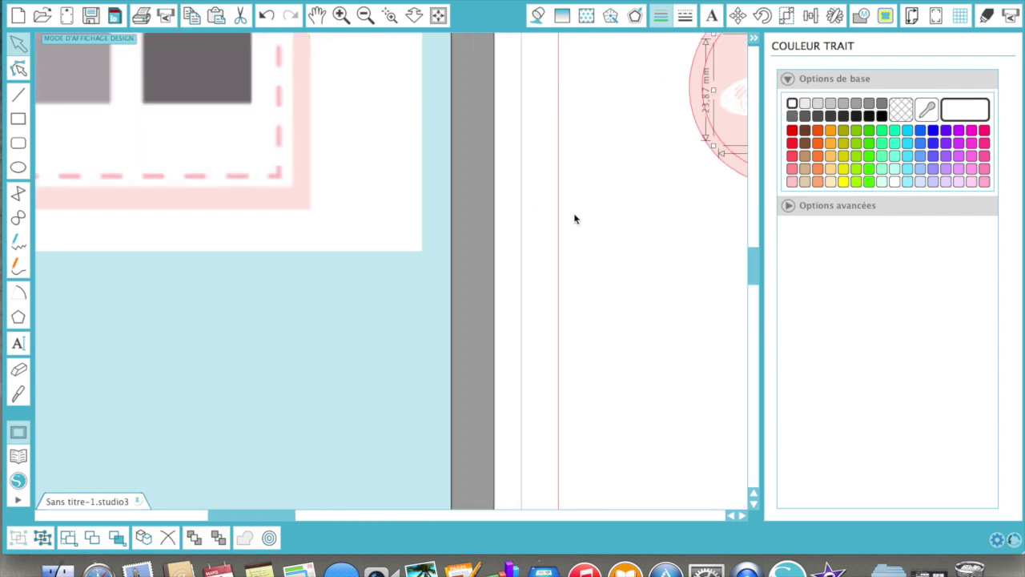
{"action": "scroll", "coordinate": [574, 219], "scroll_direction": "up", "scroll_amount": 2}
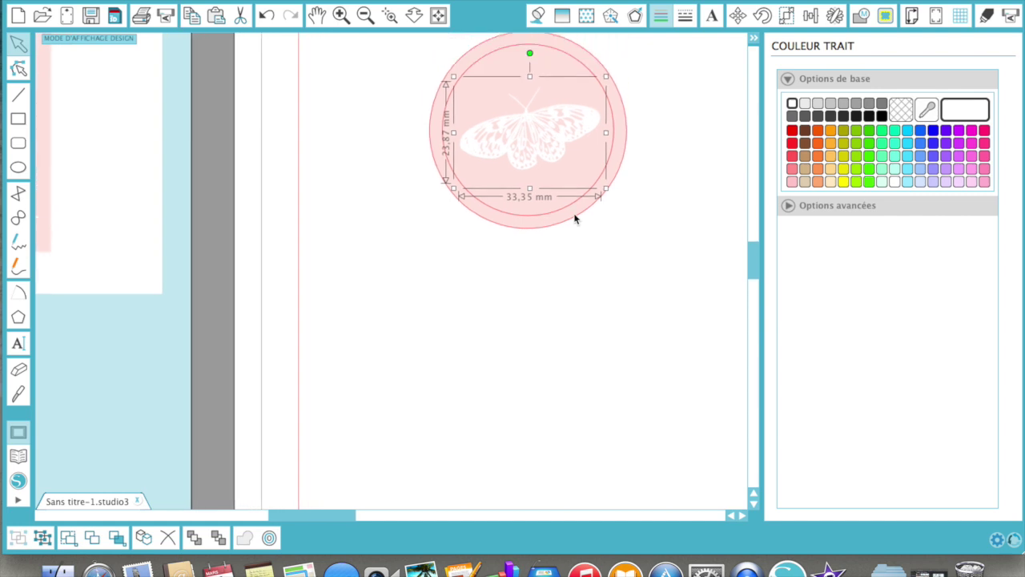
{"action": "left_click", "coordinate": [646, 226]}
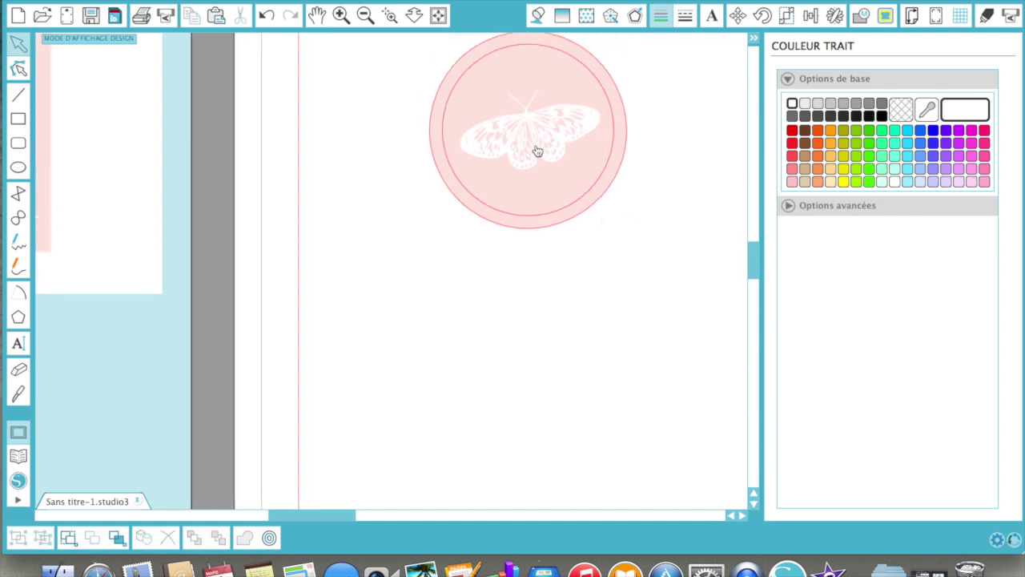
{"action": "left_click_drag", "start_coordinate": [546, 143], "coordinate": [539, 142]}
{"action": "left_click", "coordinate": [725, 171]}
{"action": "scroll", "coordinate": [698, 133], "scroll_direction": "up", "scroll_amount": 2}
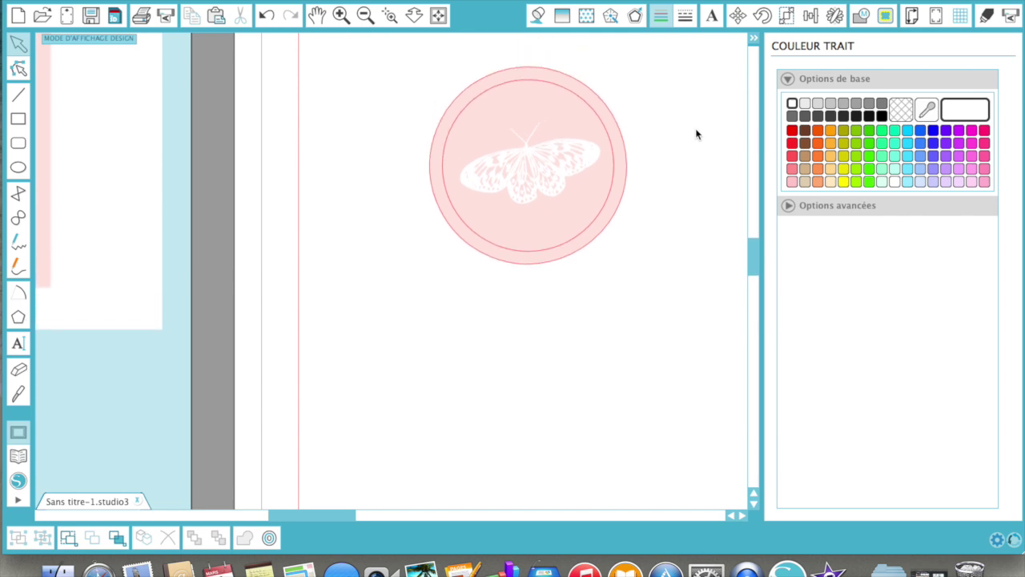
Step: Make the line colour of the grouped pink circles transparent
{"action": "left_click_drag", "start_coordinate": [384, 64], "coordinate": [658, 296]}
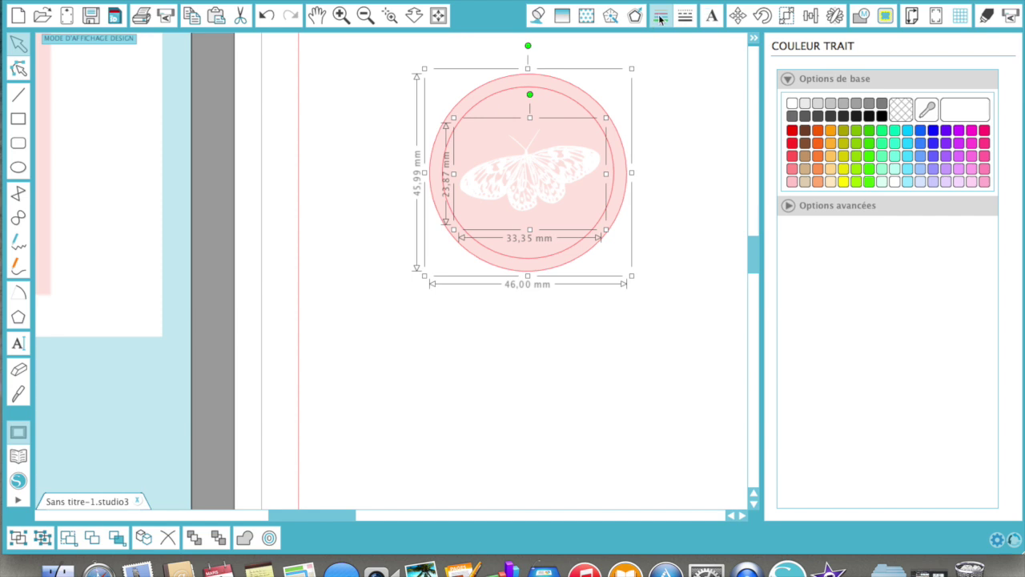
{"action": "left_click", "coordinate": [658, 162]}
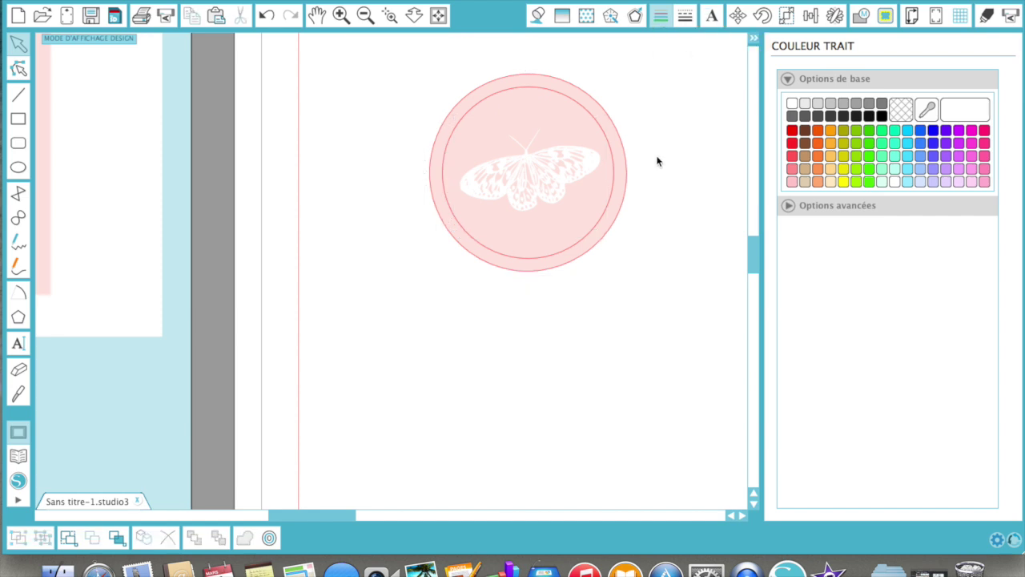
{"action": "left_click", "coordinate": [616, 184]}
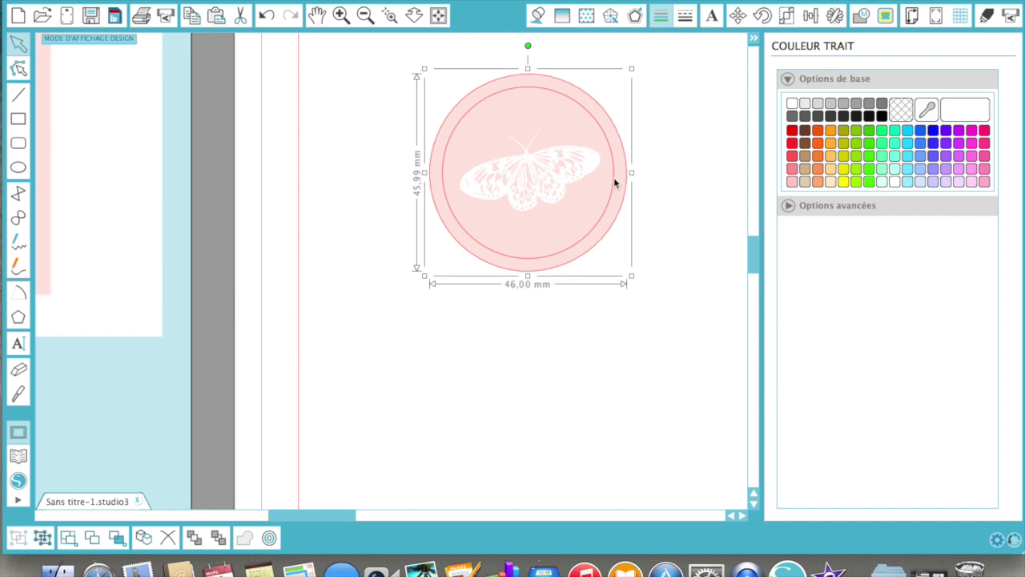
{"action": "left_click", "coordinate": [612, 181]}
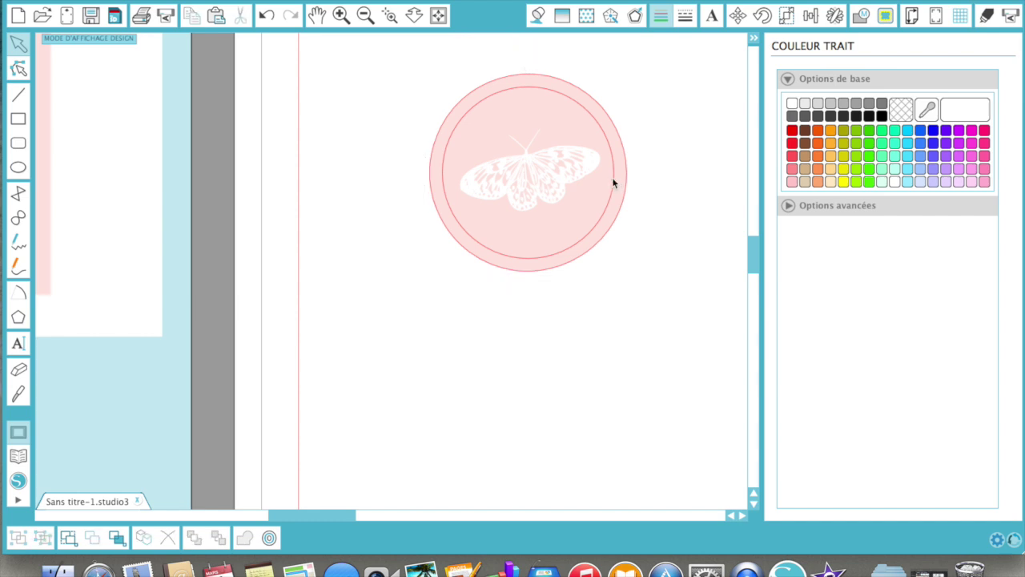
{"action": "left_click", "coordinate": [613, 182]}
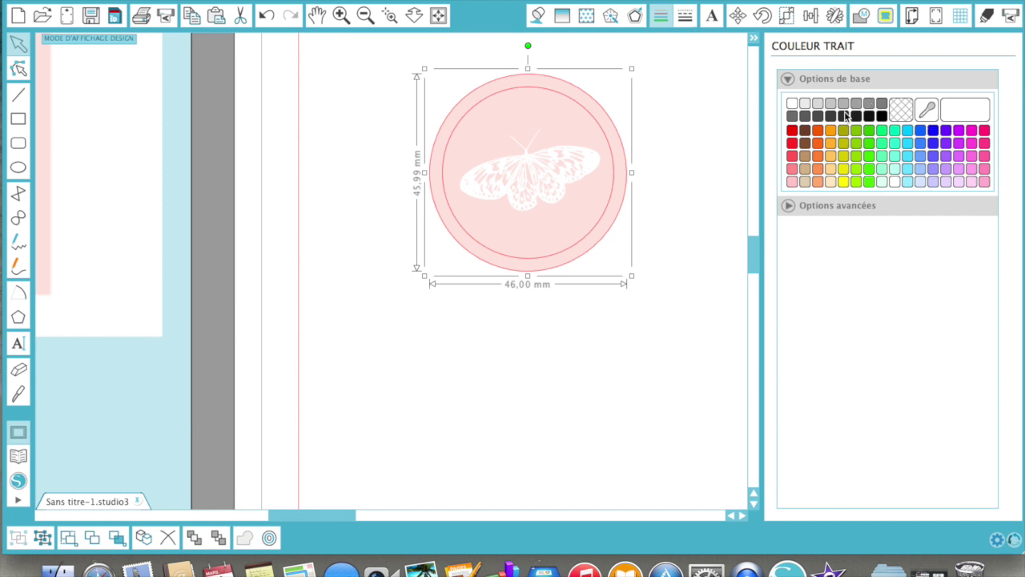
{"action": "left_click", "coordinate": [901, 115]}
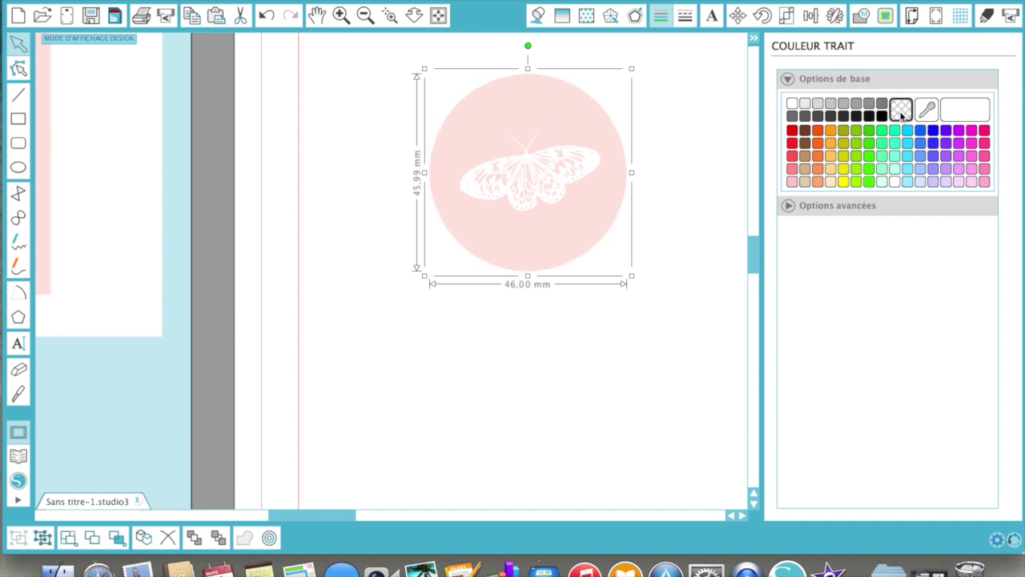
{"action": "left_click", "coordinate": [703, 260]}
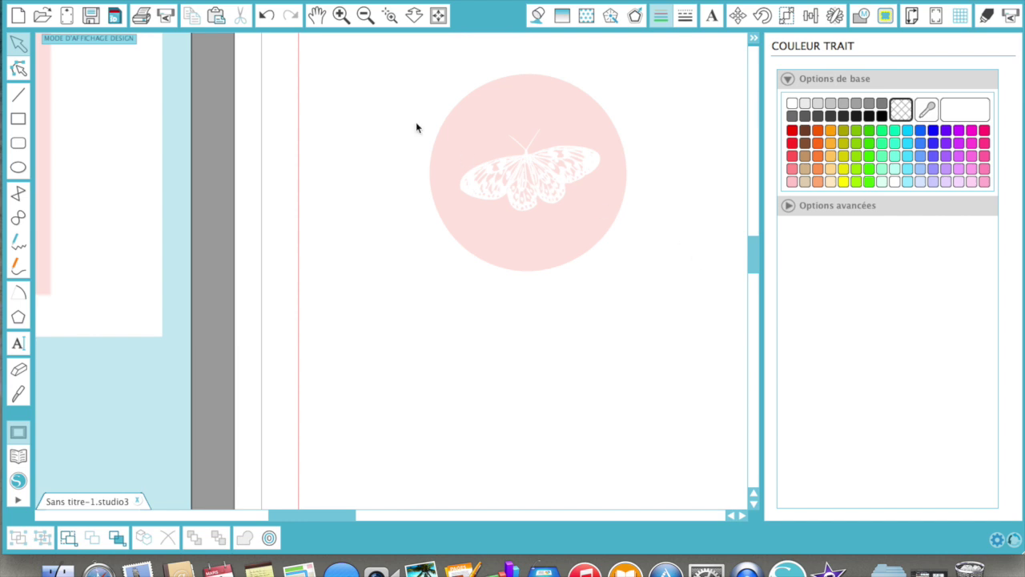
Step: Duplicate the complete butterfly label, circles and butterfly together, directly beneath the original
{"action": "left_click_drag", "start_coordinate": [391, 110], "coordinate": [680, 317]}
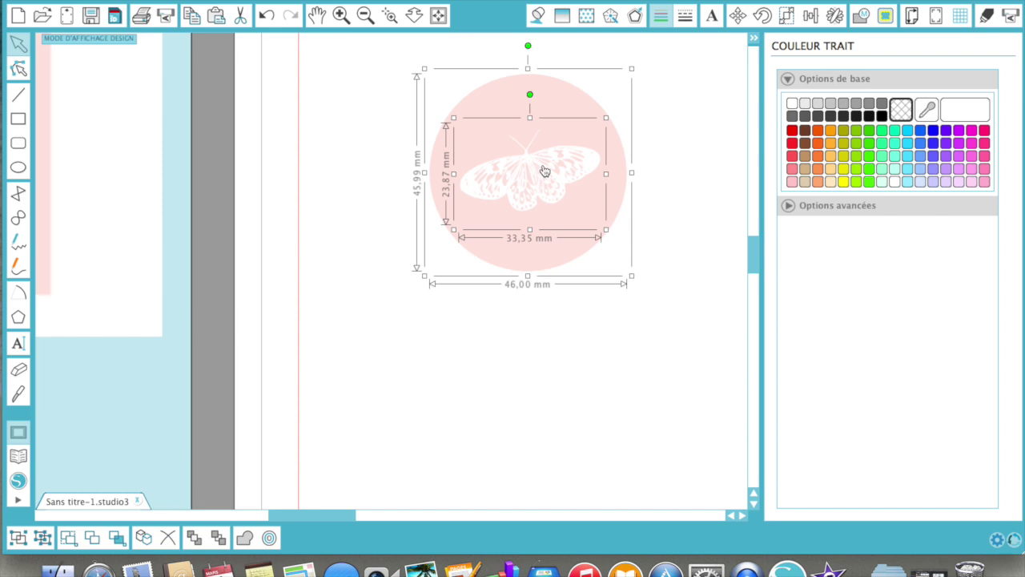
{"action": "key", "text": "super+d"}
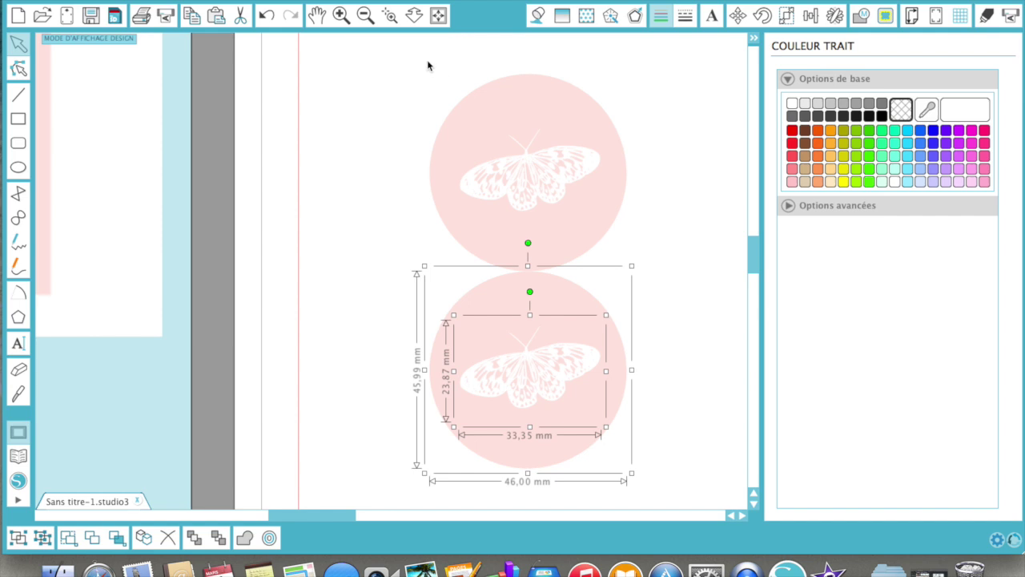
{"action": "left_click", "coordinate": [402, 56]}
{"action": "left_click_drag", "start_coordinate": [402, 57], "coordinate": [655, 238]}
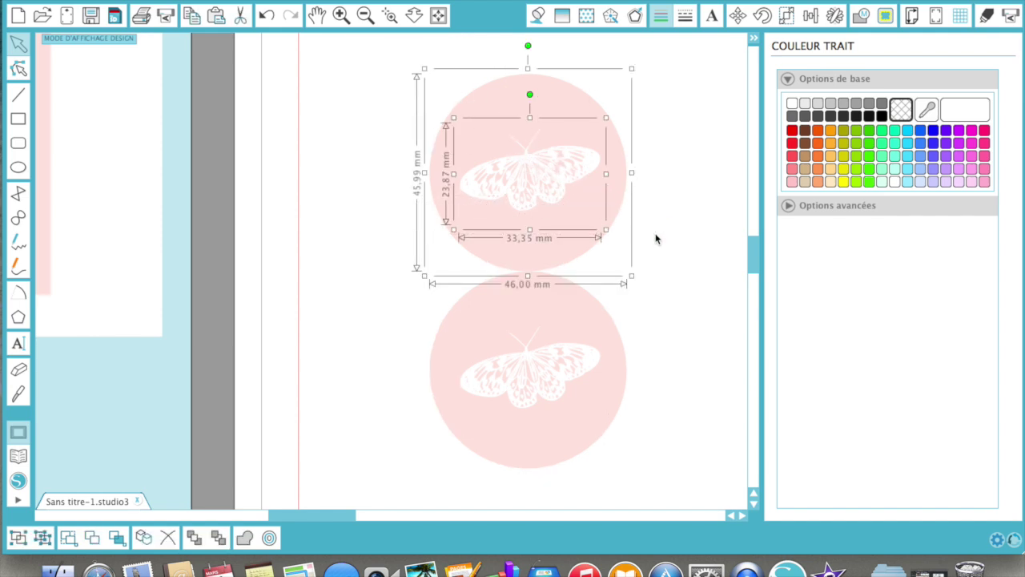
{"action": "key", "text": "super+g"}
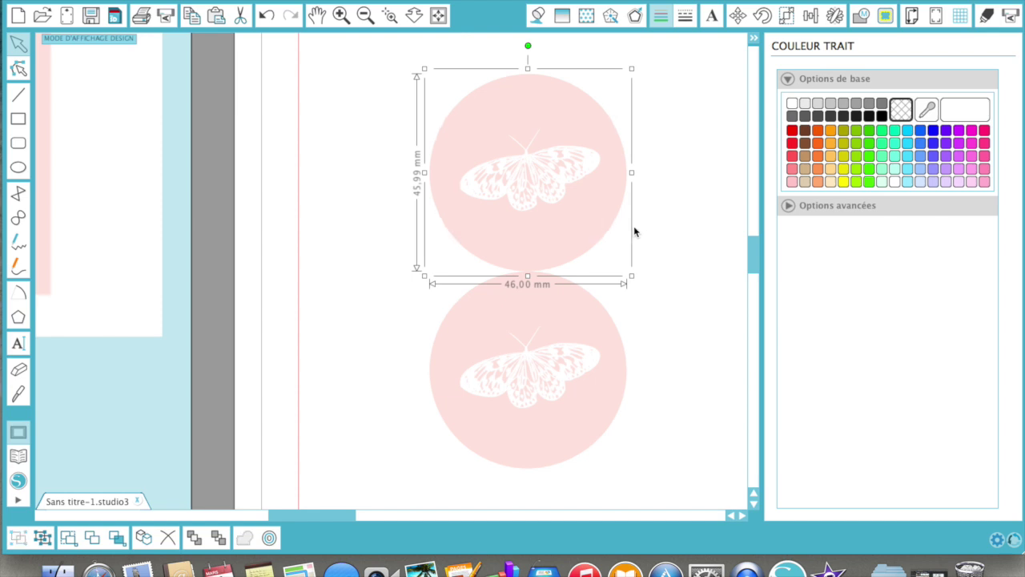
{"action": "left_click_drag", "start_coordinate": [536, 174], "coordinate": [423, 152]}
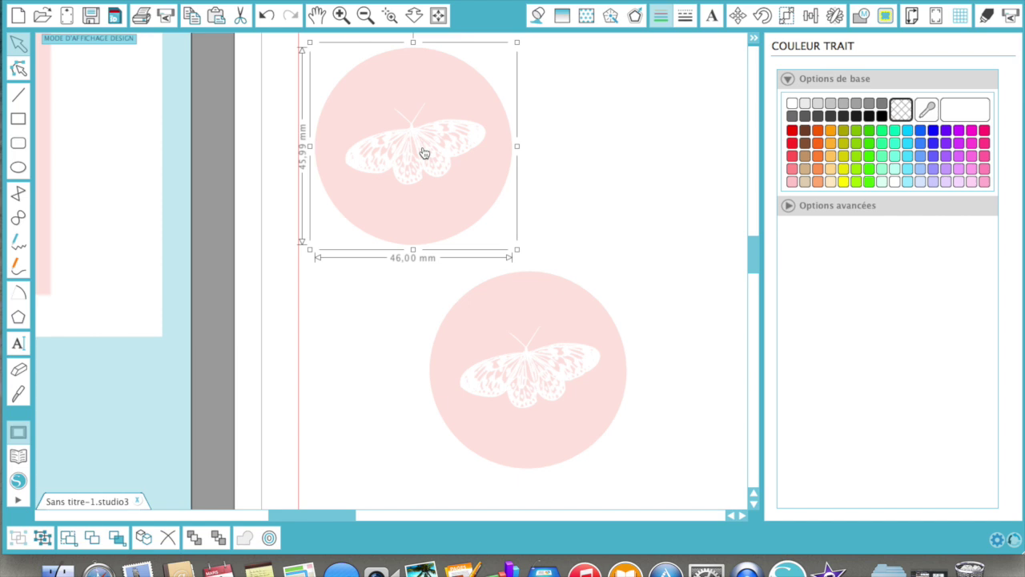
{"action": "left_click", "coordinate": [266, 16]}
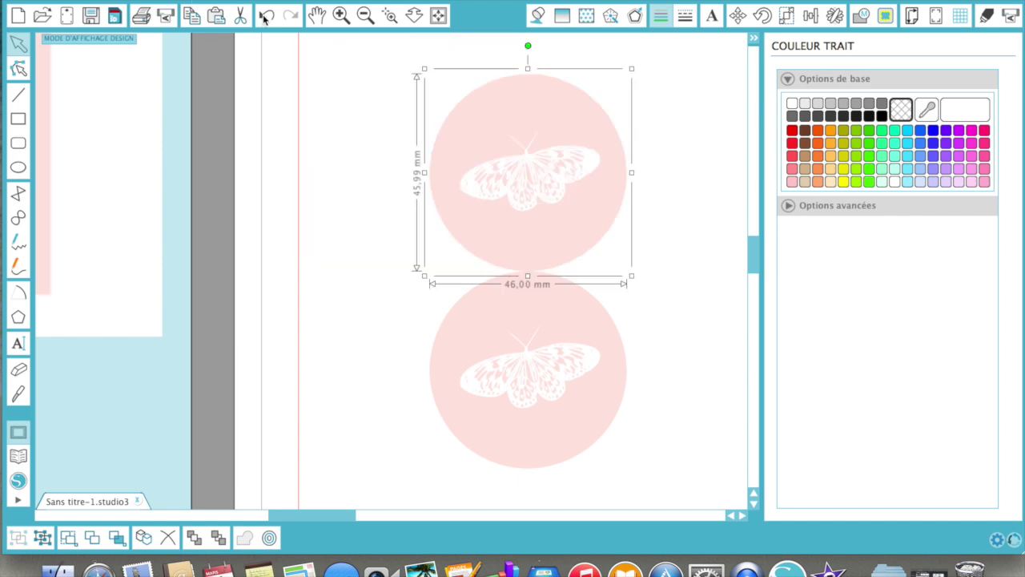
{"action": "left_click", "coordinate": [663, 162]}
{"action": "left_click", "coordinate": [554, 172]}
{"action": "right_click", "coordinate": [553, 172]}
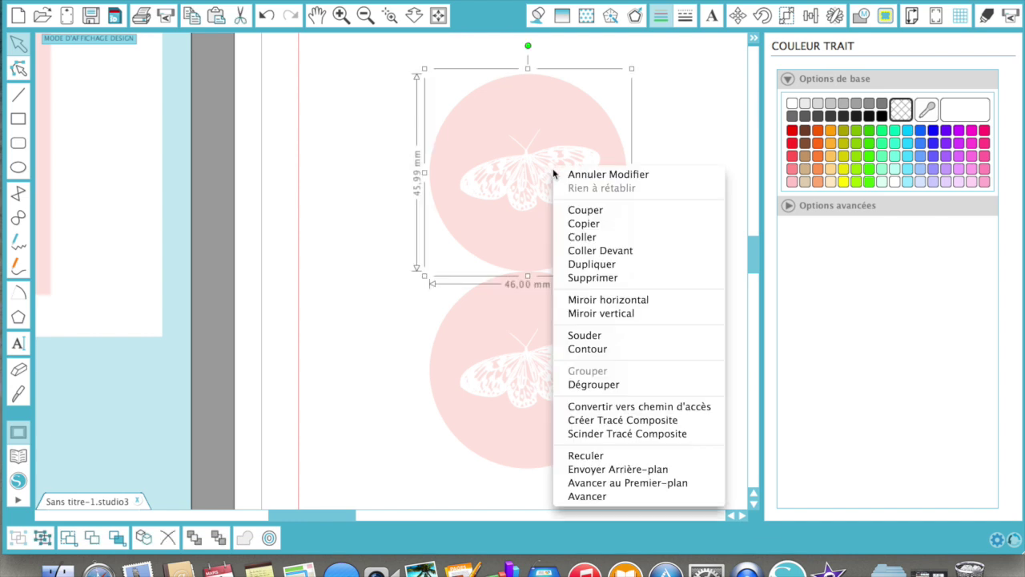
{"action": "left_click", "coordinate": [573, 388]}
Step: Set the cut style of both butterflies to Aucune Découpe and switch off the cut-line display
{"action": "left_click", "coordinate": [567, 184]}
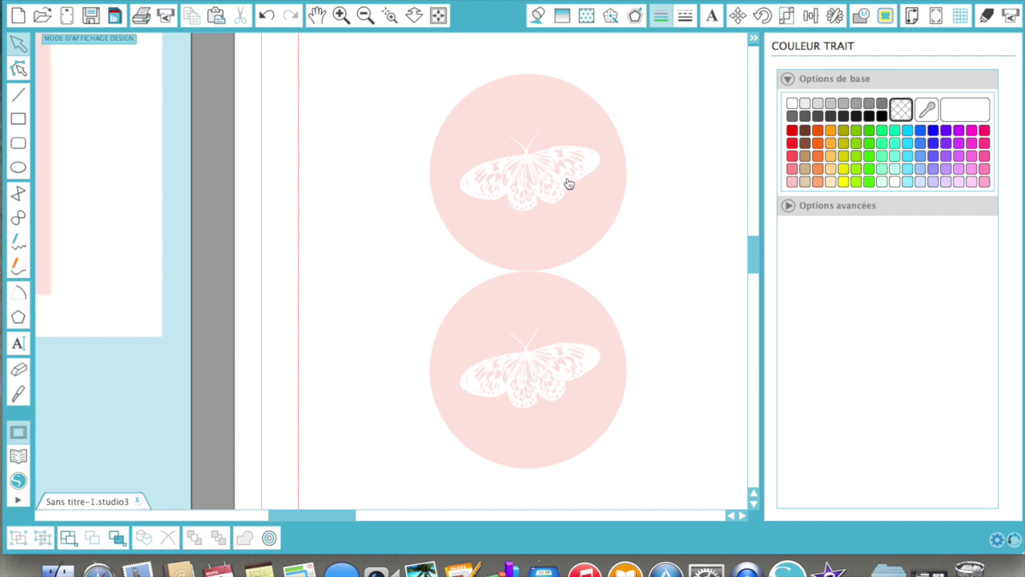
{"action": "left_click", "coordinate": [988, 16]}
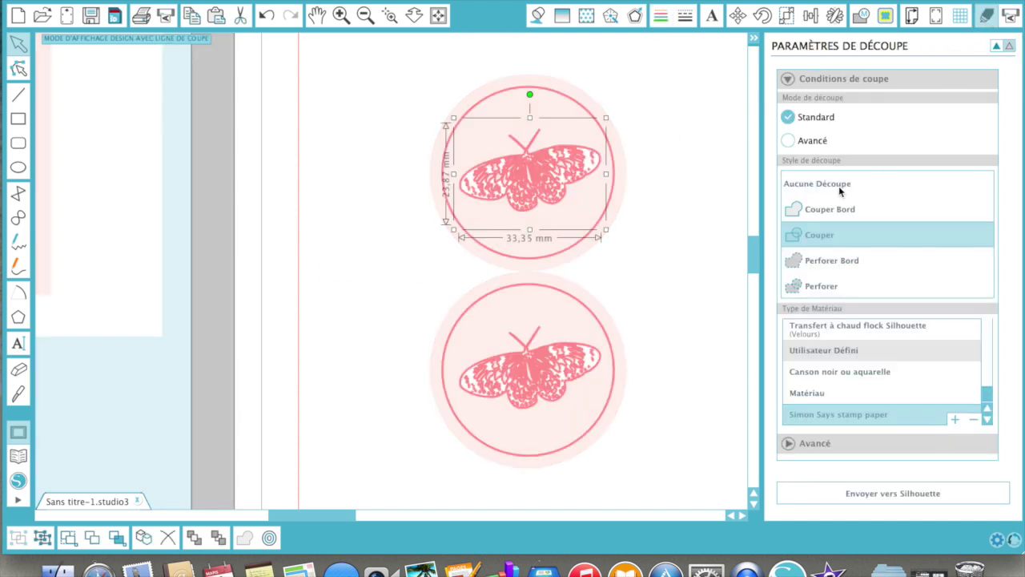
{"action": "left_click", "coordinate": [840, 184]}
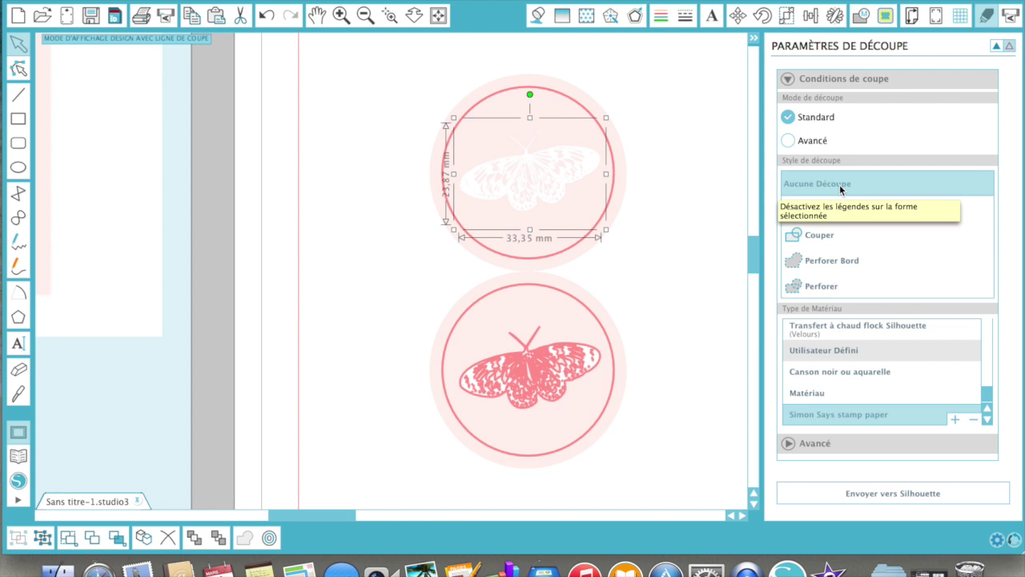
{"action": "left_click", "coordinate": [563, 371]}
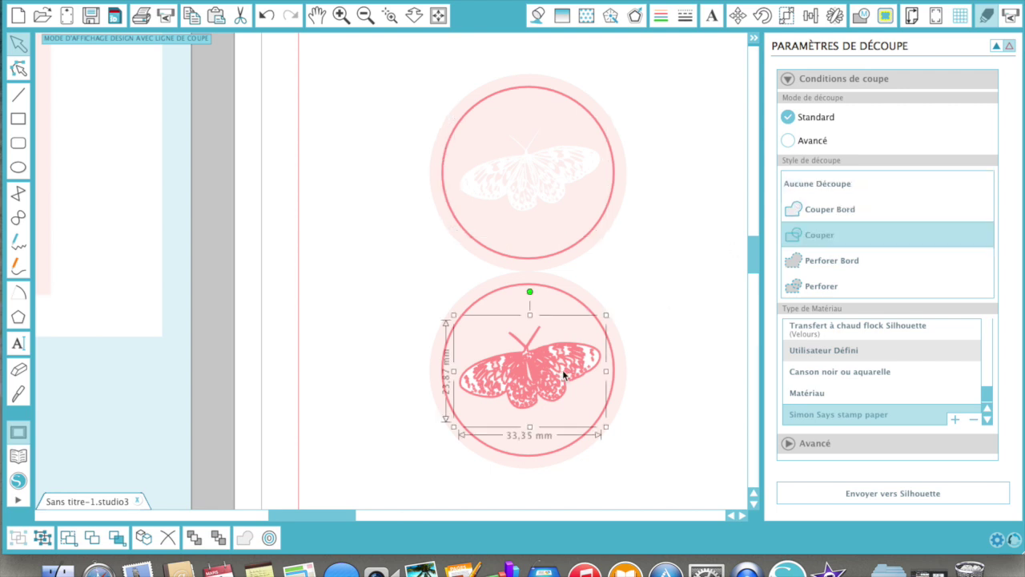
{"action": "left_click", "coordinate": [837, 185]}
{"action": "left_click", "coordinate": [658, 186]}
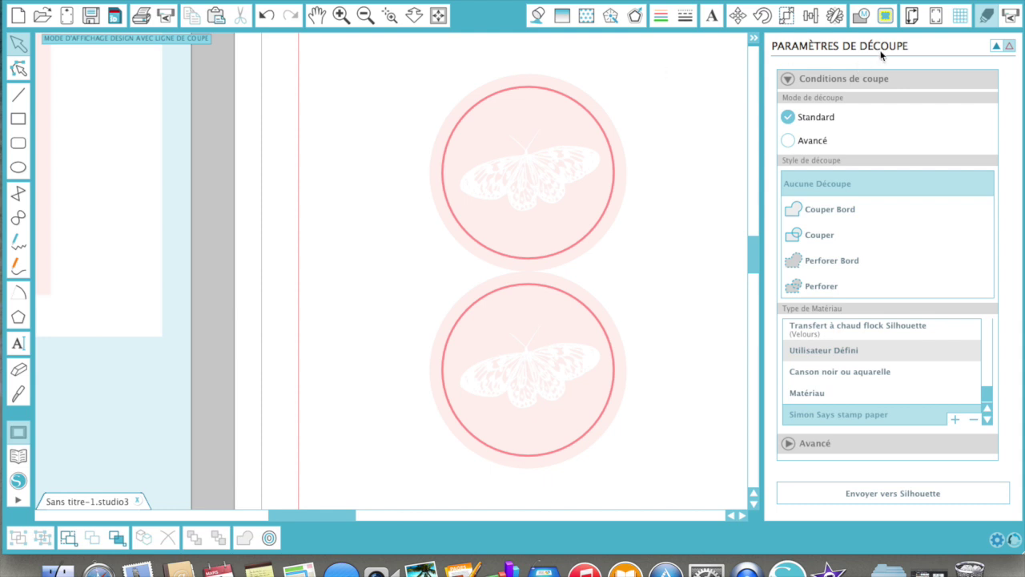
{"action": "left_click", "coordinate": [997, 50]}
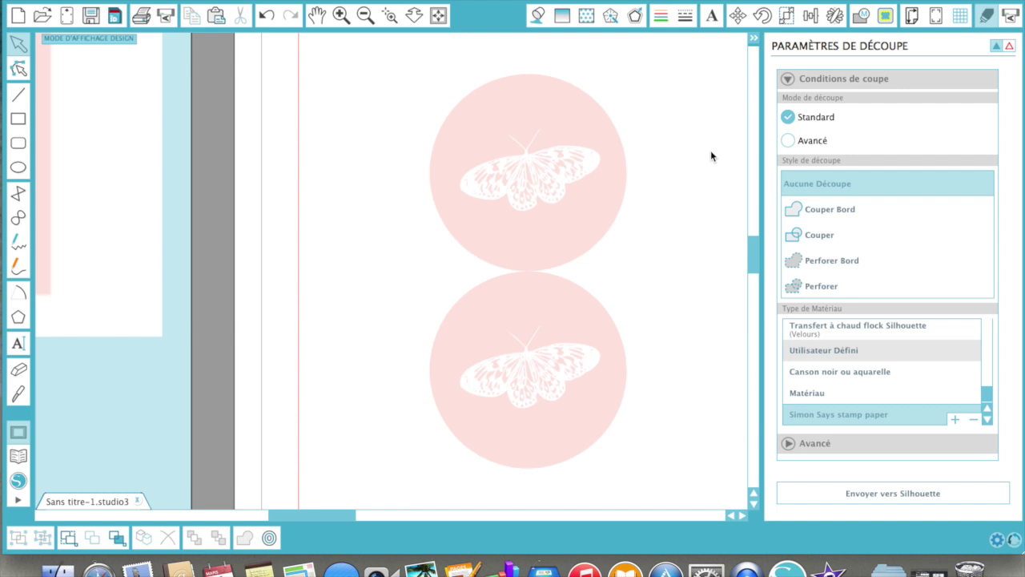
Step: Group the original label's circles with its butterfly and move the group up and left, away from the duplicate
{"action": "left_click_drag", "start_coordinate": [425, 96], "coordinate": [527, 173]}
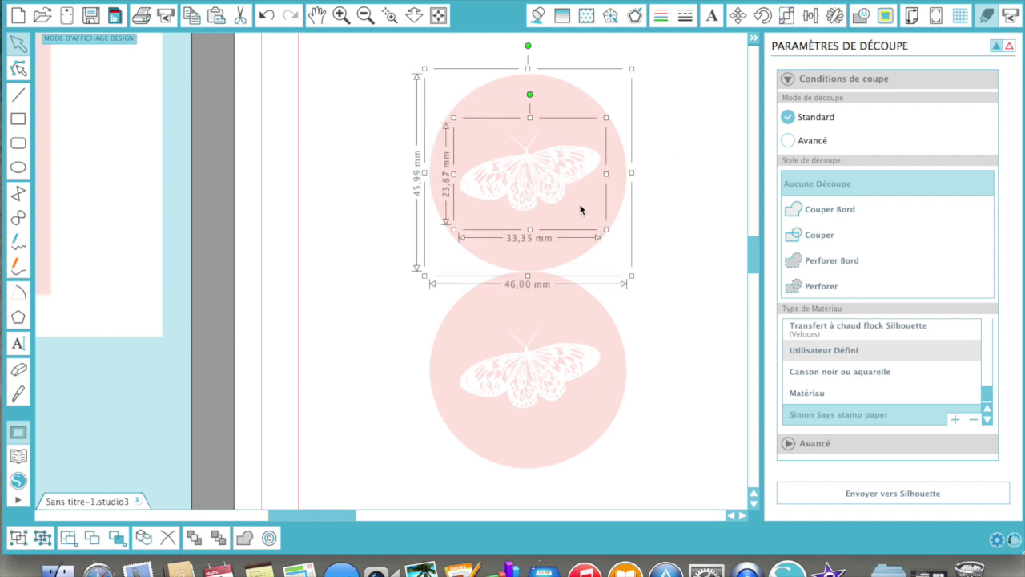
{"action": "key", "text": "super+g"}
{"action": "left_click_drag", "start_coordinate": [570, 172], "coordinate": [455, 141]}
Step: Fill the duplicate label's circles with the darker pink sampled from the first swatch of the Fancy Chic palette
{"action": "left_click_drag", "start_coordinate": [404, 292], "coordinate": [486, 319]}
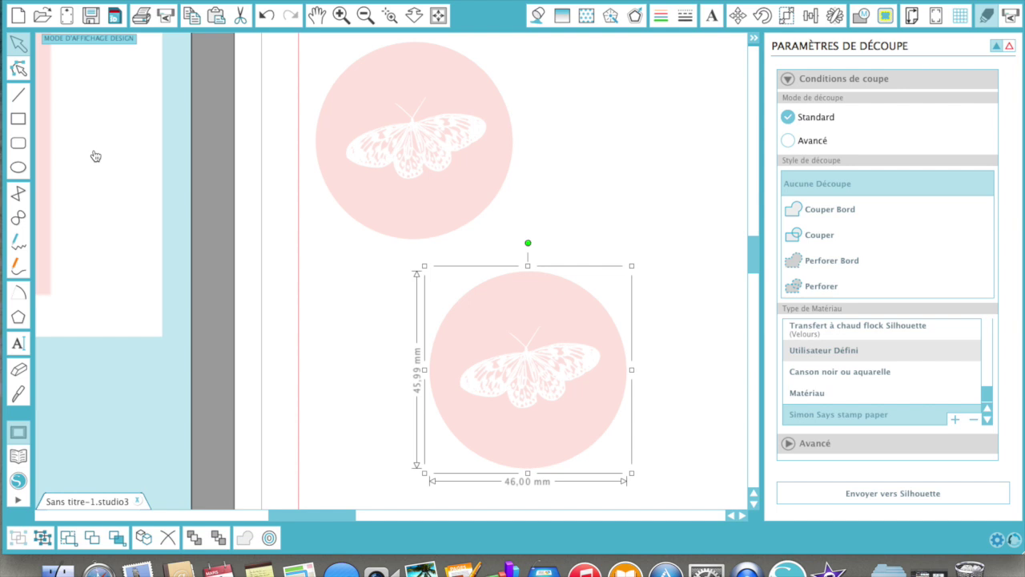
{"action": "scroll", "coordinate": [95, 155], "scroll_direction": "left", "scroll_amount": 5}
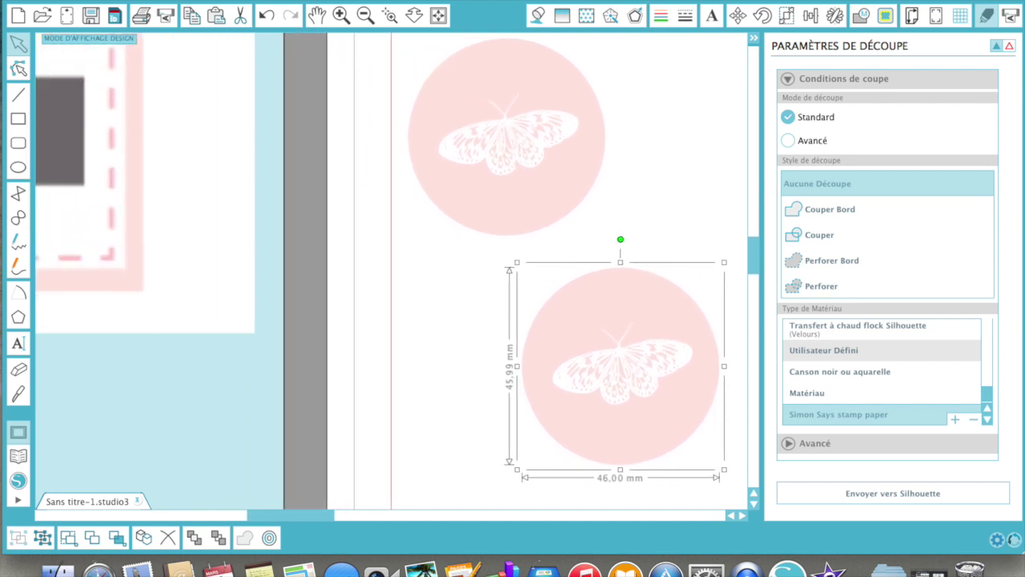
{"action": "left_click", "coordinate": [536, 16]}
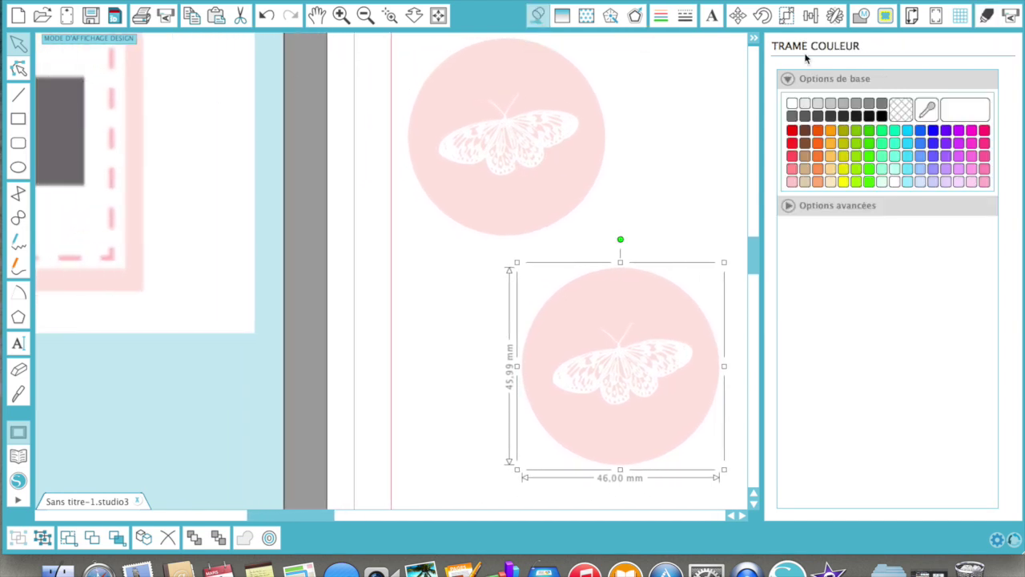
{"action": "left_click", "coordinate": [926, 110]}
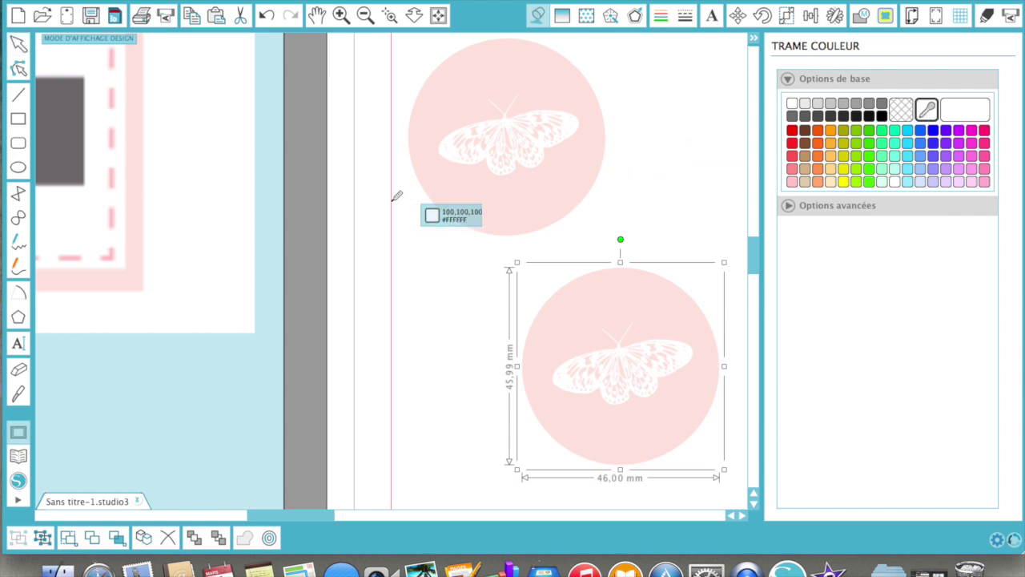
{"action": "scroll", "coordinate": [287, 192], "scroll_direction": "left", "scroll_amount": 15}
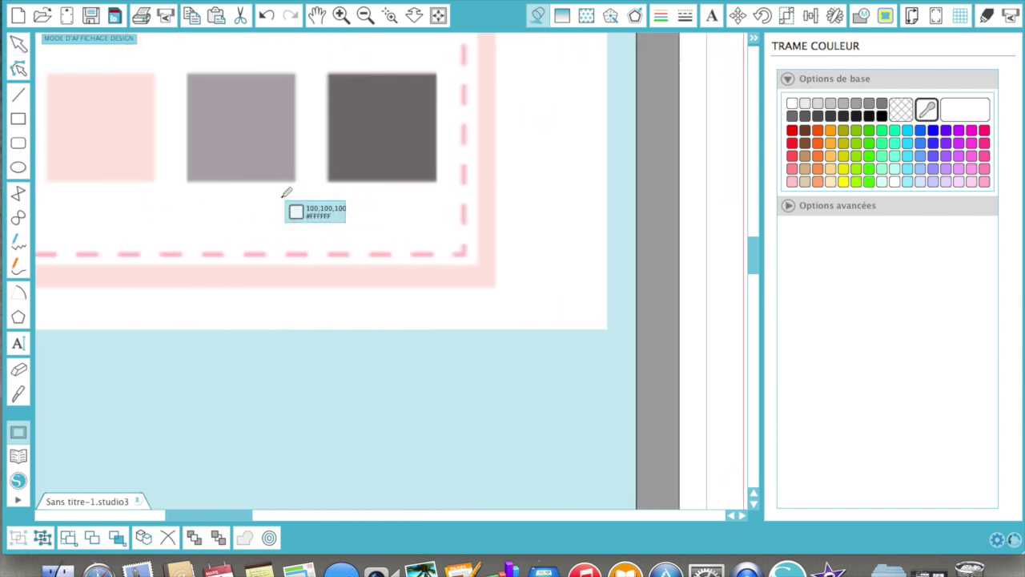
{"action": "scroll", "coordinate": [287, 193], "scroll_direction": "left", "scroll_amount": 11}
{"action": "left_click", "coordinate": [233, 121]}
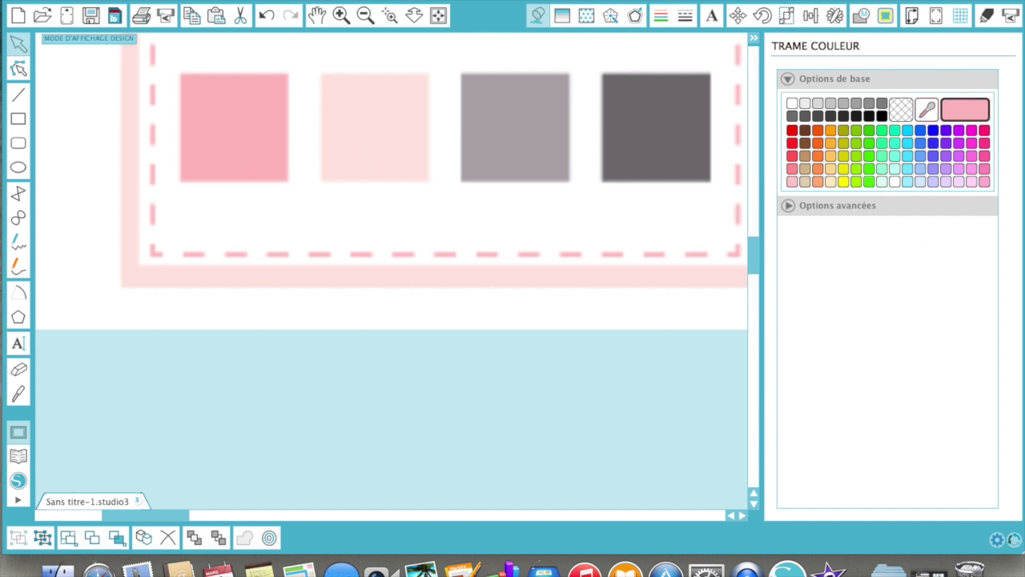
Step: Move the light pink label up to just below the page's upper-left registration mark
{"action": "left_click", "coordinate": [439, 15]}
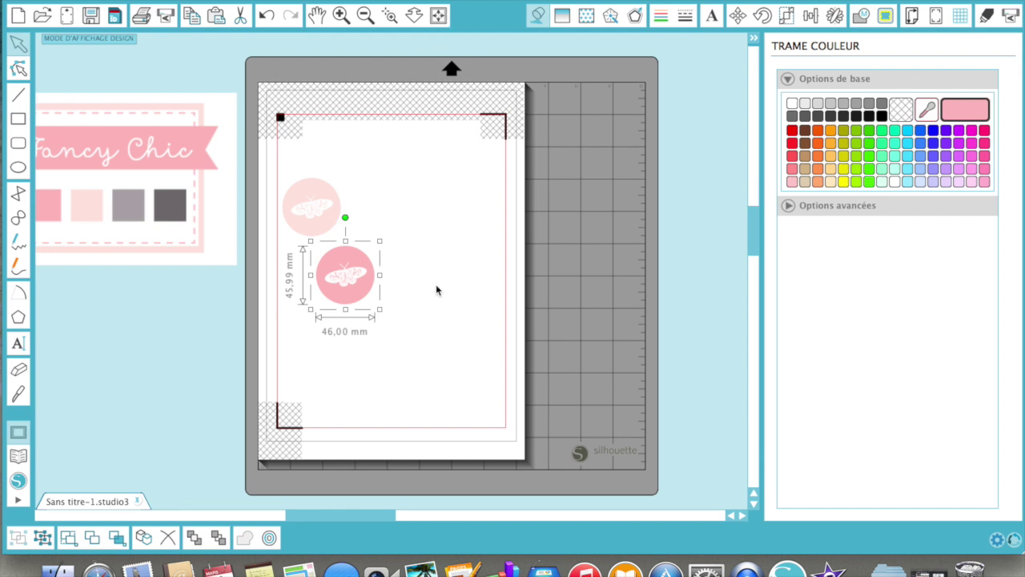
{"action": "left_click", "coordinate": [312, 215]}
{"action": "left_click_drag", "start_coordinate": [315, 217], "coordinate": [312, 176]}
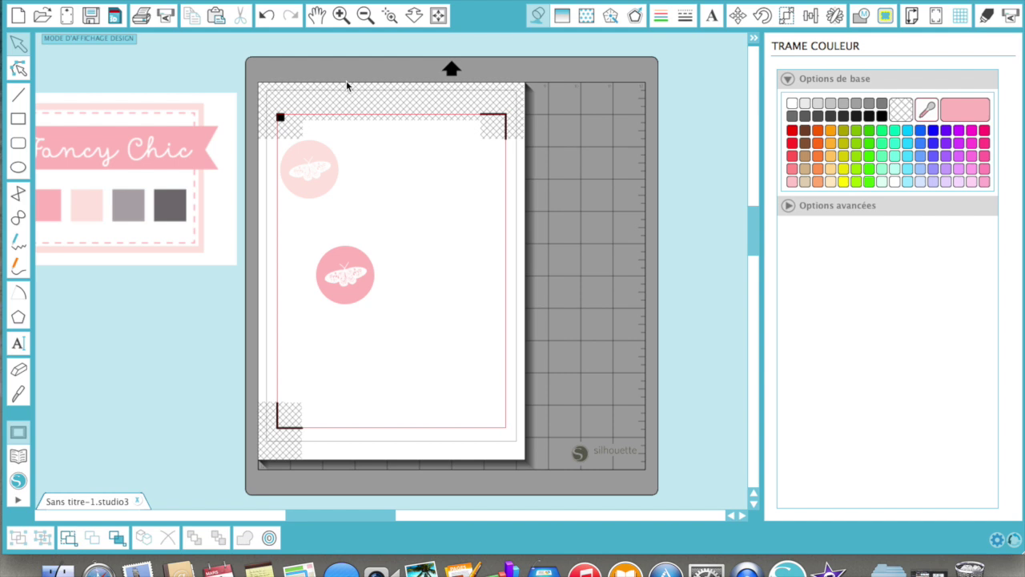
Step: Ungroup the two circles of the darker pink label and give both a red line colour
{"action": "left_click", "coordinate": [391, 16]}
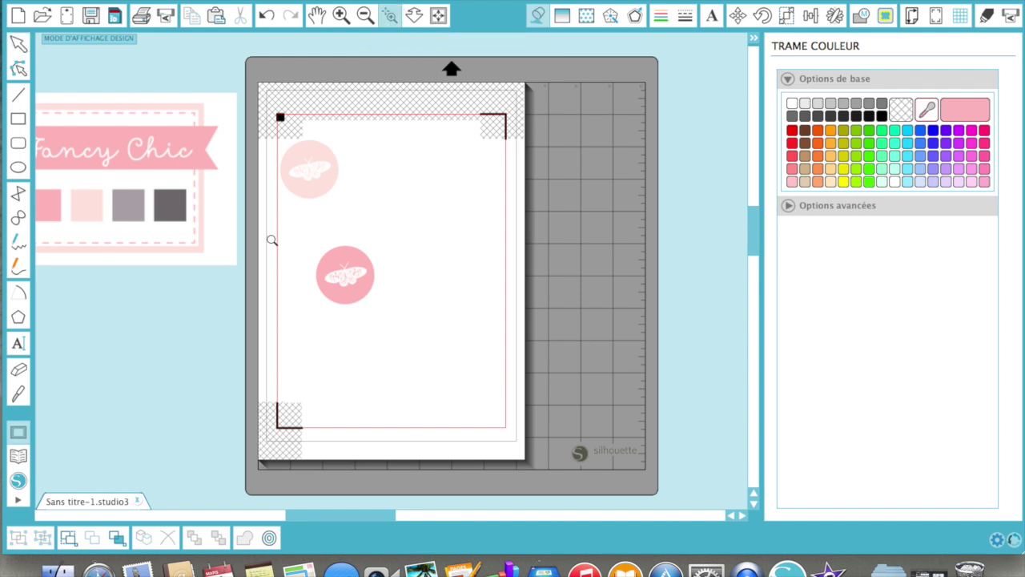
{"action": "left_click_drag", "start_coordinate": [290, 225], "coordinate": [443, 355]}
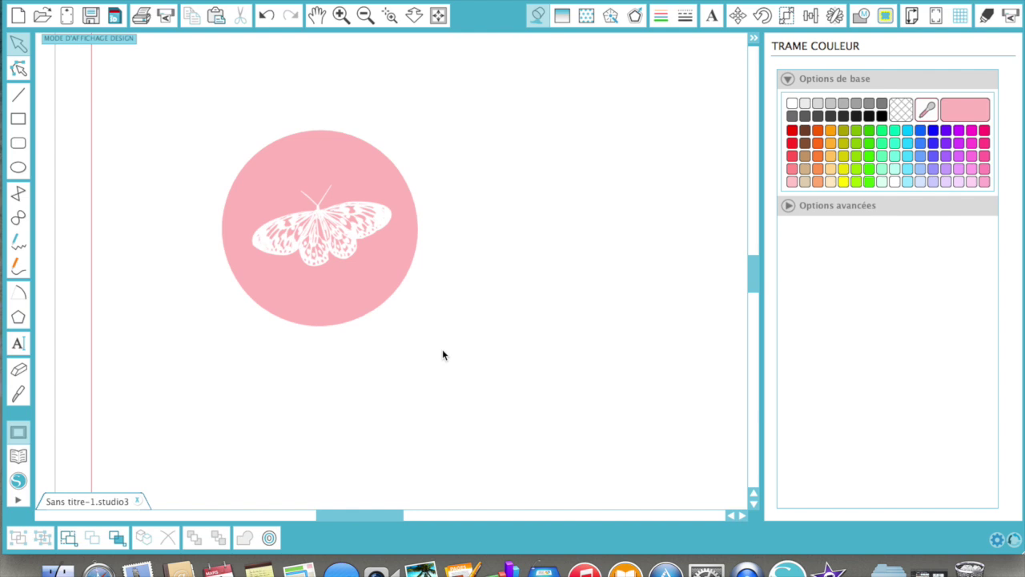
{"action": "left_click", "coordinate": [296, 321]}
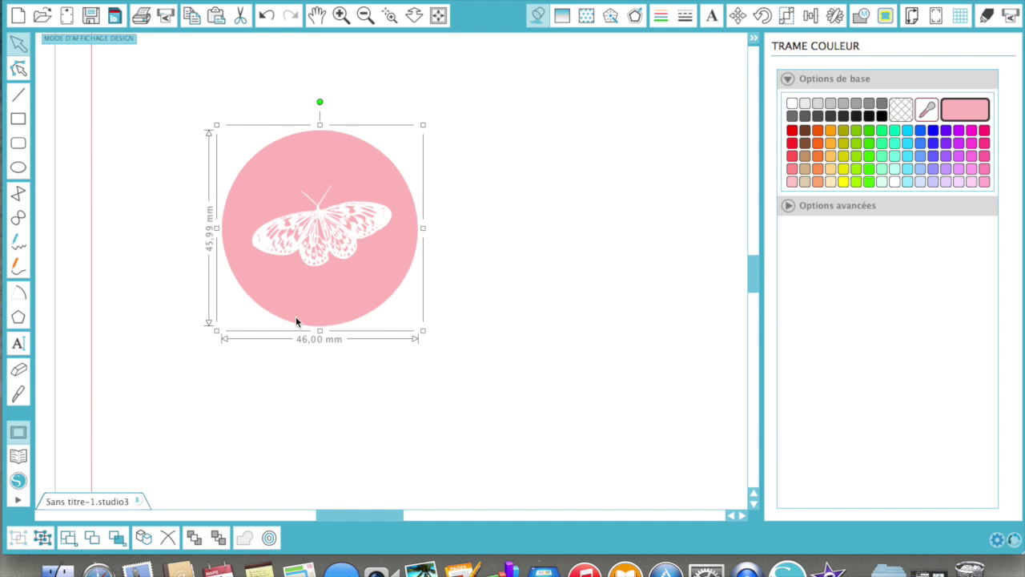
{"action": "right_click", "coordinate": [296, 318]}
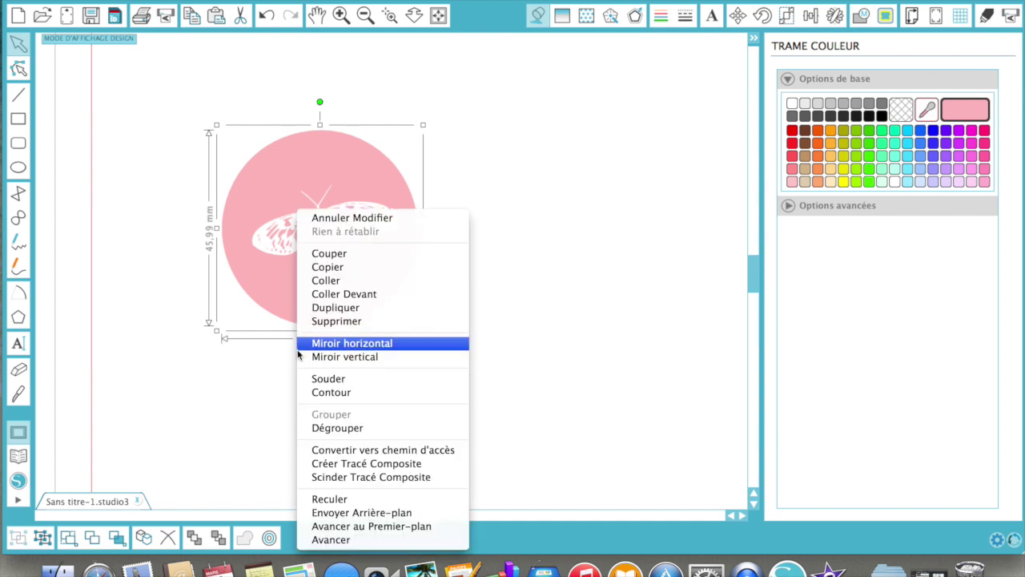
{"action": "left_click", "coordinate": [303, 426]}
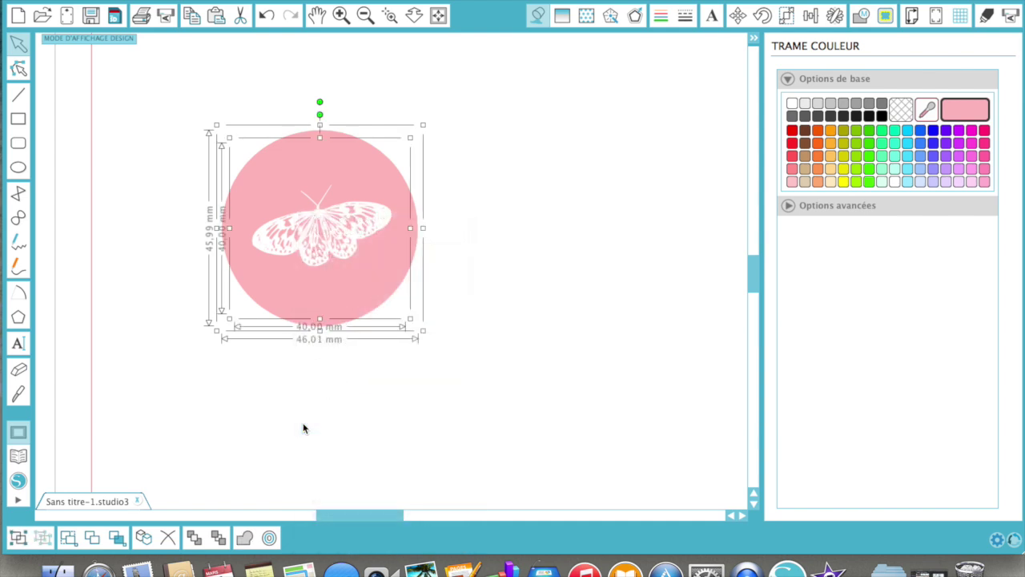
{"action": "left_click", "coordinate": [659, 18]}
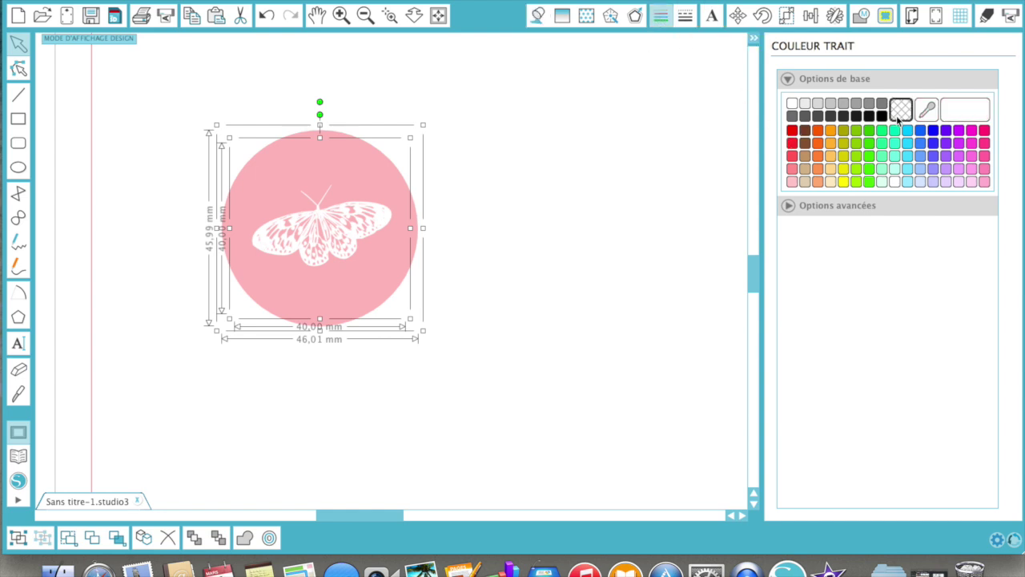
{"action": "left_click", "coordinate": [790, 132]}
{"action": "left_click", "coordinate": [568, 213]}
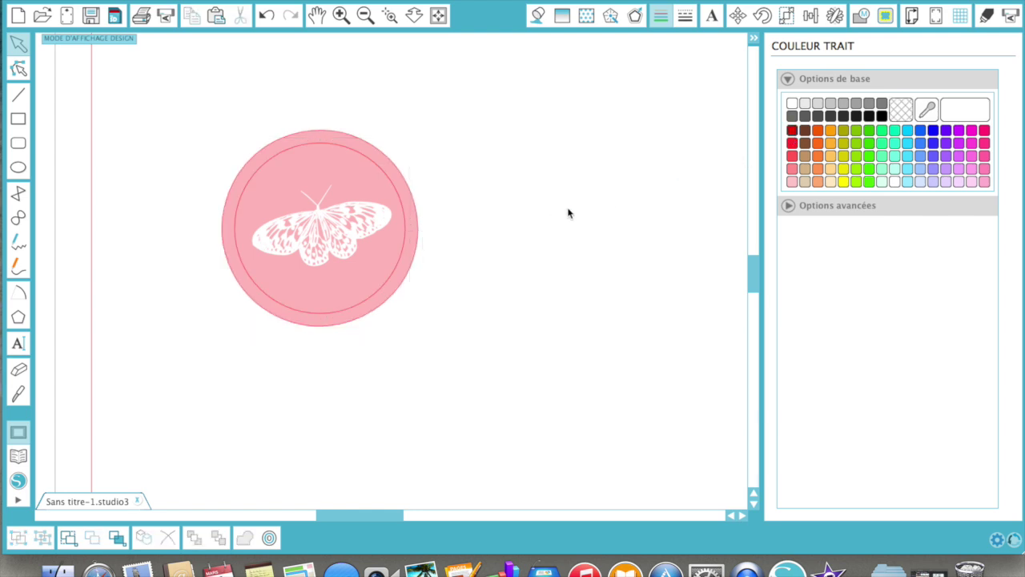
Step: Create a rounded internal offset of the 40 mm inner circle at a distance of 2.2 mm
{"action": "left_click", "coordinate": [383, 289]}
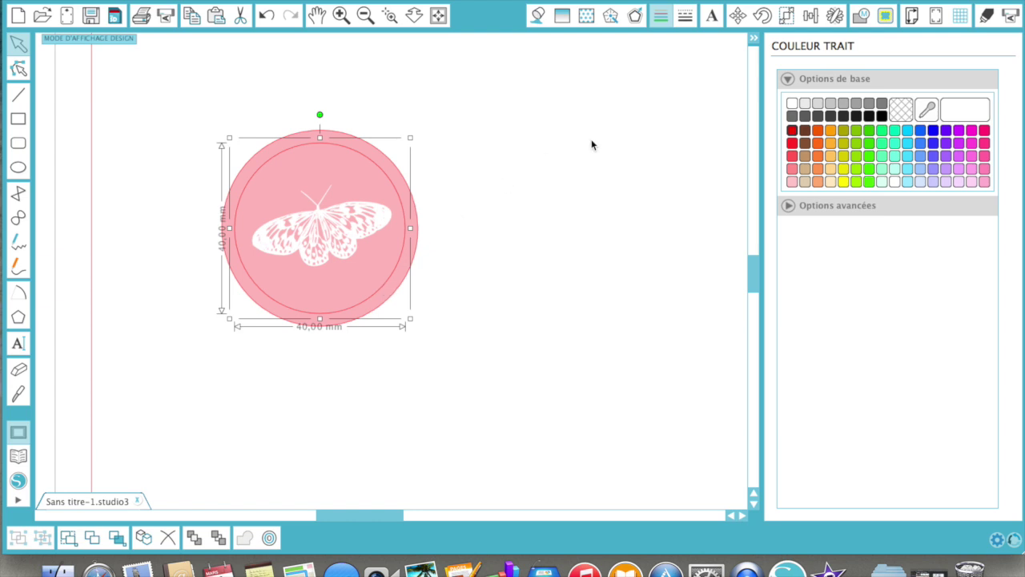
{"action": "left_click", "coordinate": [509, 181]}
{"action": "left_click", "coordinate": [336, 150]}
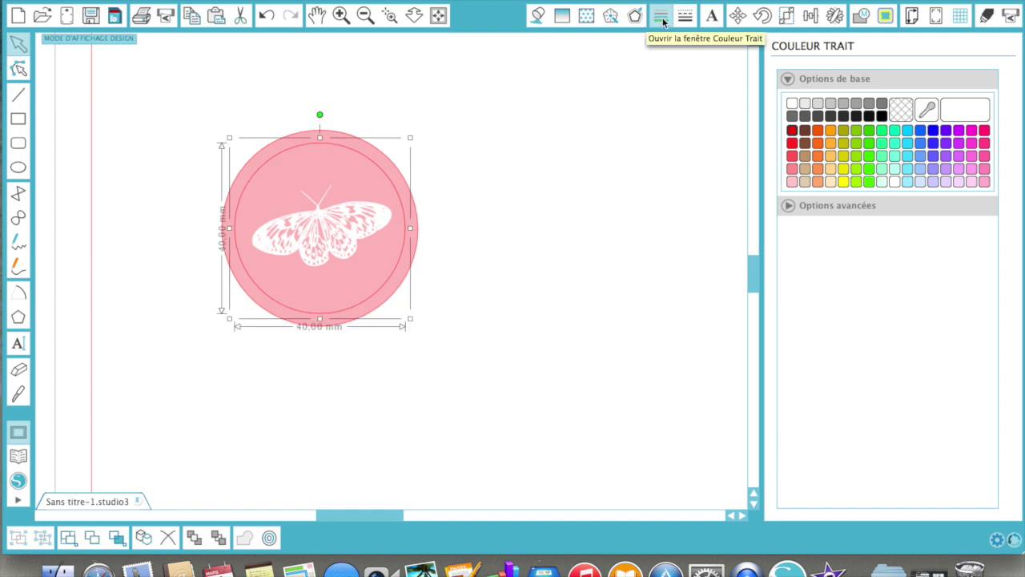
{"action": "left_click", "coordinate": [635, 16]}
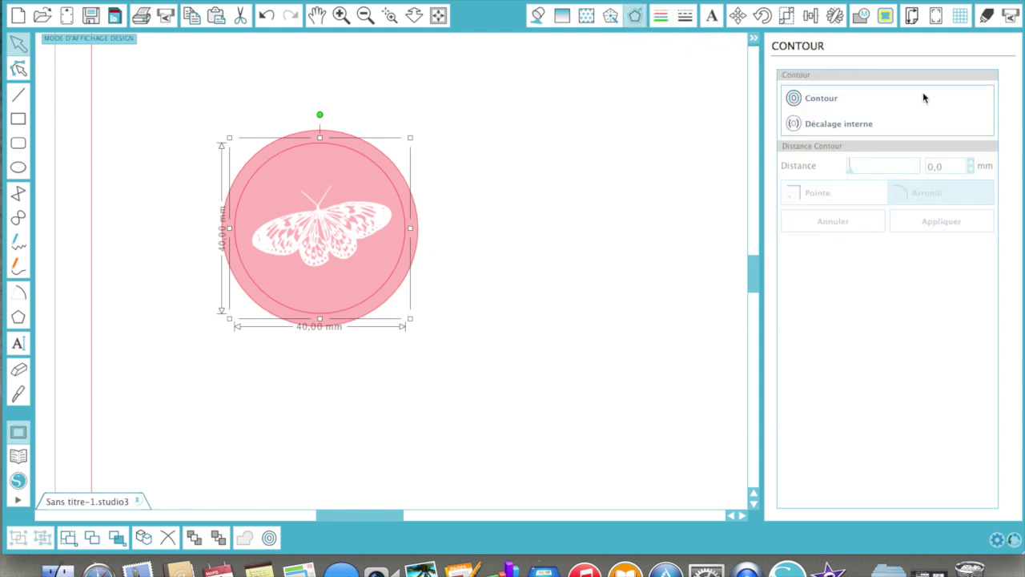
{"action": "left_click", "coordinate": [843, 125]}
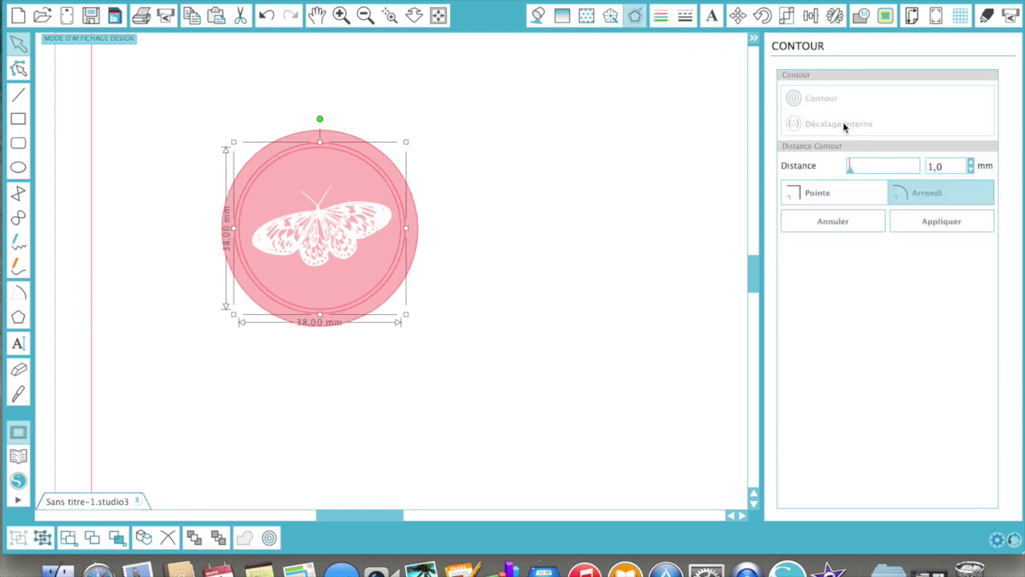
{"action": "left_click", "coordinate": [971, 163]}
{"action": "left_click", "coordinate": [971, 163]}
{"action": "left_click", "coordinate": [971, 164]}
{"action": "left_click", "coordinate": [971, 163]}
{"action": "left_click", "coordinate": [971, 163]}
{"action": "left_click", "coordinate": [970, 163]}
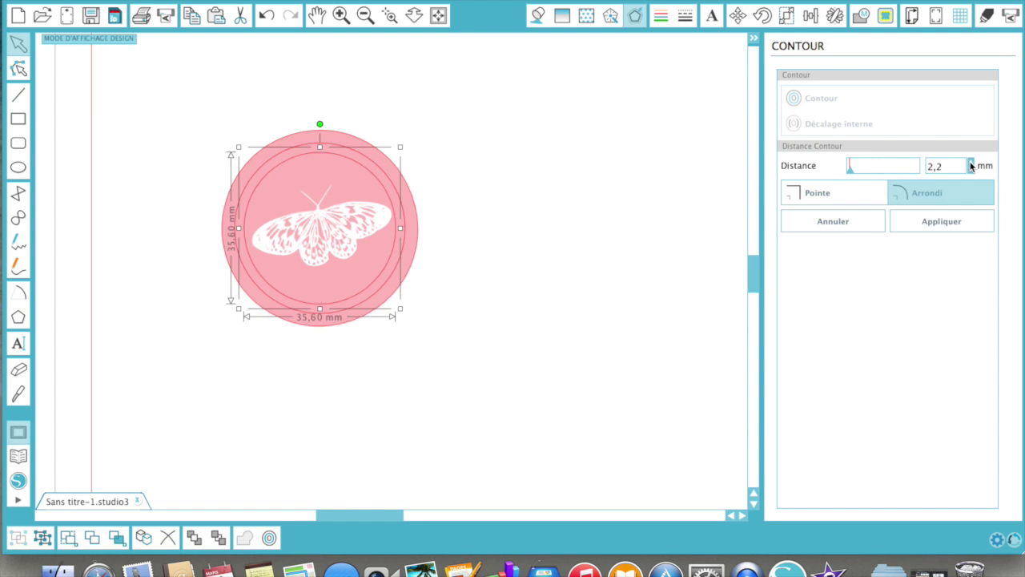
Step: Shrink the white butterfly to about 27 mm wide and centre it horizontally within the circles
{"action": "left_click", "coordinate": [353, 229]}
{"action": "left_click_drag", "start_coordinate": [395, 290], "coordinate": [364, 270]}
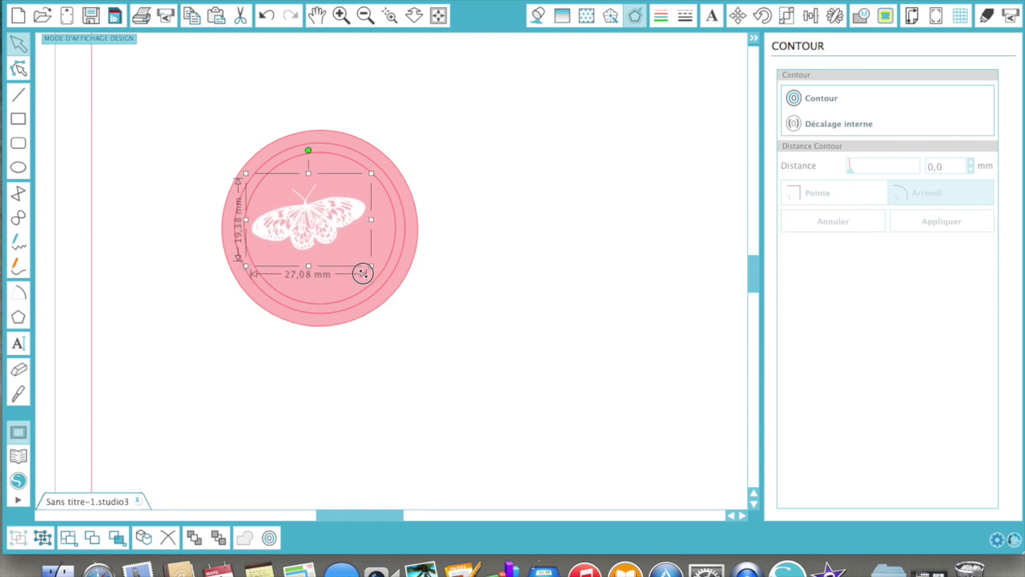
{"action": "left_click_drag", "start_coordinate": [295, 227], "coordinate": [308, 231]}
{"action": "left_click_drag", "start_coordinate": [173, 69], "coordinate": [469, 398]}
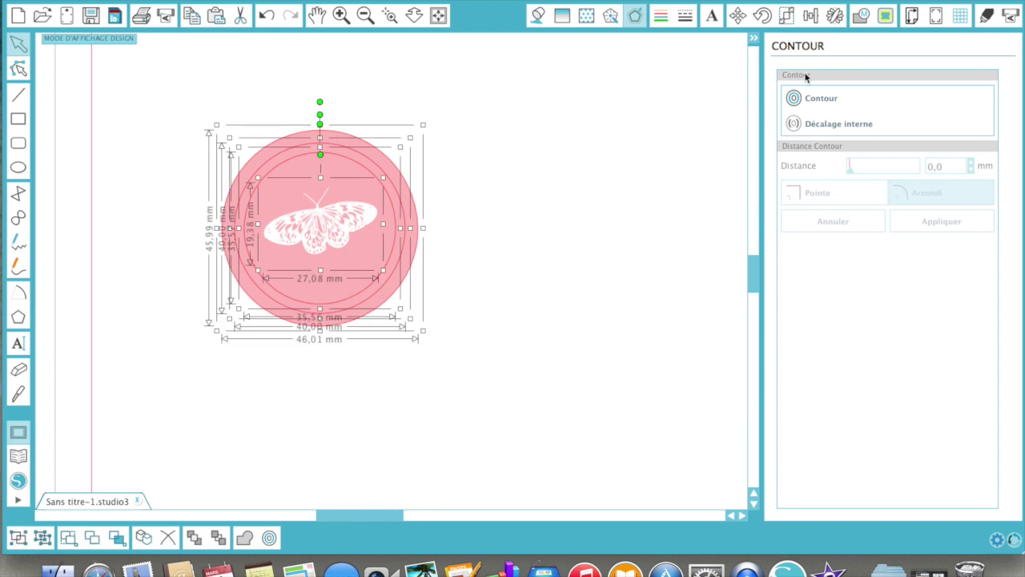
{"action": "left_click", "coordinate": [810, 16]}
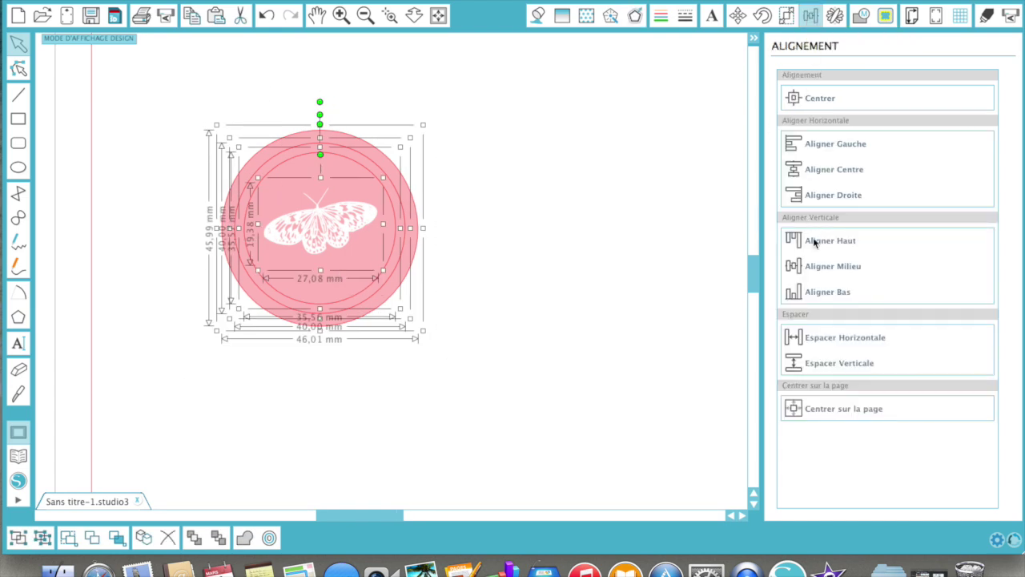
{"action": "left_click", "coordinate": [820, 169]}
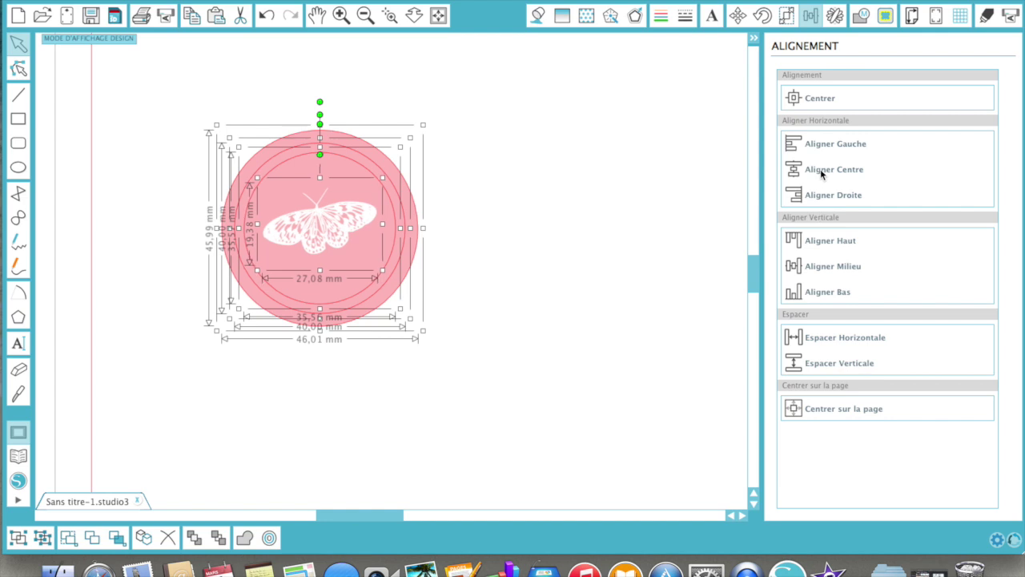
{"action": "left_click", "coordinate": [606, 193]}
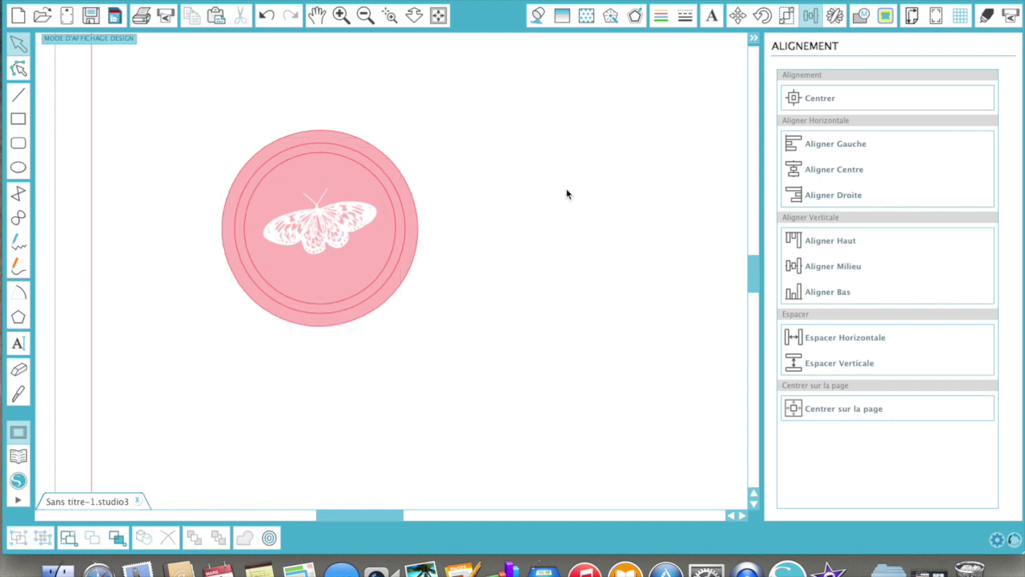
Step: Give the innermost offset ring a white line with a thickness of 2.7 pt
{"action": "left_click", "coordinate": [296, 164]}
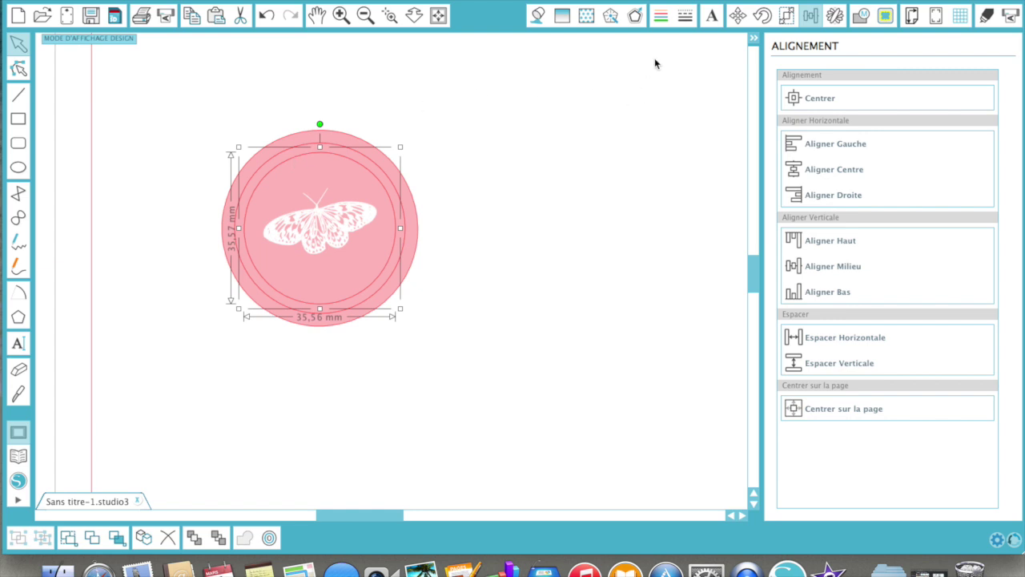
{"action": "left_click", "coordinate": [660, 17]}
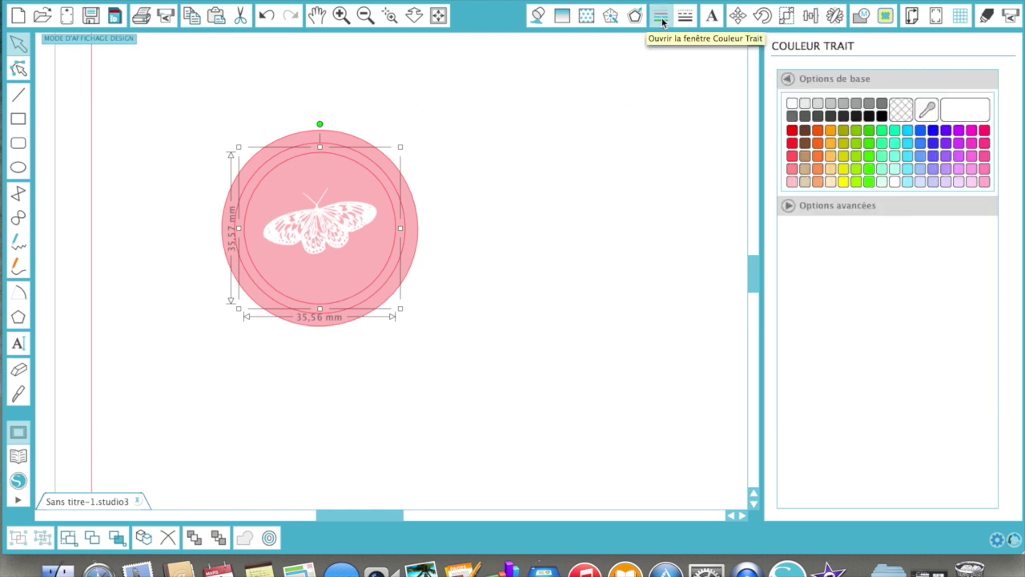
{"action": "left_click", "coordinate": [792, 103]}
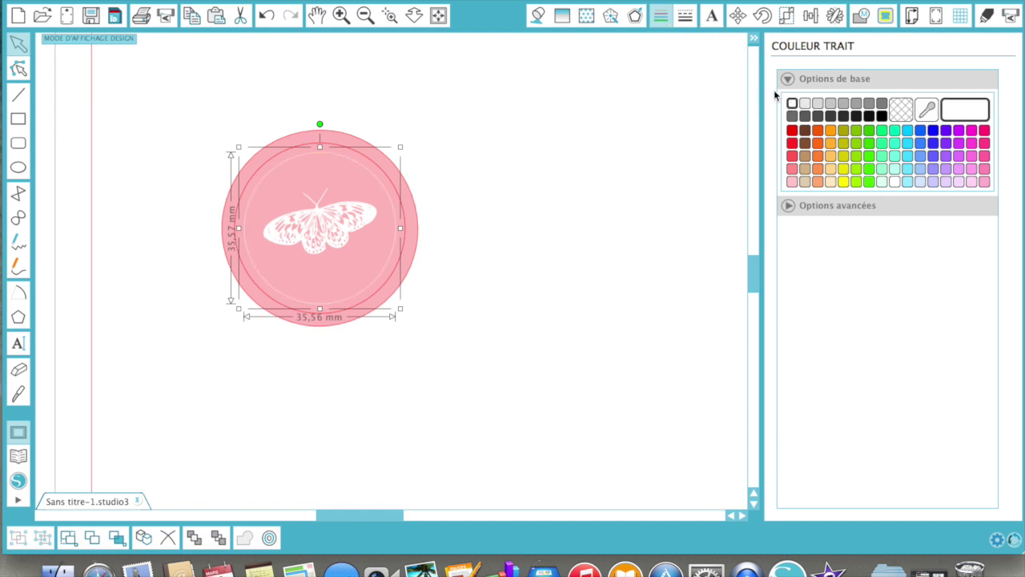
{"action": "left_click", "coordinate": [687, 17]}
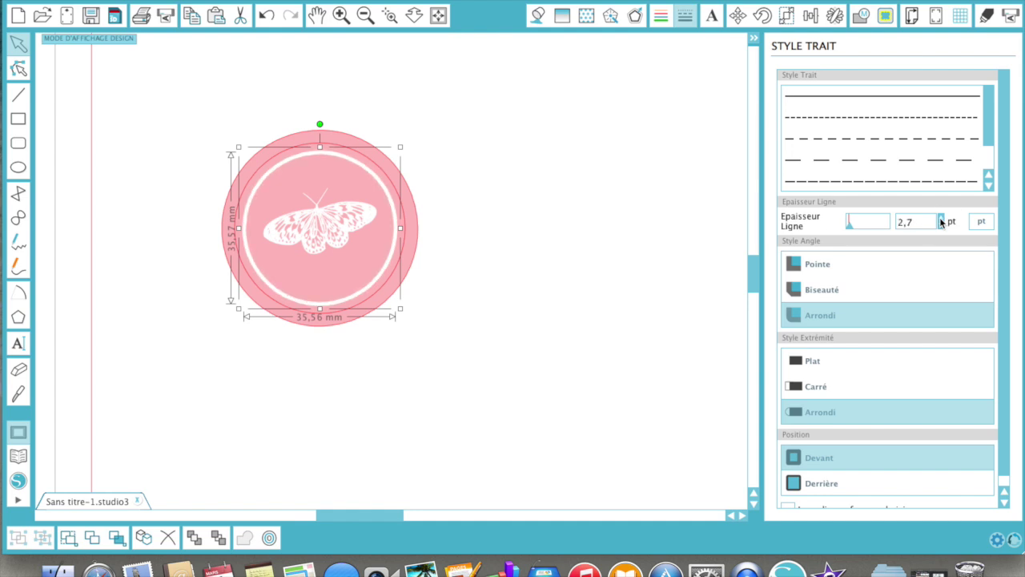
Step: Set the white inner ring to no cut (Aucune Découpe)
{"action": "left_click", "coordinate": [988, 18]}
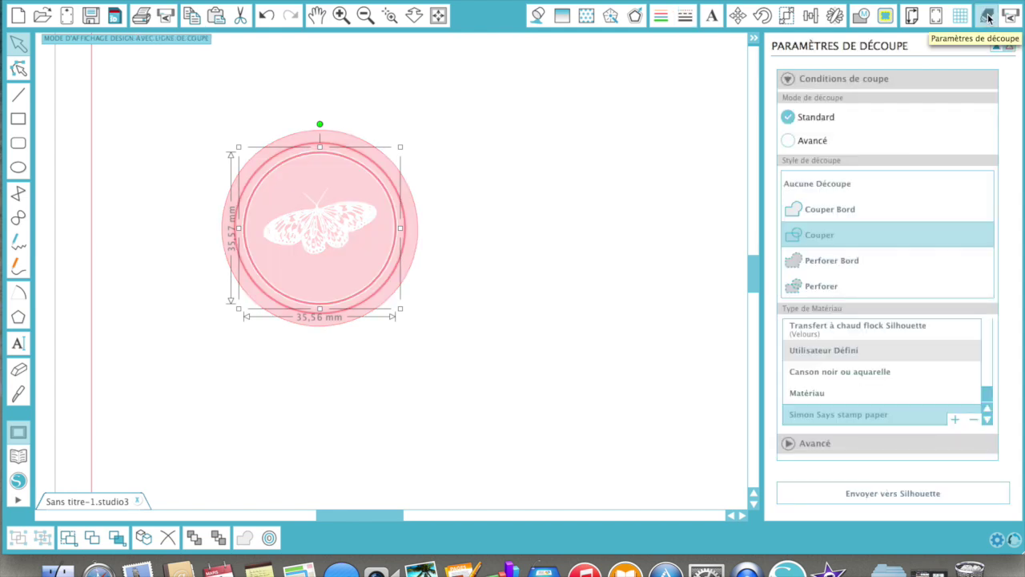
{"action": "left_click", "coordinate": [837, 184]}
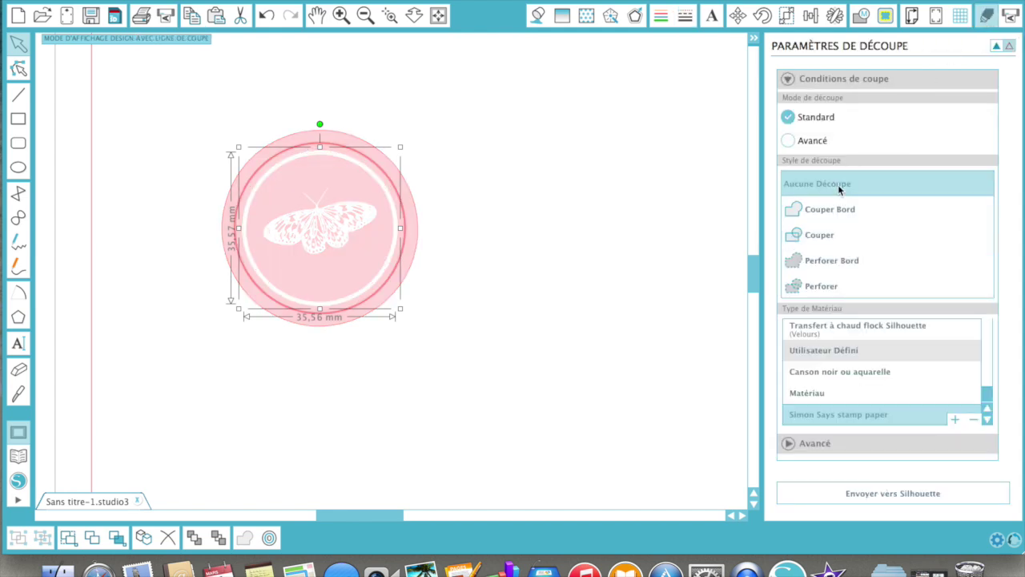
{"action": "left_click", "coordinate": [585, 198]}
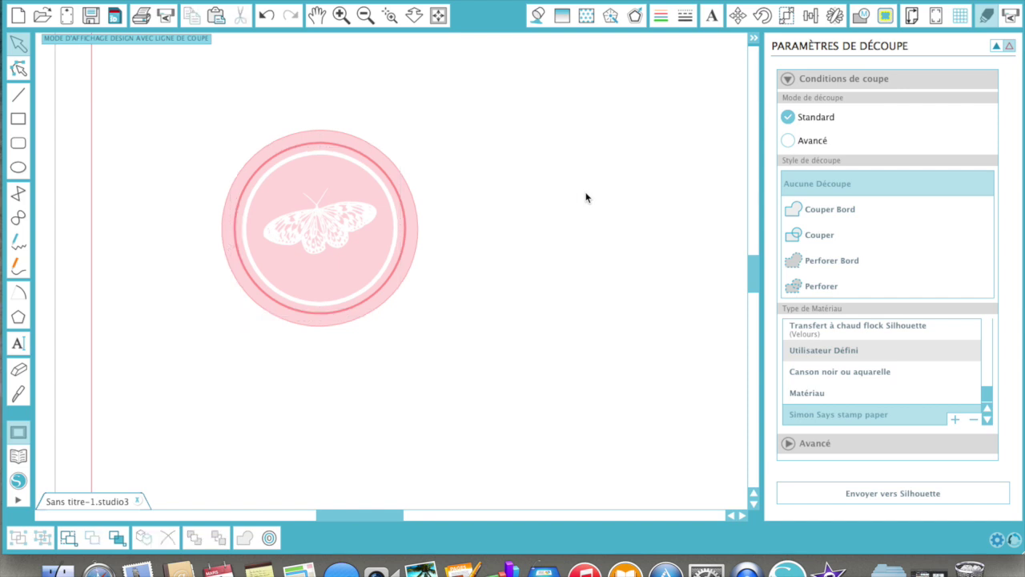
Step: Make the line colour of the 40 mm and 46 mm circles transparent
{"action": "left_click", "coordinate": [345, 152]}
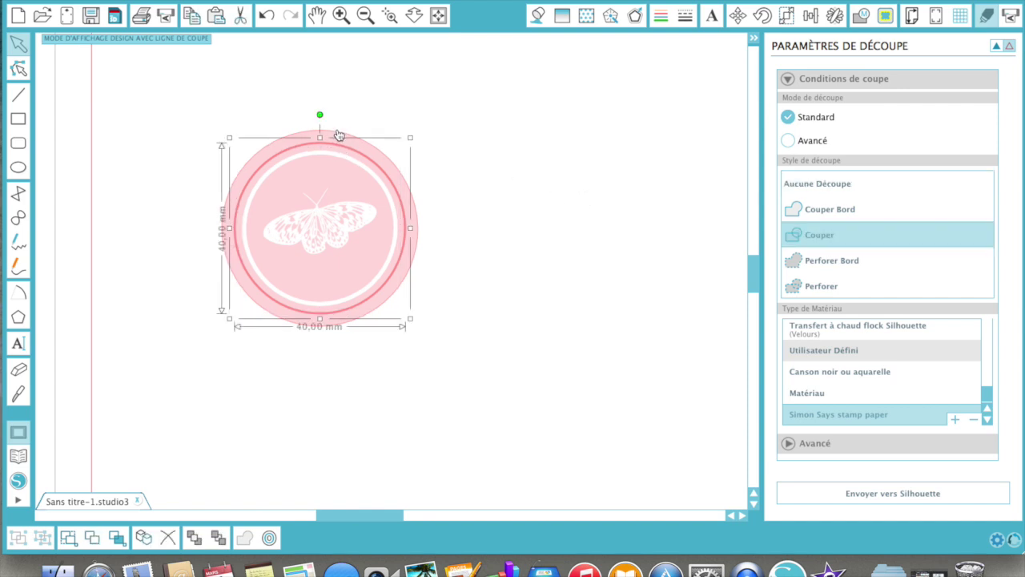
{"action": "left_click", "coordinate": [340, 136], "text": "shift"}
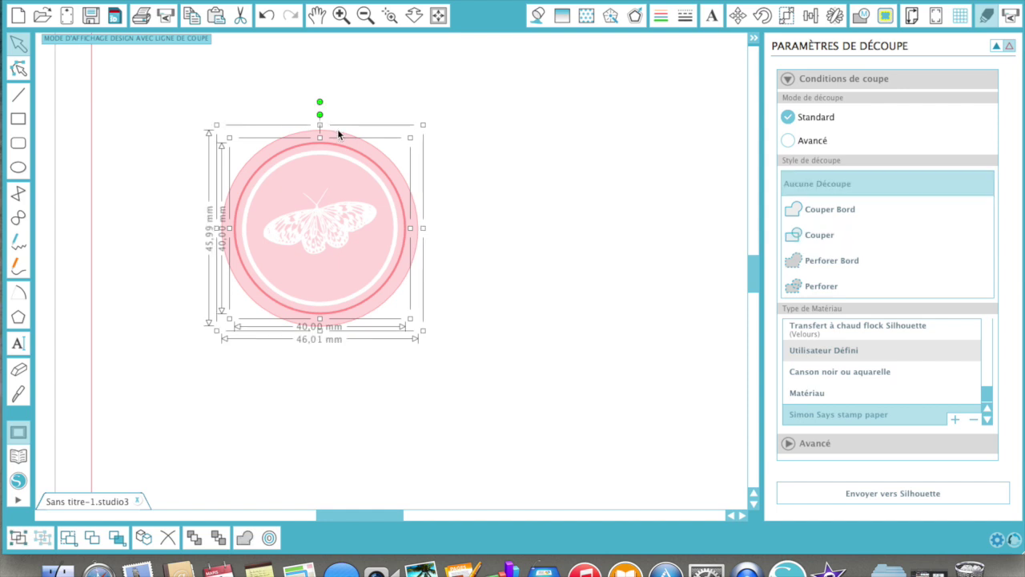
{"action": "left_click", "coordinate": [661, 17]}
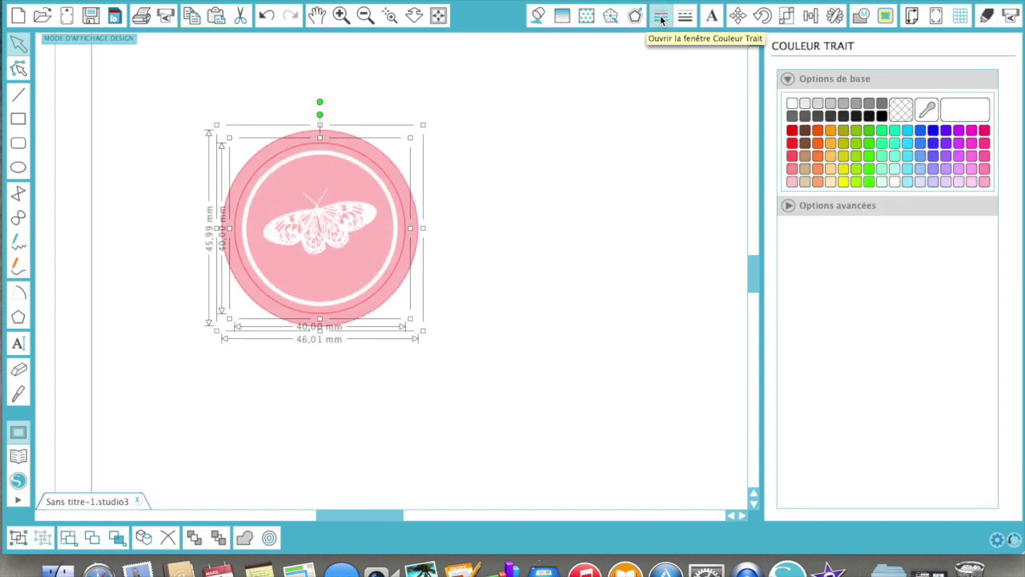
{"action": "left_click", "coordinate": [901, 114]}
{"action": "left_click", "coordinate": [668, 185]}
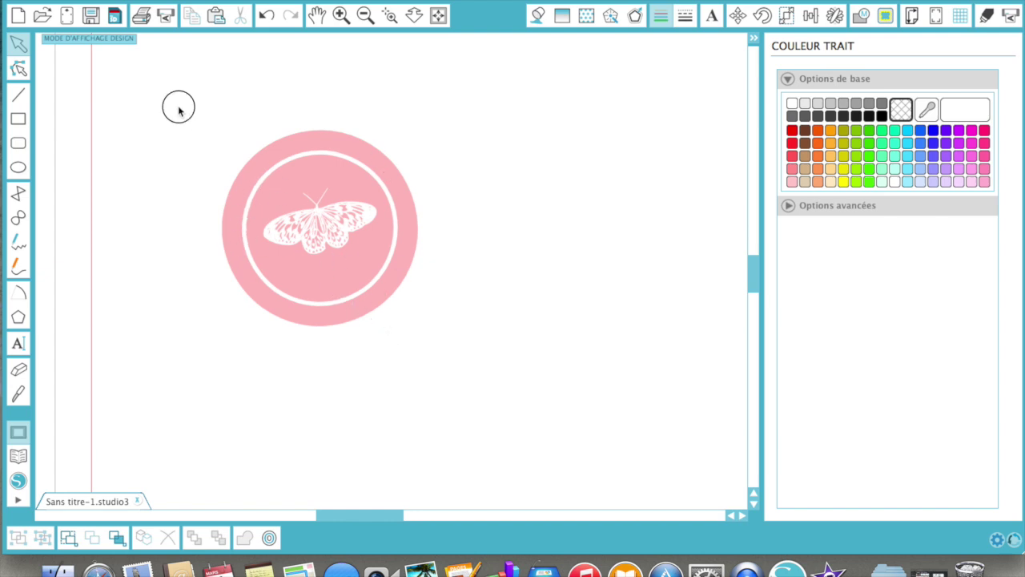
Step: Duplicate the label's 46 mm and 40 mm circles without the ring and butterfly, placing the copy directly beside the label
{"action": "left_click_drag", "start_coordinate": [179, 105], "coordinate": [485, 335]}
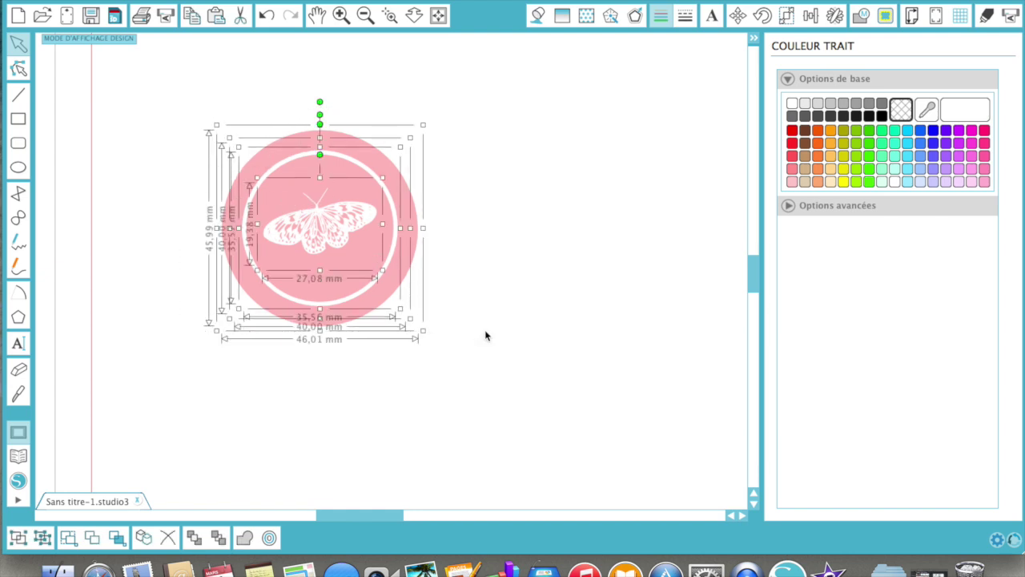
{"action": "left_click", "coordinate": [485, 330]}
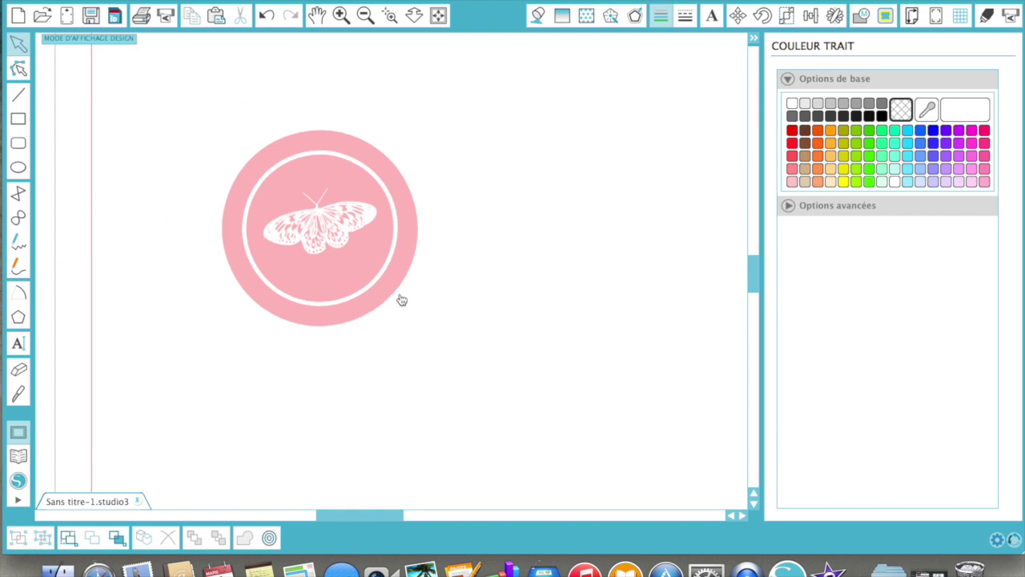
{"action": "left_click", "coordinate": [311, 144]}
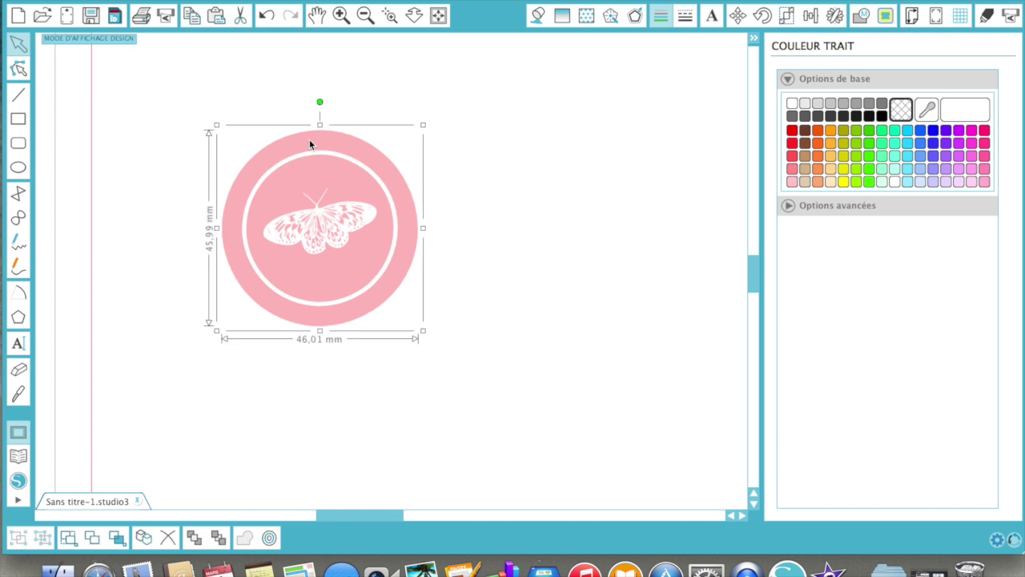
{"action": "left_click", "coordinate": [285, 157], "text": "shift"}
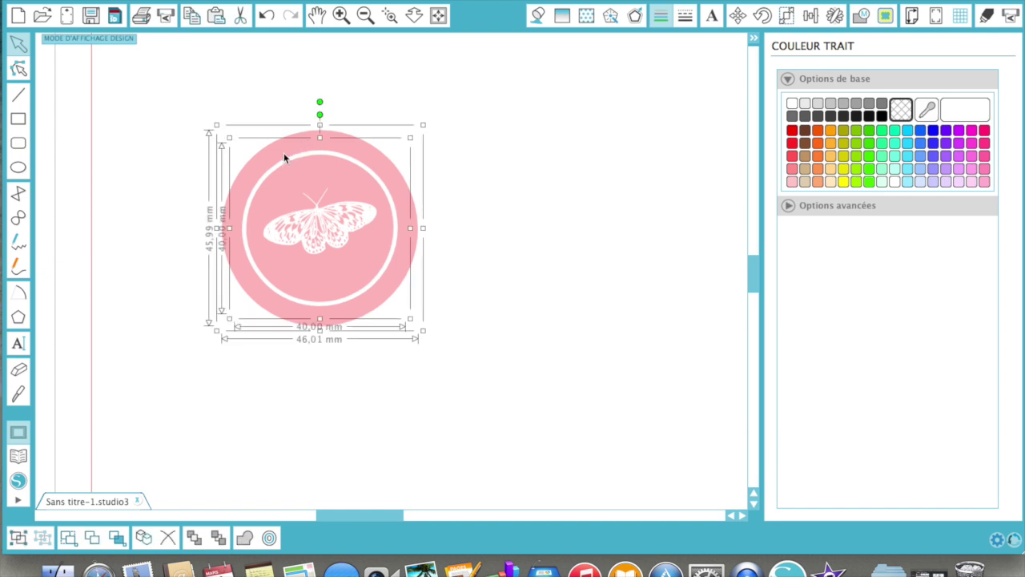
{"action": "key", "text": "ctrl+d"}
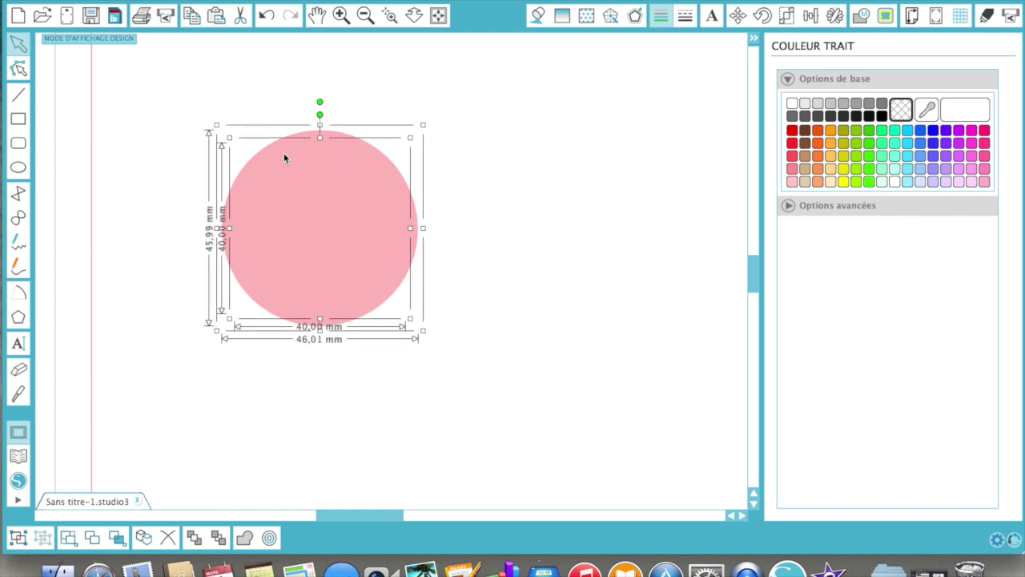
Step: Group all parts of the ringed butterfly label and move it up against the left edge of the cut area
{"action": "left_click_drag", "start_coordinate": [166, 105], "coordinate": [305, 285]}
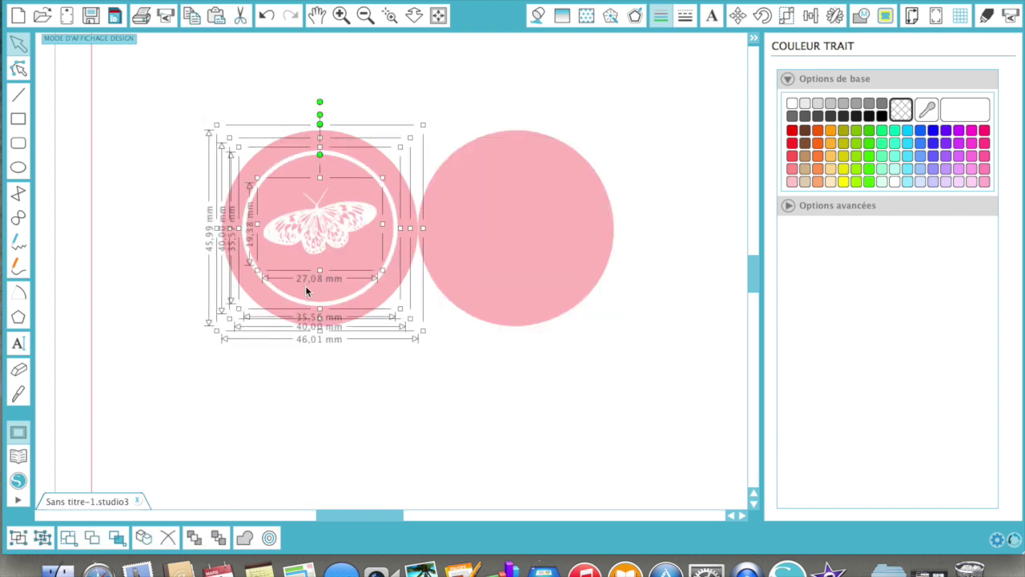
{"action": "key", "text": "super+g"}
{"action": "left_click_drag", "start_coordinate": [291, 211], "coordinate": [172, 141]}
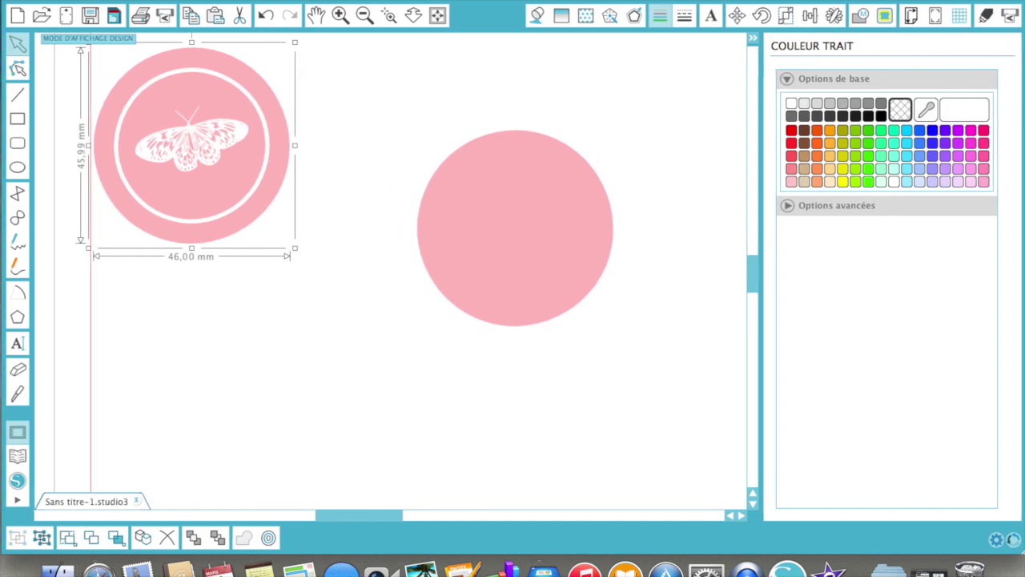
Step: Select both stacked circles of the plain pink duplicate on the page
{"action": "scroll", "coordinate": [353, 332], "scroll_direction": "down", "scroll_amount": 2}
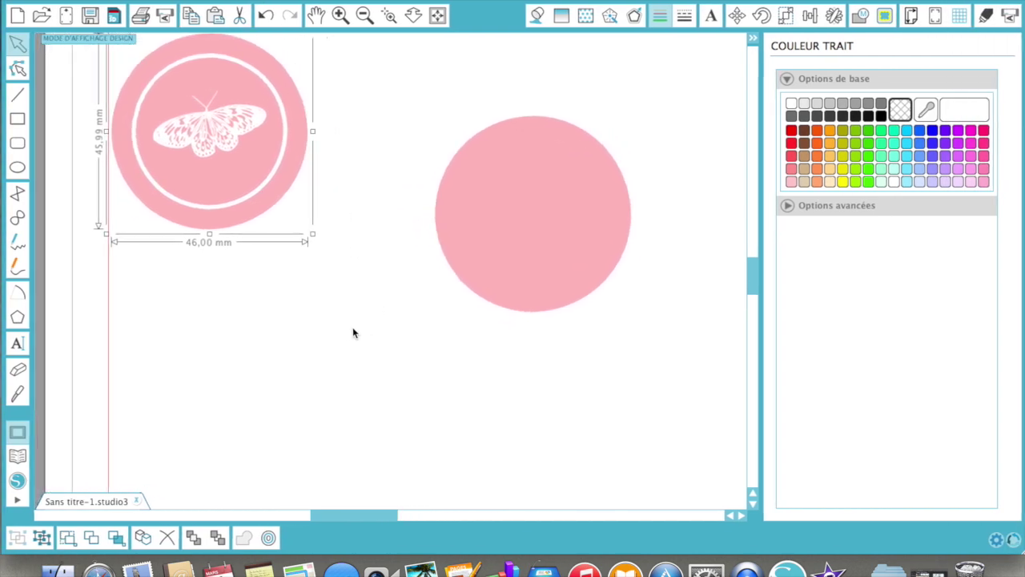
{"action": "left_click", "coordinate": [438, 16]}
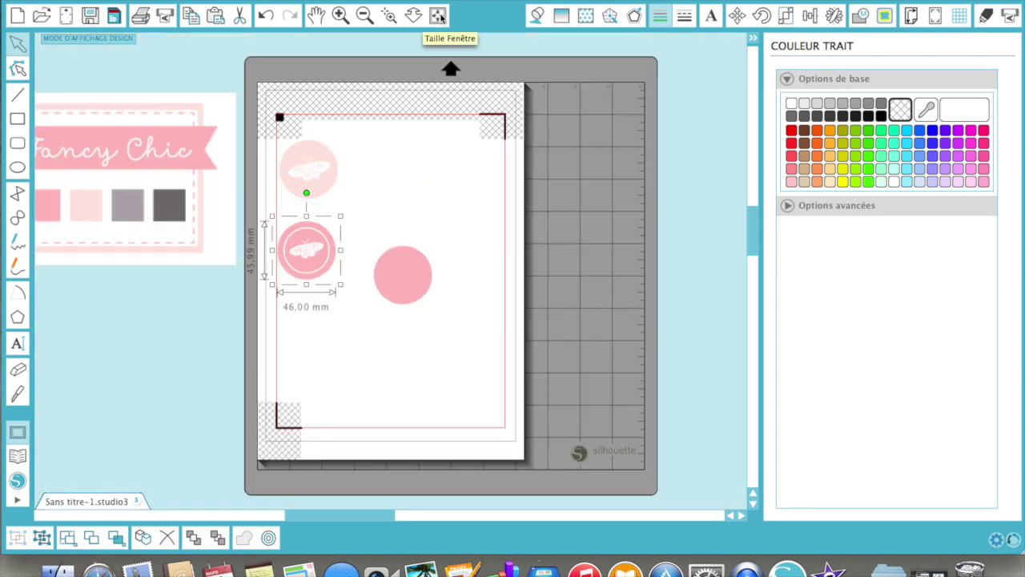
{"action": "left_click_drag", "start_coordinate": [368, 214], "coordinate": [431, 335]}
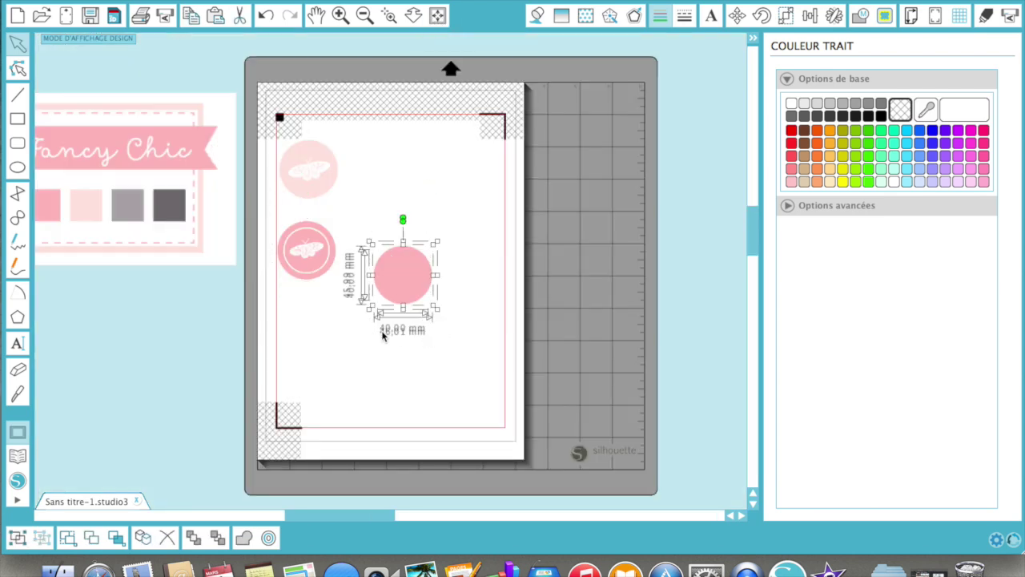
{"action": "left_click", "coordinate": [927, 111]}
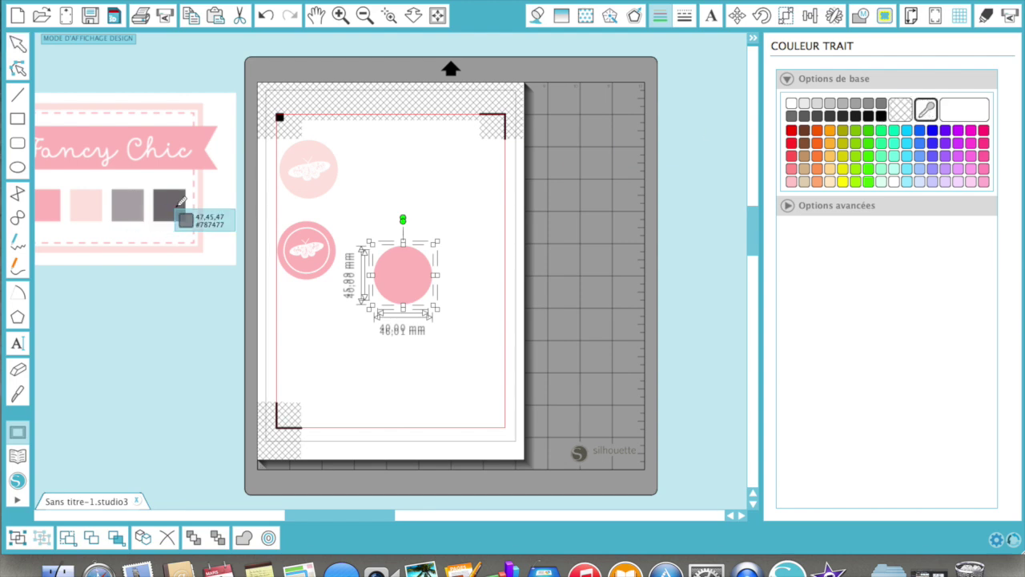
{"action": "left_click", "coordinate": [130, 201]}
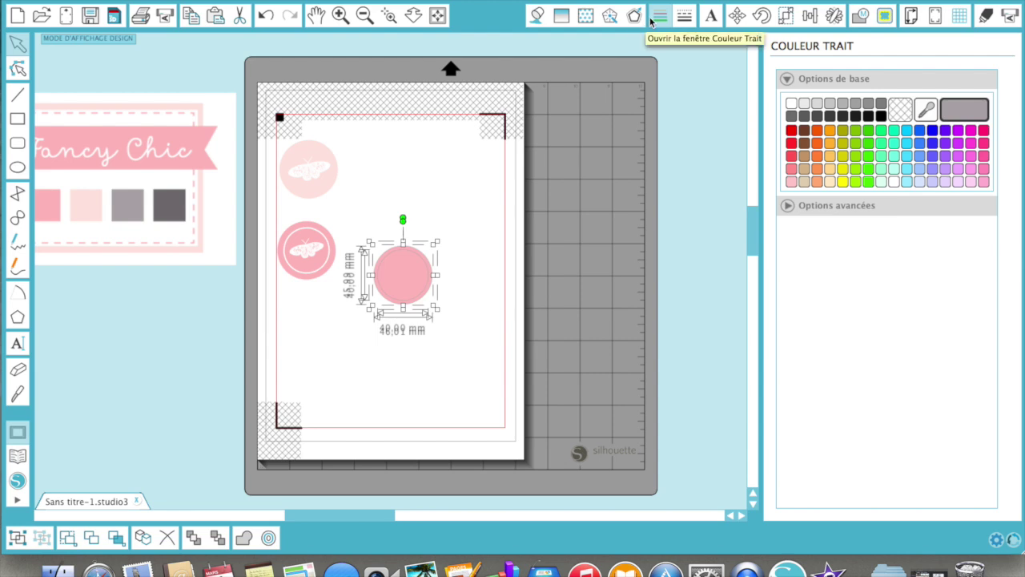
{"action": "left_click", "coordinate": [903, 116]}
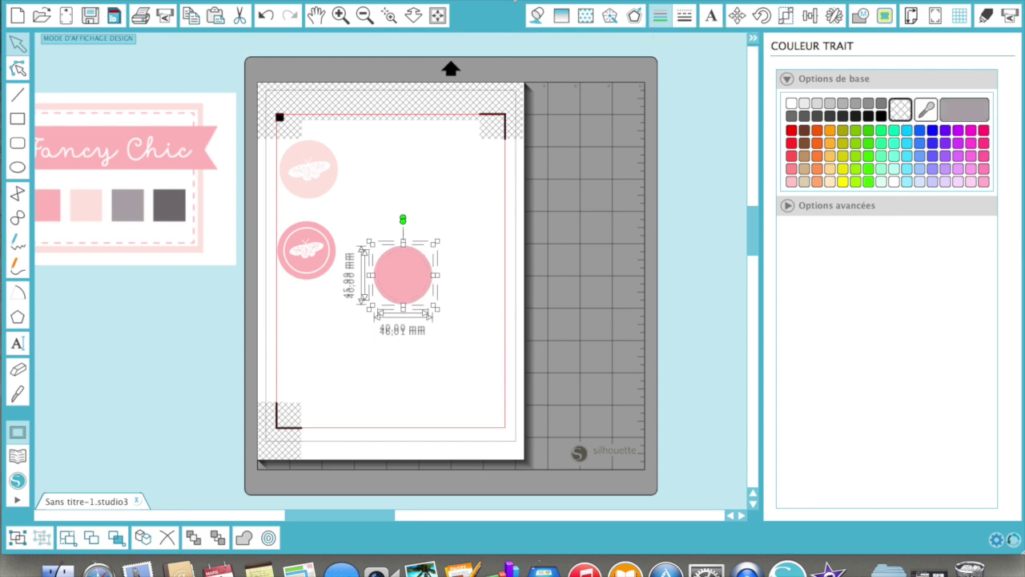
Step: Fill the duplicate circles with the lighter grey sampled from the third swatch of the Fancy Chic palette
{"action": "left_click", "coordinate": [536, 17]}
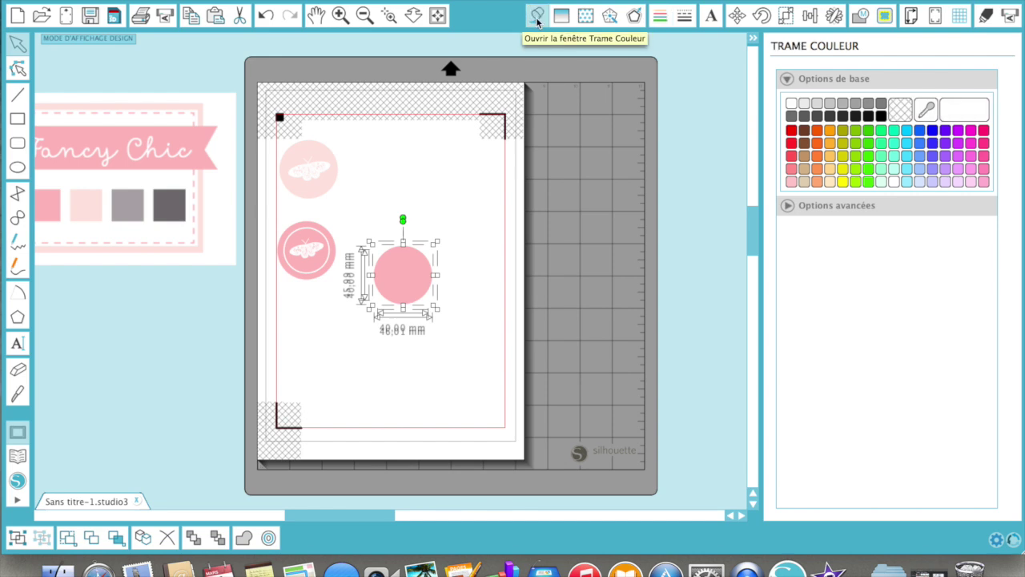
{"action": "left_click", "coordinate": [925, 109]}
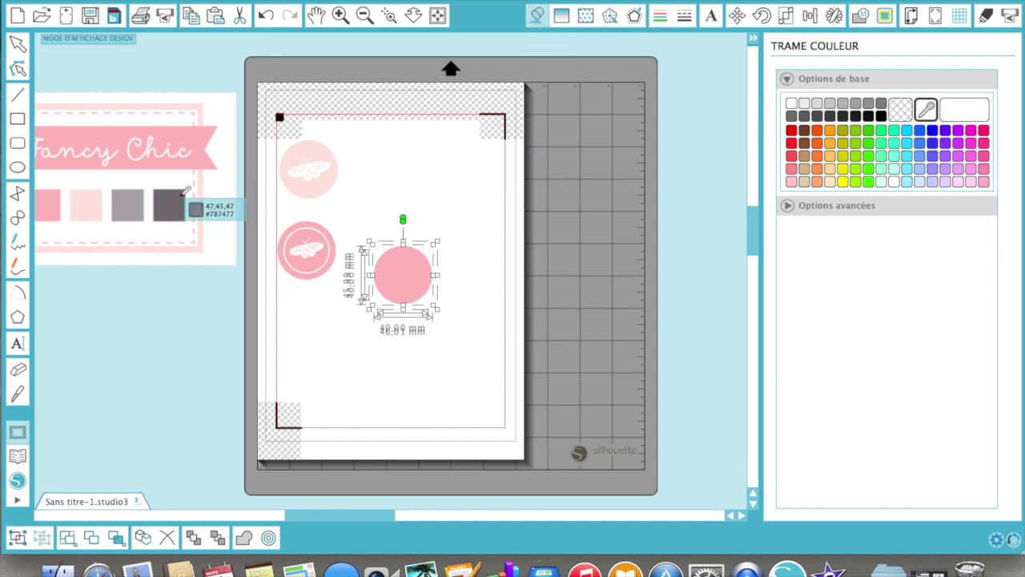
{"action": "left_click", "coordinate": [126, 202]}
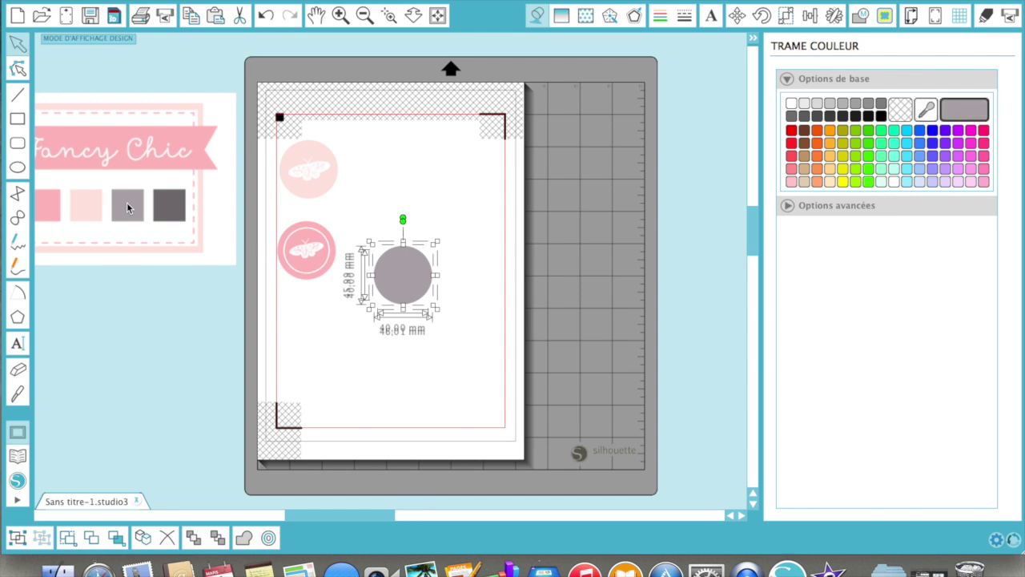
{"action": "left_click", "coordinate": [360, 380]}
Step: Move the darker pink ringed label up beside the light pink label, in the same row
{"action": "left_click_drag", "start_coordinate": [309, 252], "coordinate": [374, 173]}
{"action": "left_click", "coordinate": [369, 225]}
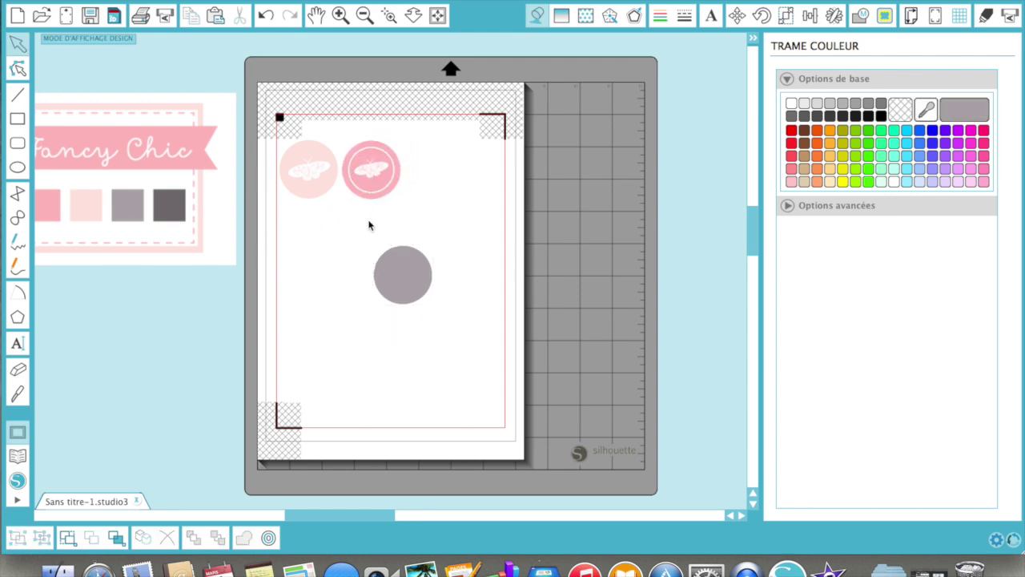
{"action": "left_click_drag", "start_coordinate": [342, 234], "coordinate": [441, 355]}
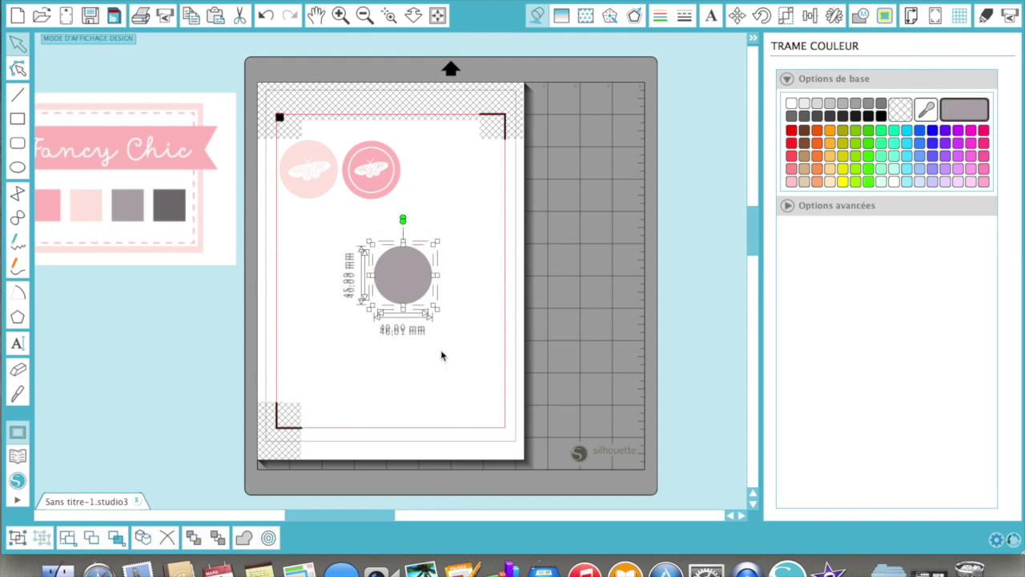
{"action": "left_click", "coordinate": [441, 351]}
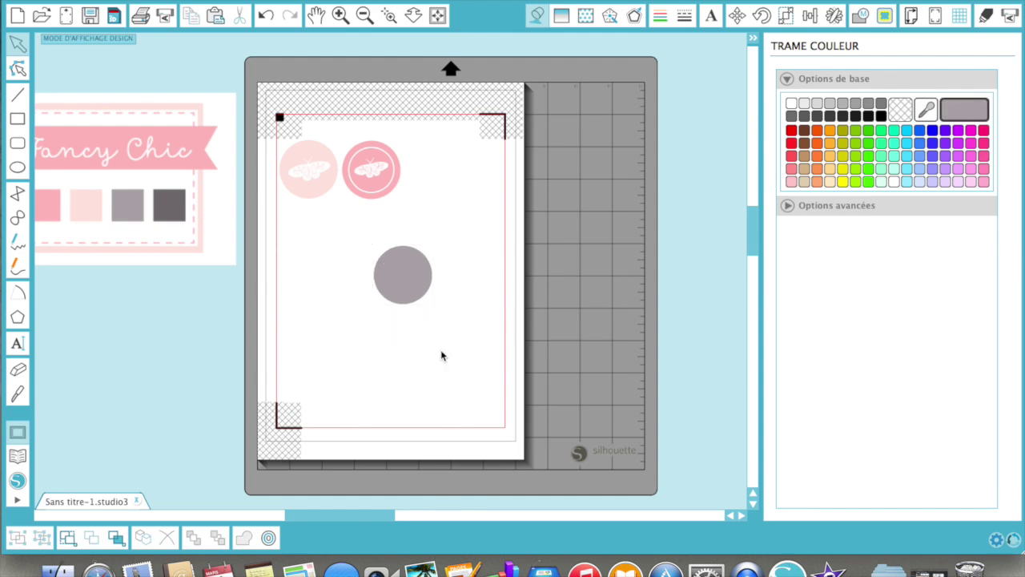
{"action": "left_click", "coordinate": [17, 342]}
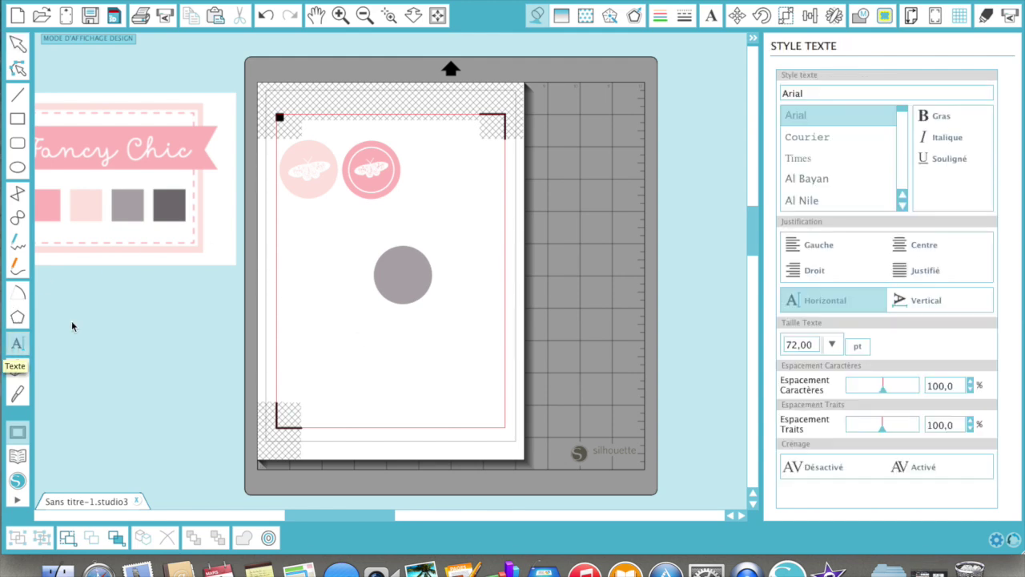
{"action": "left_click", "coordinate": [394, 277]}
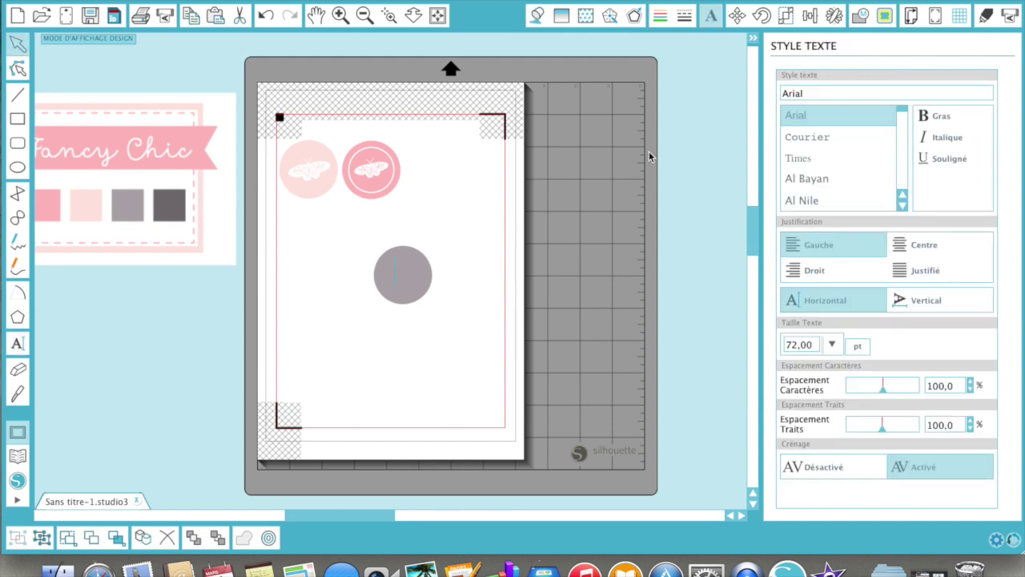
{"action": "left_click_drag", "start_coordinate": [812, 93], "coordinate": [764, 96]}
{"action": "type", "text": "rosegarden"}
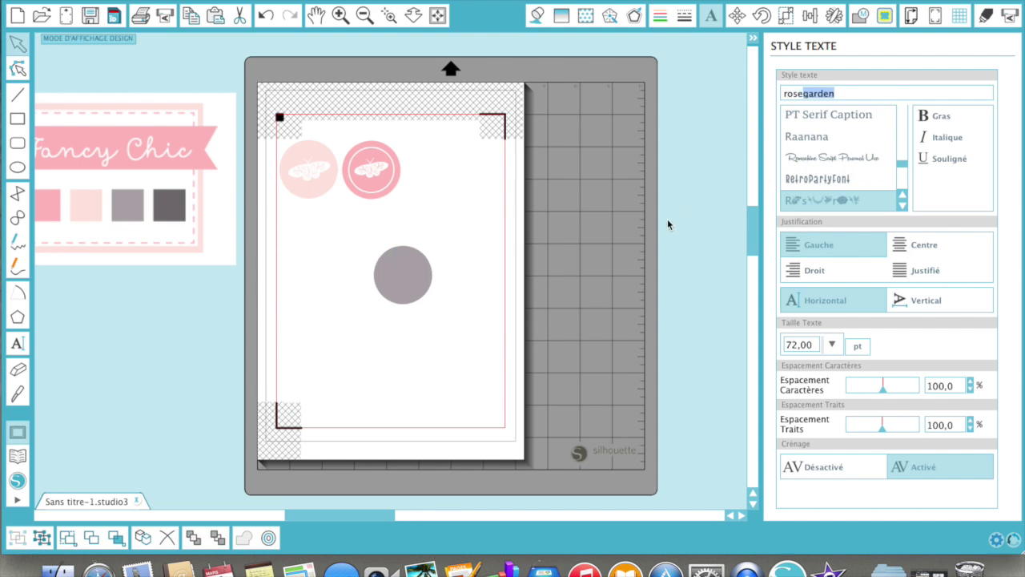
Step: Add the sample text azertyuiopqsdfghj below the grey circle and duplicate it directly underneath
{"action": "left_click", "coordinate": [19, 343]}
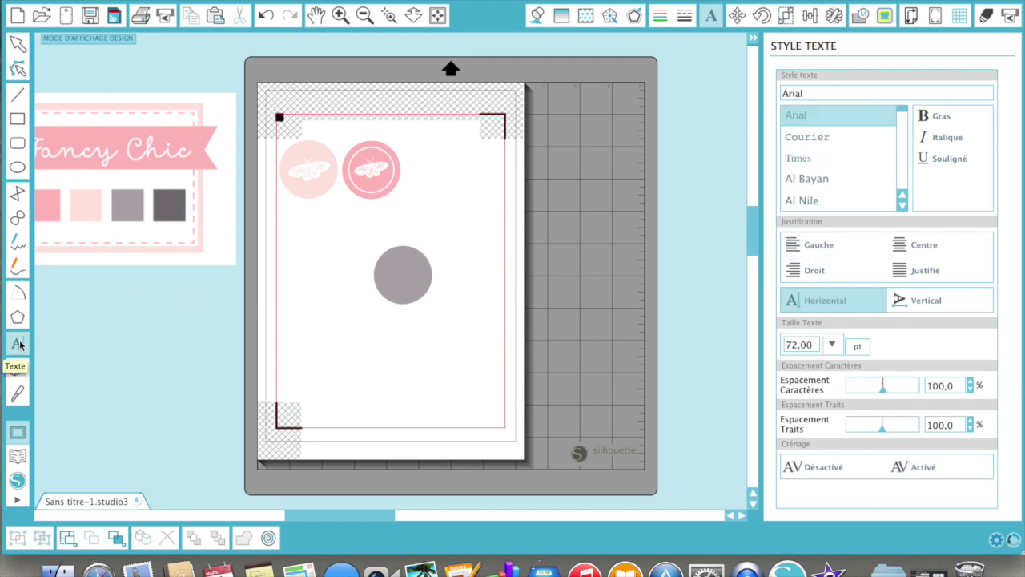
{"action": "left_click", "coordinate": [336, 357]}
{"action": "type", "text": "azertyu"}
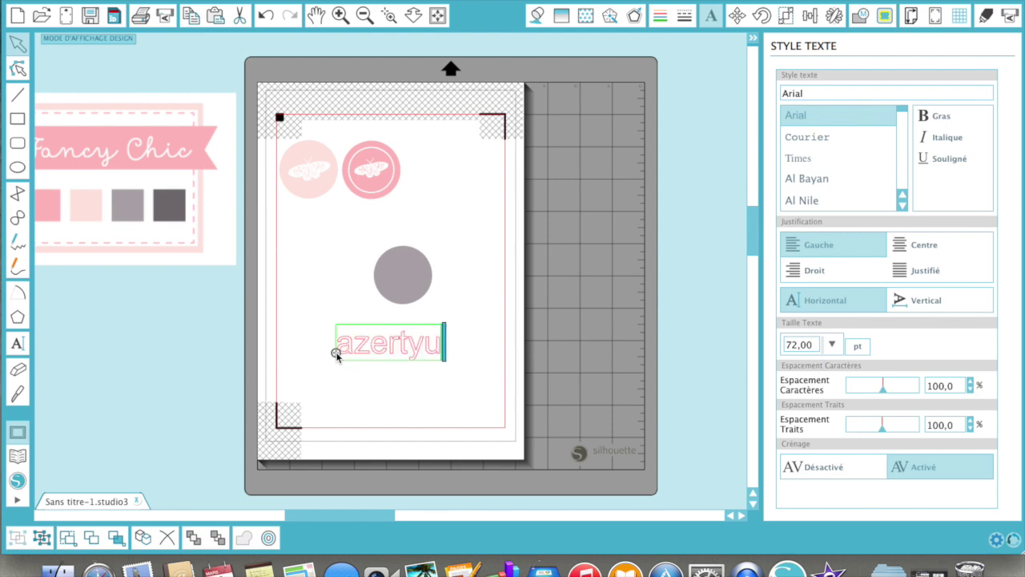
{"action": "type", "text": "iop"}
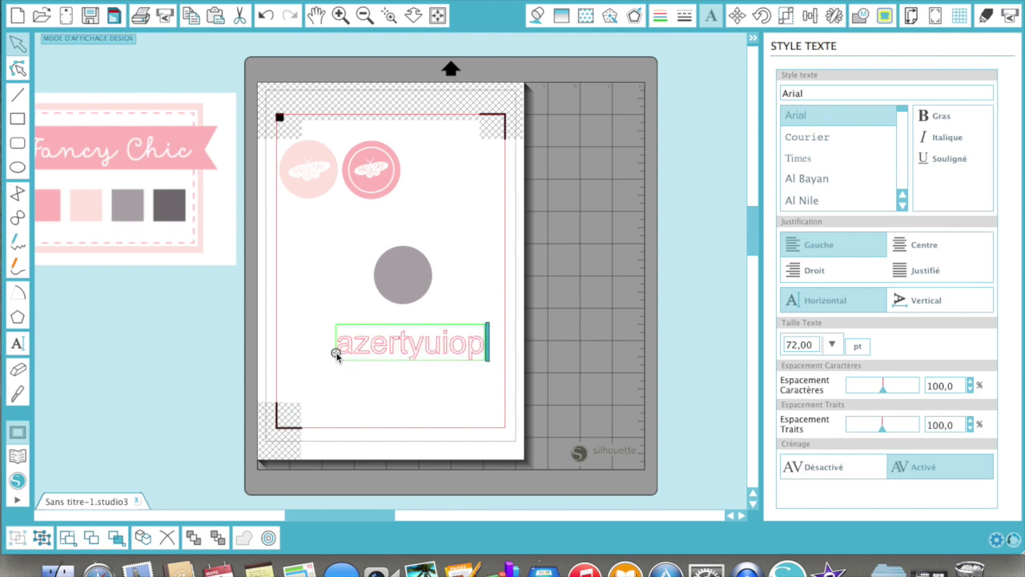
{"action": "type", "text": "qsdfg"}
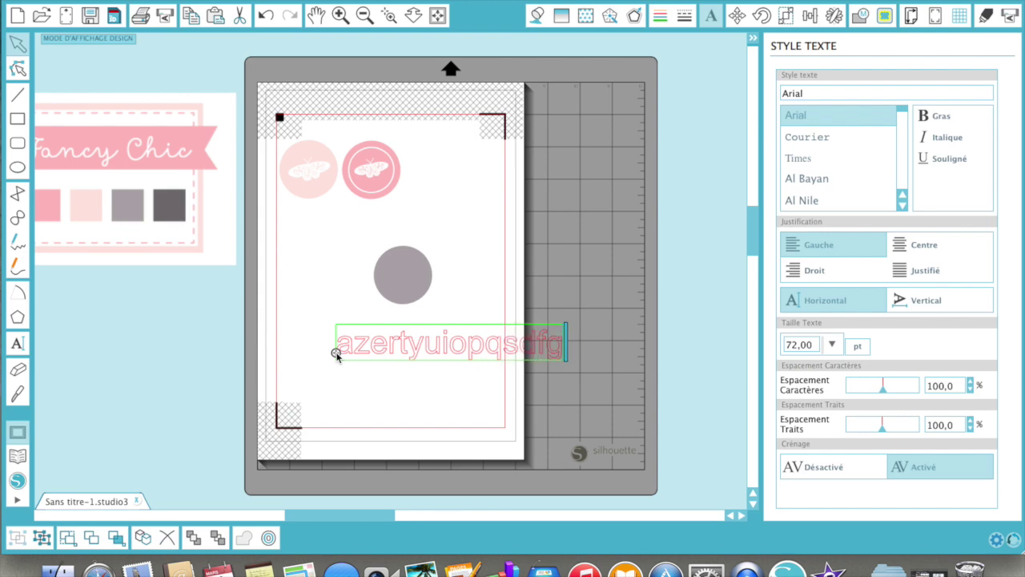
{"action": "type", "text": "hj"}
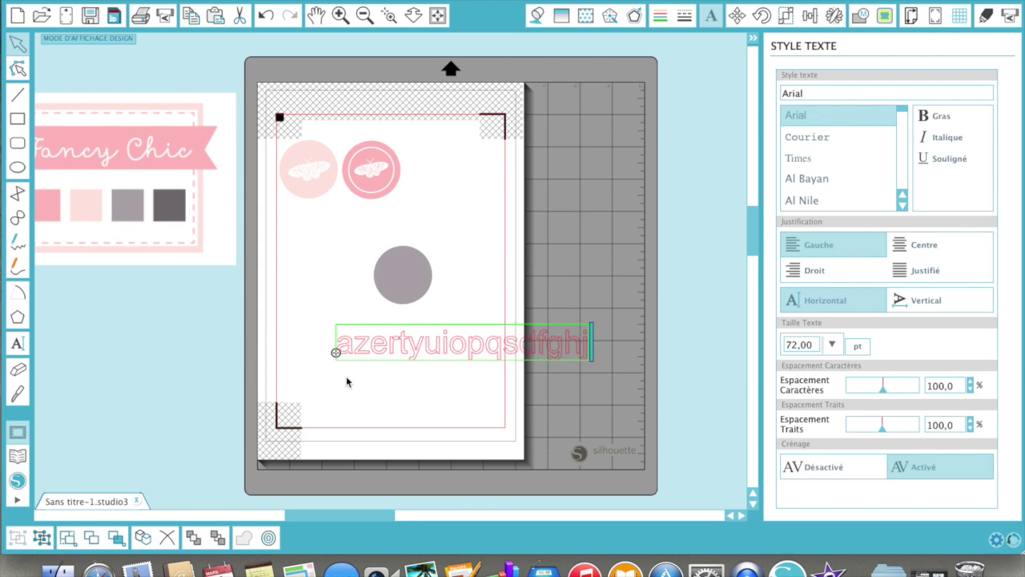
{"action": "key", "text": "super+d"}
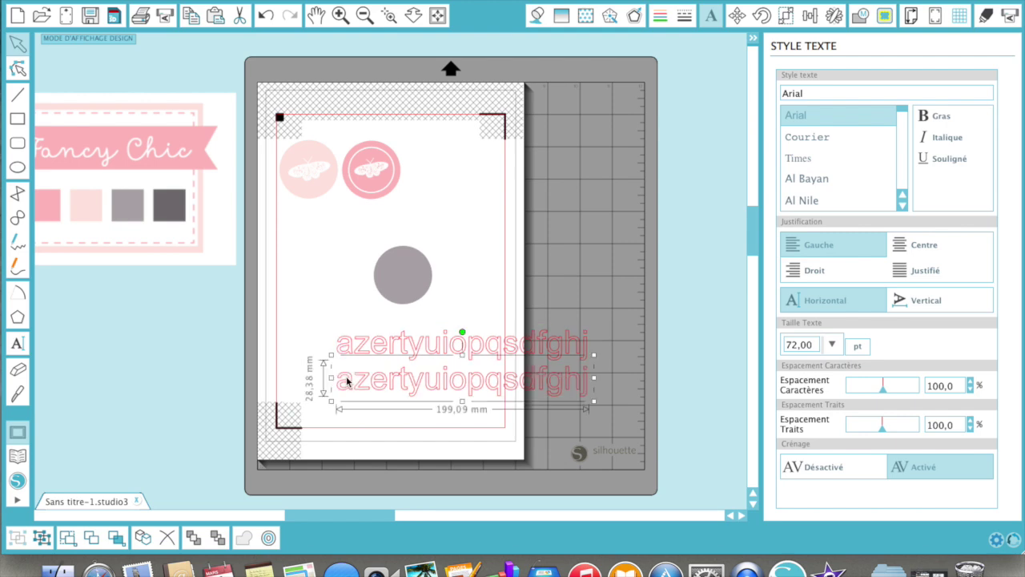
Step: Set the duplicated sample text's font to rosegarden to compare its symbols with the letters above
{"action": "double_click", "coordinate": [810, 92]}
{"action": "key", "text": "BackSpace"}
{"action": "type", "text": "ro"}
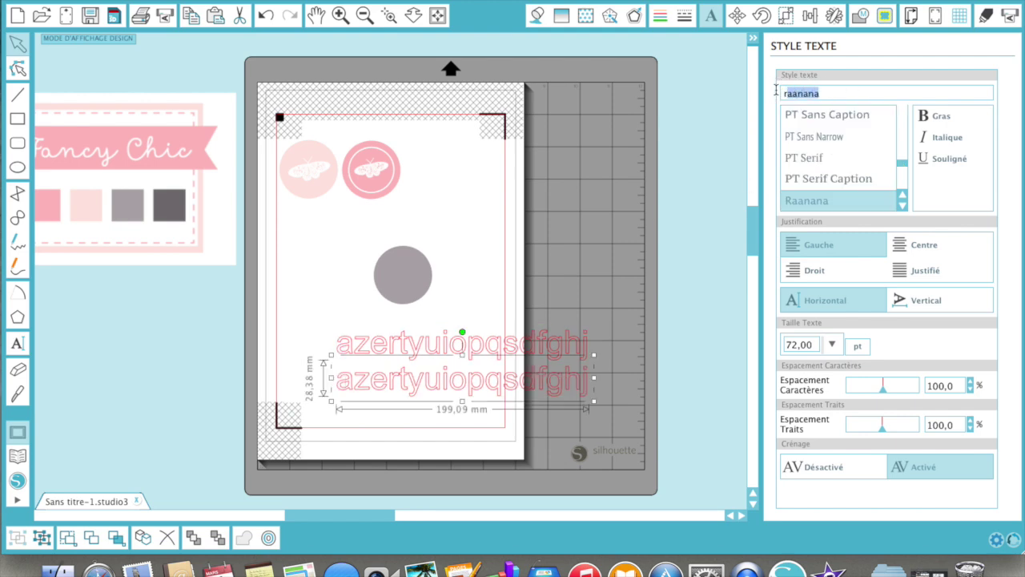
{"action": "type", "text": "segarden"}
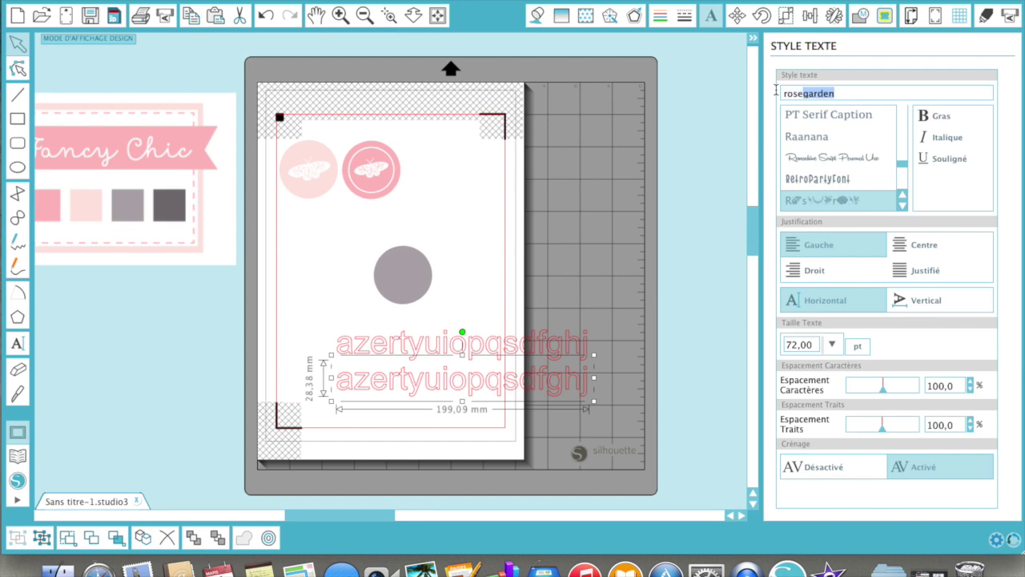
{"action": "key", "text": "Return"}
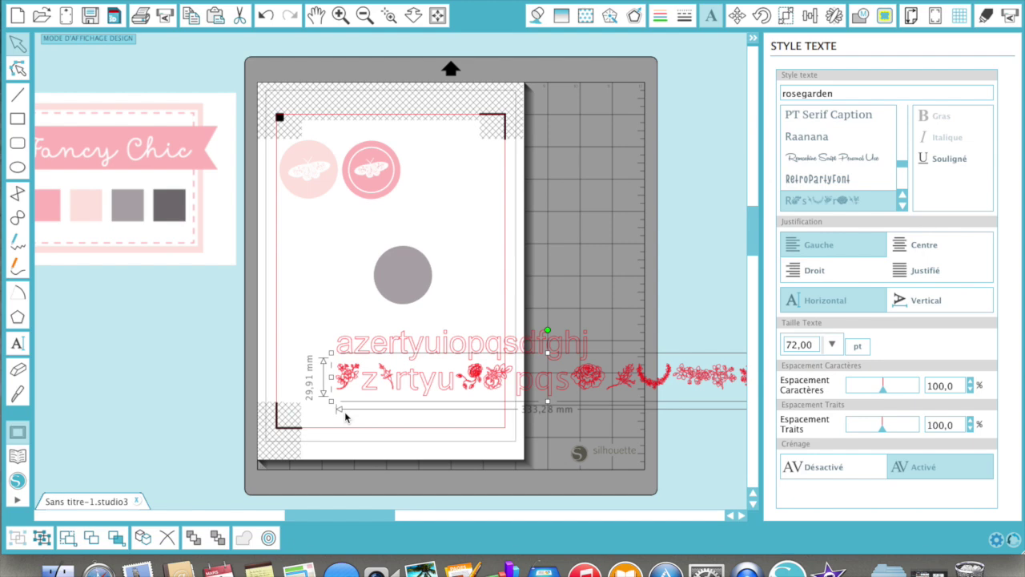
Step: Delete the rosegarden copy and the original Arial sample text from the page
{"action": "key", "text": "Delete"}
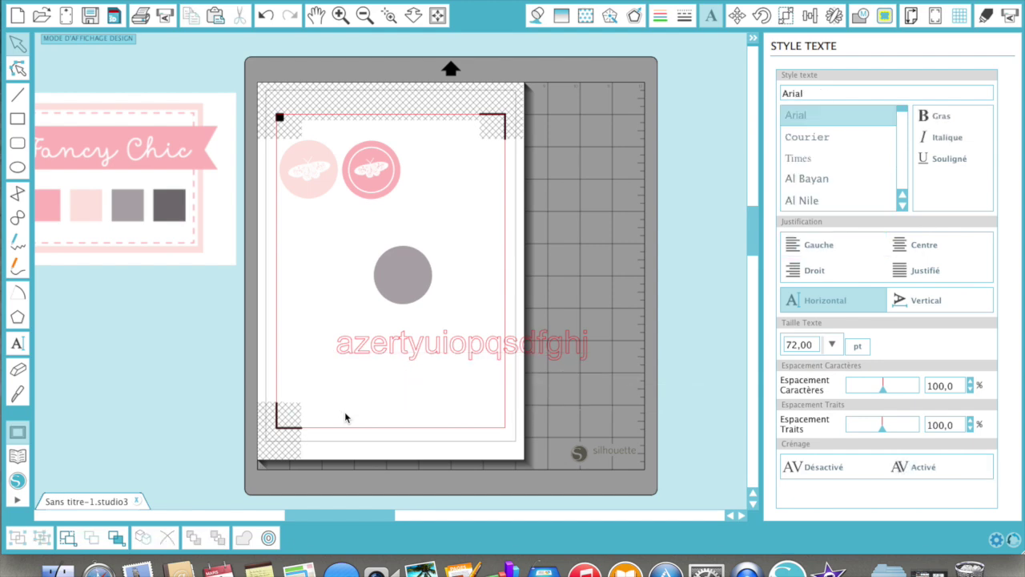
{"action": "left_click", "coordinate": [370, 352]}
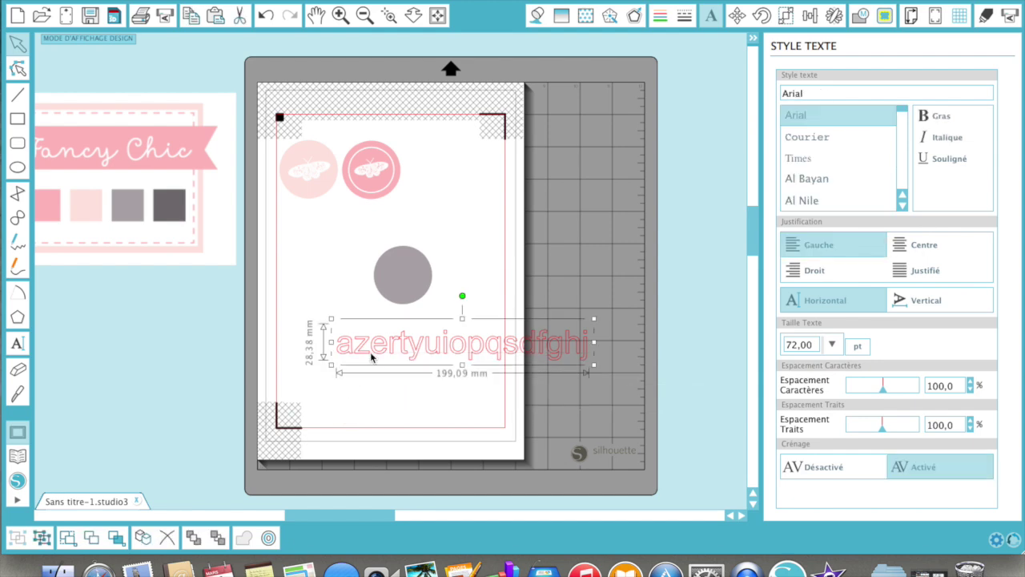
{"action": "key", "text": "Delete"}
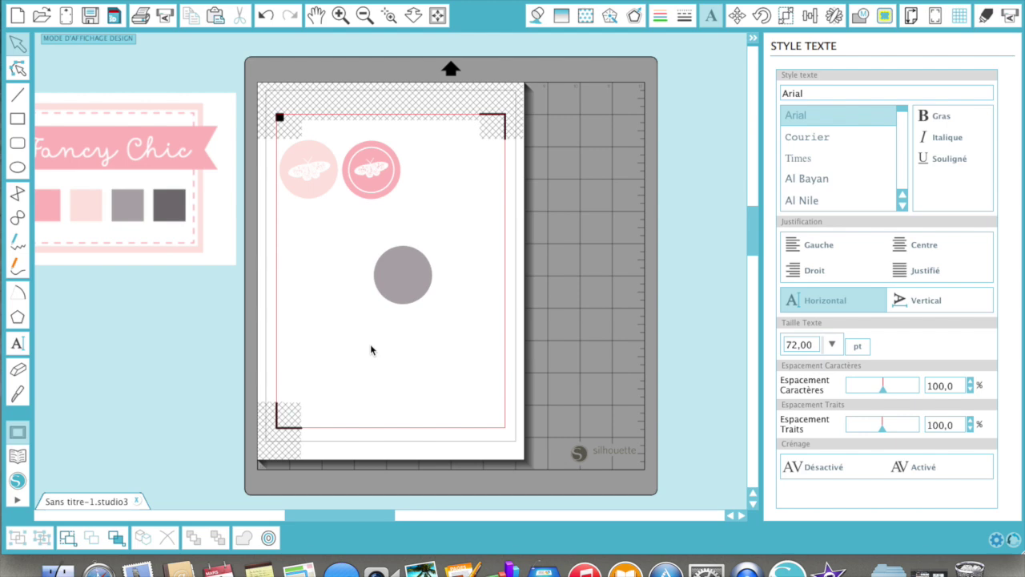
Step: Add the letter a as a text object on the grey circle
{"action": "left_click", "coordinate": [17, 344]}
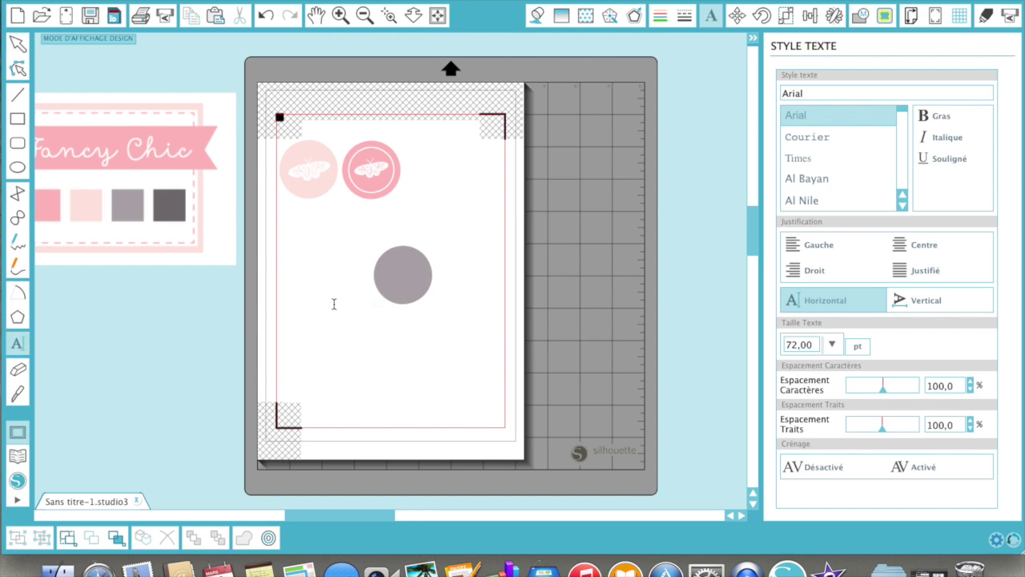
{"action": "left_click", "coordinate": [392, 277]}
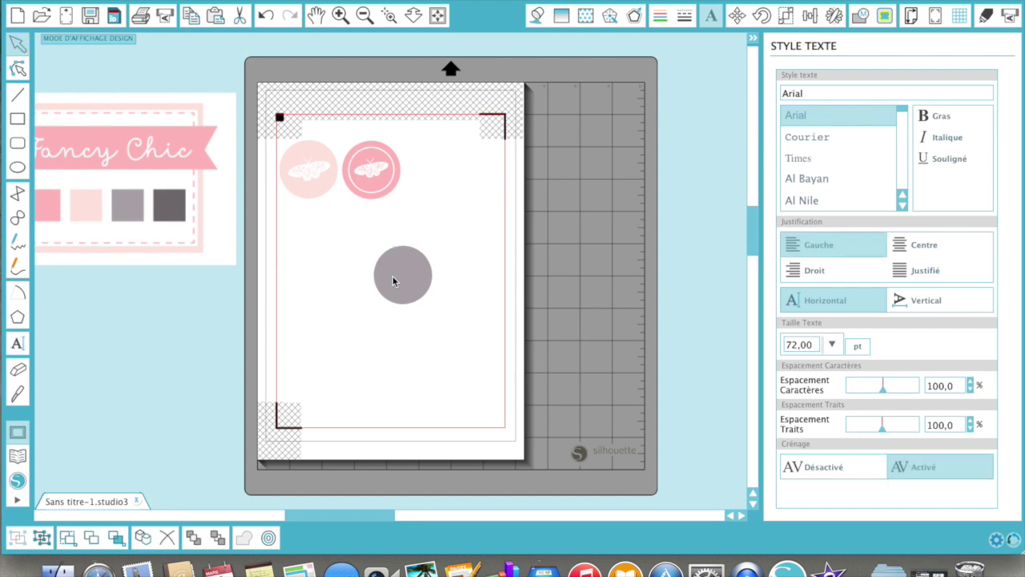
{"action": "type", "text": "a"}
{"action": "left_click", "coordinate": [419, 332]}
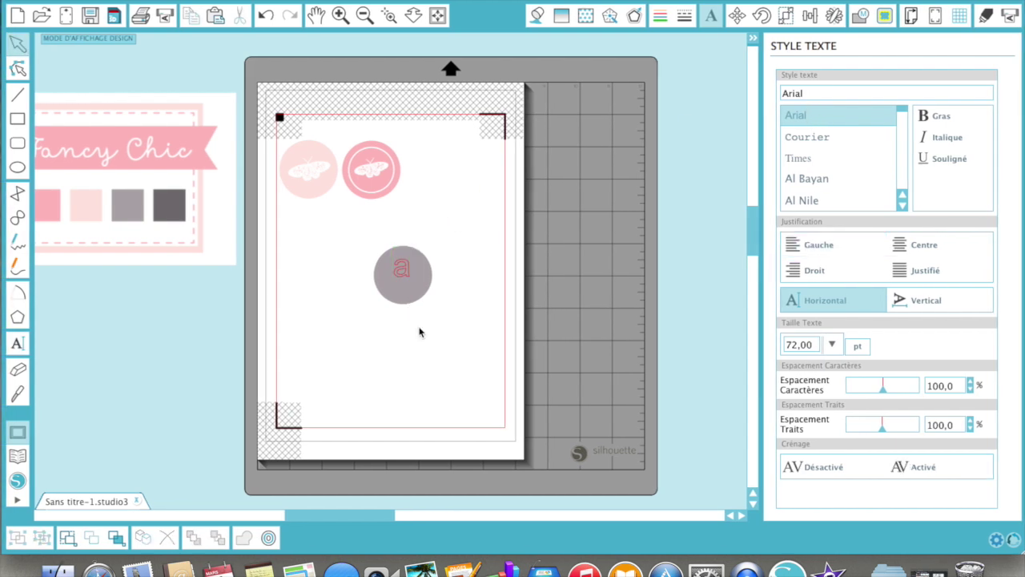
Step: Set the letter's font to rosegarden and enlarge the resulting flower to about 24 by 32 mm, centred on the grey circle
{"action": "left_click", "coordinate": [405, 272]}
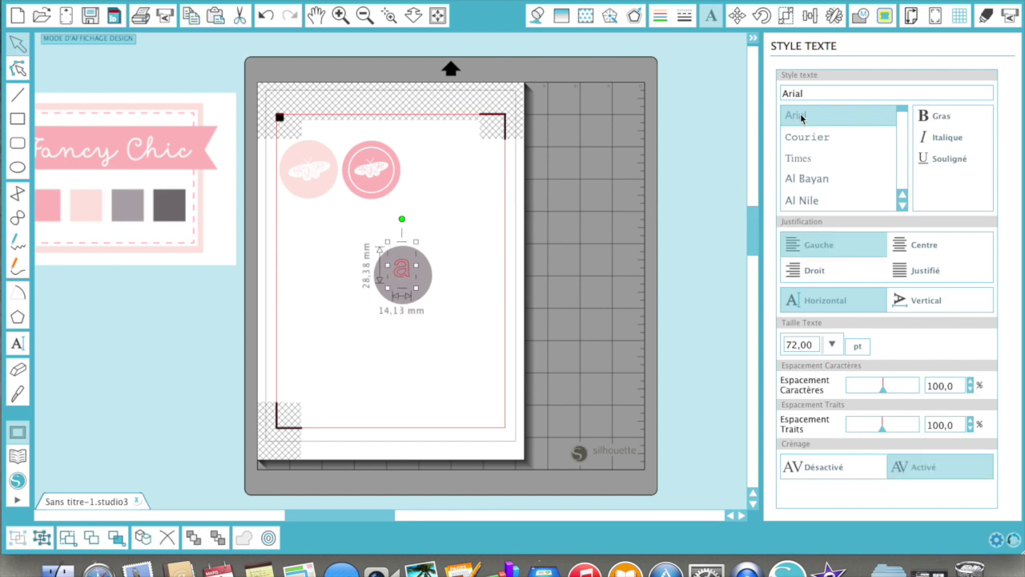
{"action": "left_click_drag", "start_coordinate": [810, 93], "coordinate": [745, 98]}
{"action": "type", "text": "rosegarden"}
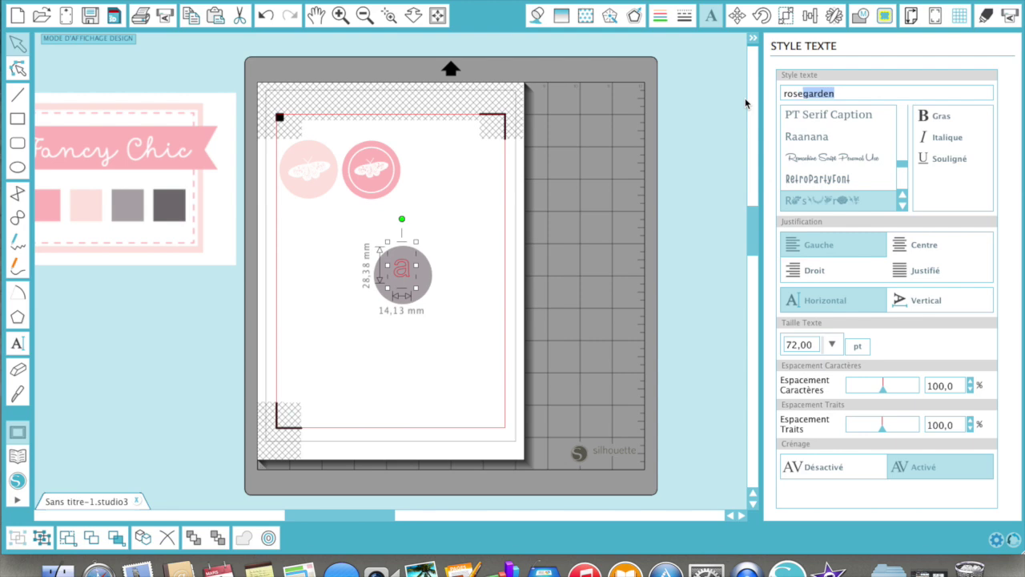
{"action": "key", "text": "Return"}
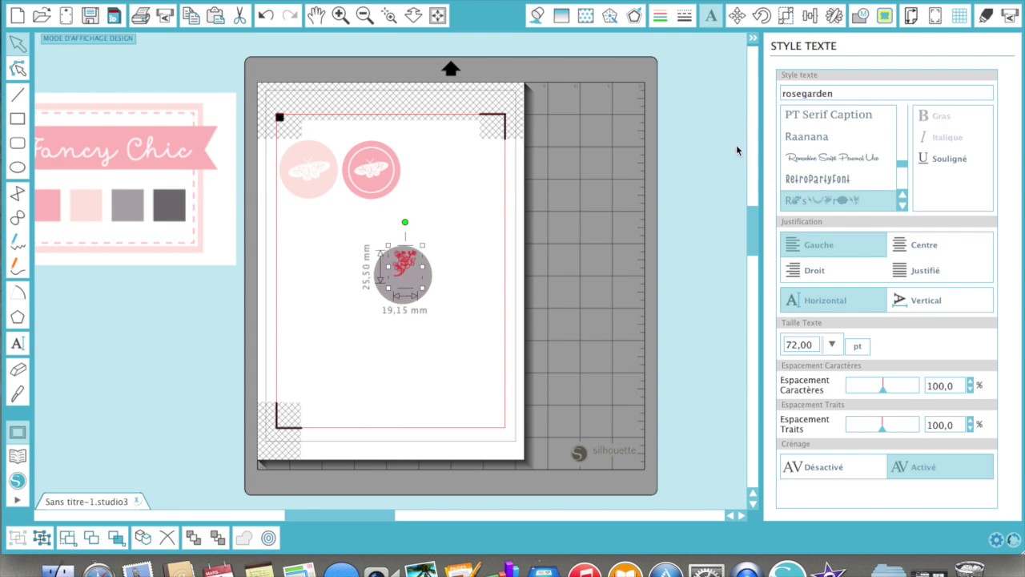
{"action": "left_click_drag", "start_coordinate": [423, 288], "coordinate": [402, 278]}
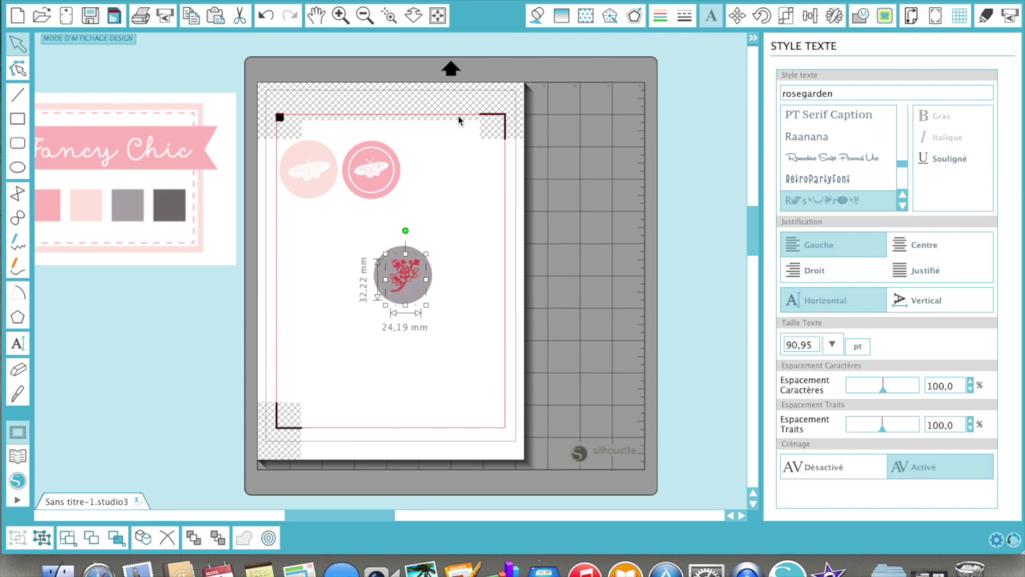
Step: Give the flower on the grey circle a white fill and white line colour
{"action": "left_click", "coordinate": [538, 15]}
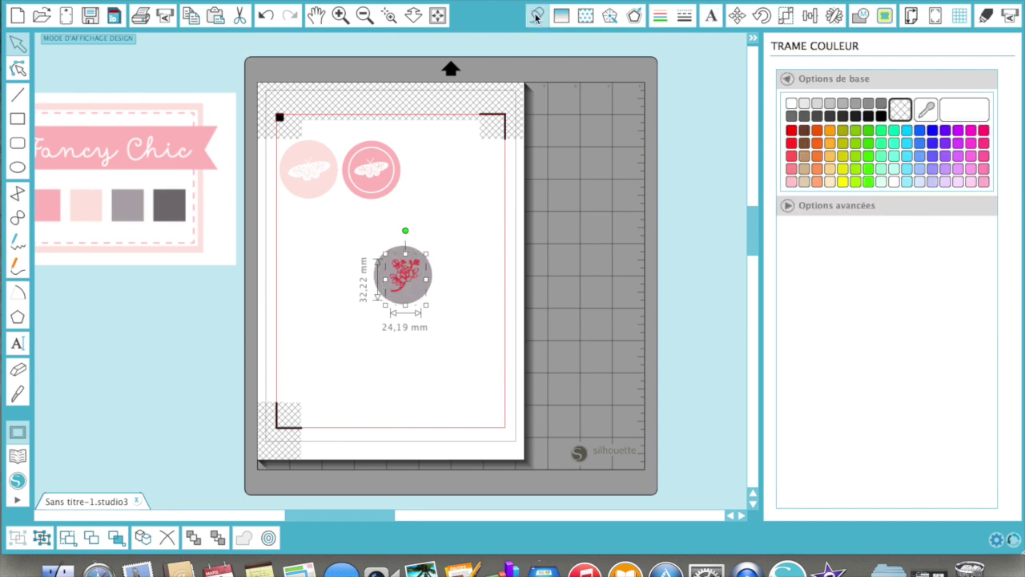
{"action": "left_click", "coordinate": [791, 104]}
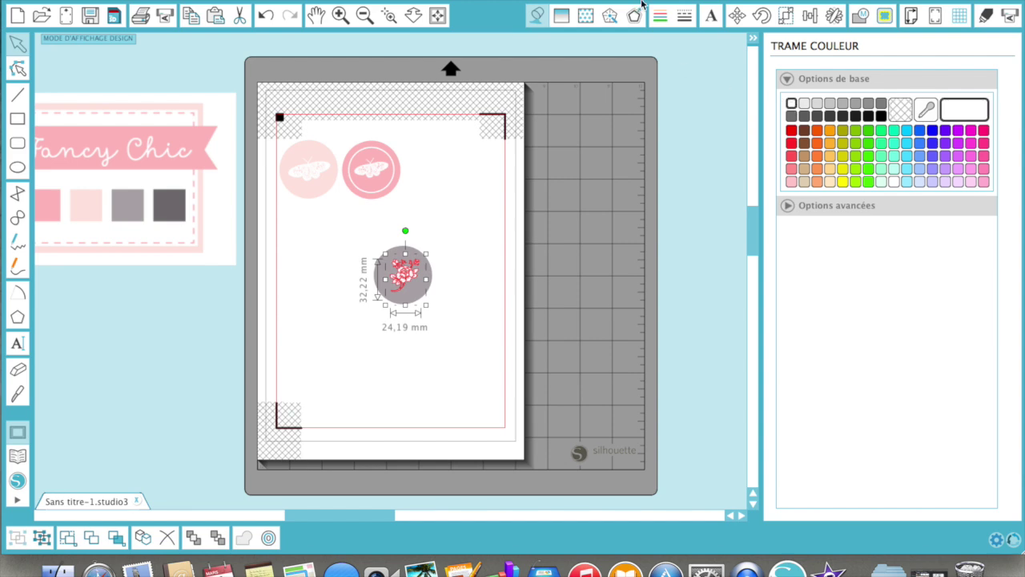
{"action": "left_click", "coordinate": [659, 21]}
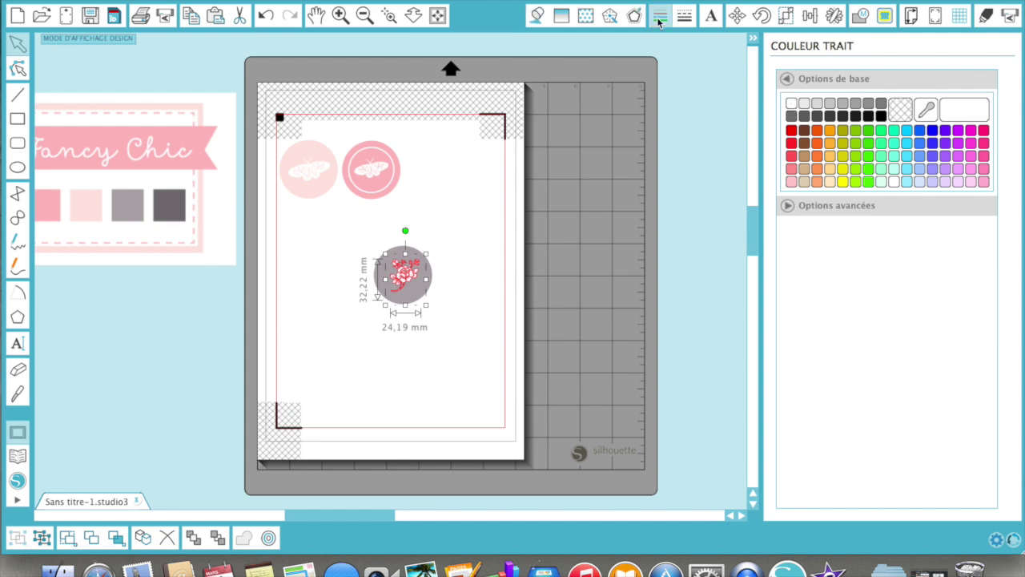
{"action": "left_click", "coordinate": [791, 104]}
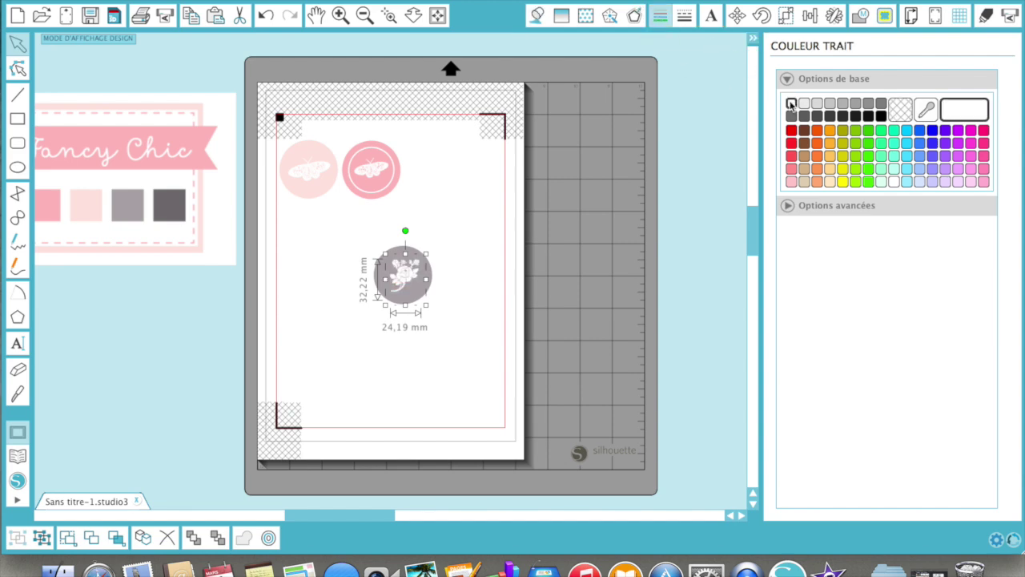
Step: Set the flower's cut style to Aucune Découpe in the cut settings
{"action": "left_click", "coordinate": [986, 15]}
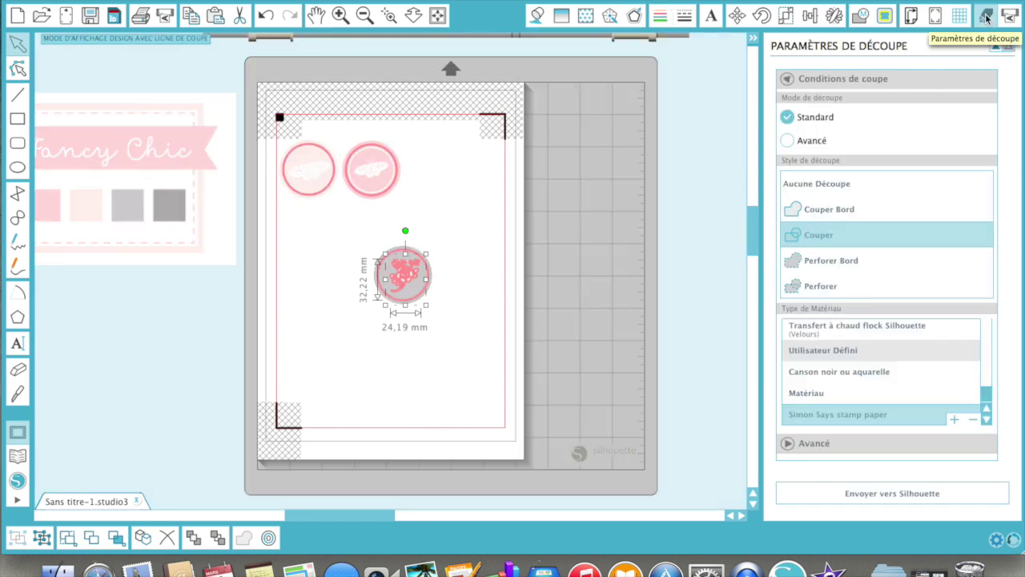
{"action": "left_click", "coordinate": [829, 186]}
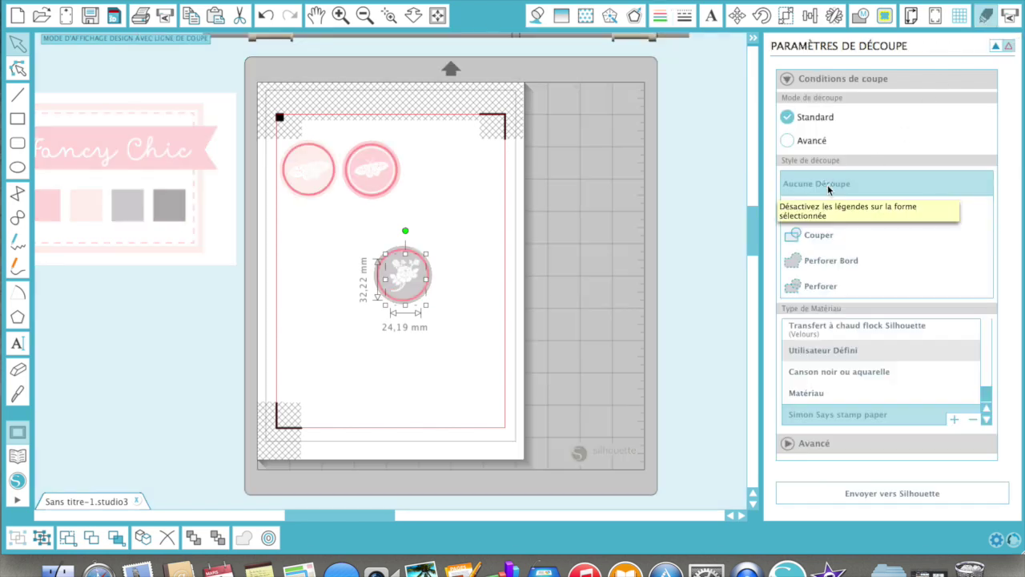
{"action": "left_click", "coordinate": [491, 356]}
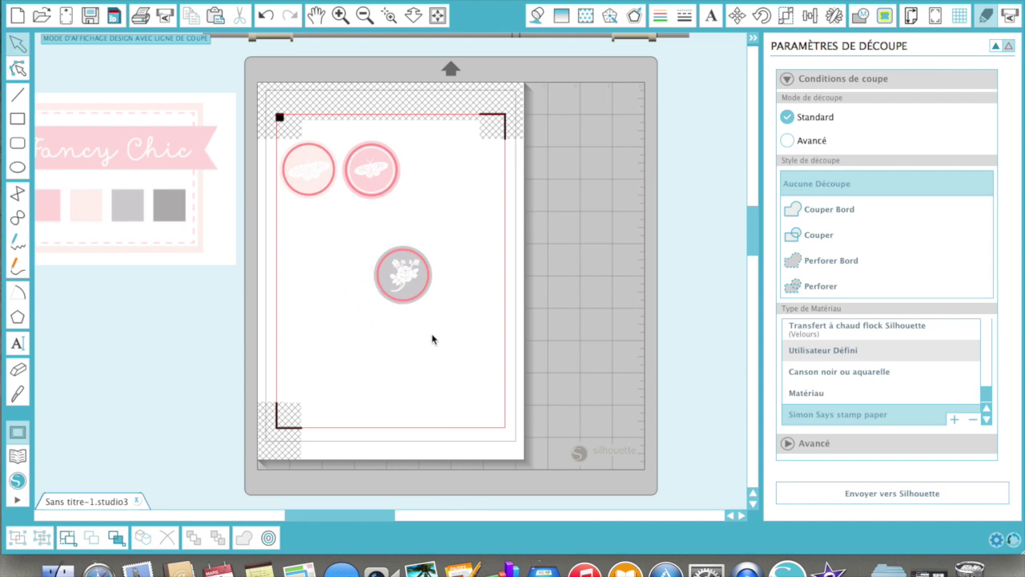
Step: Enlarge the white flower slightly to about 25 by 34 mm and nudge it to stay centred on the grey circle
{"action": "left_click", "coordinate": [405, 284]}
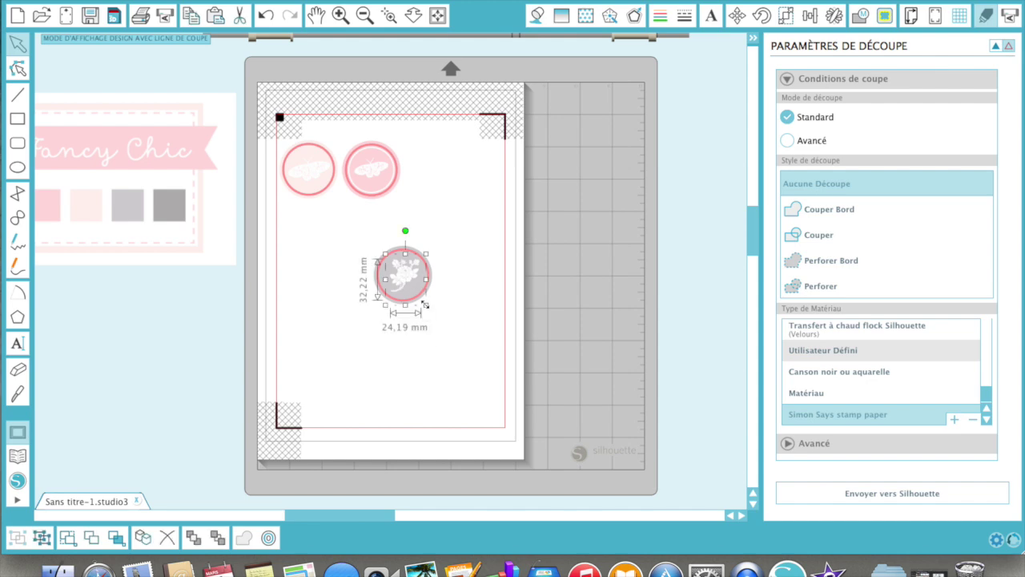
{"action": "left_click_drag", "start_coordinate": [425, 304], "coordinate": [426, 306]}
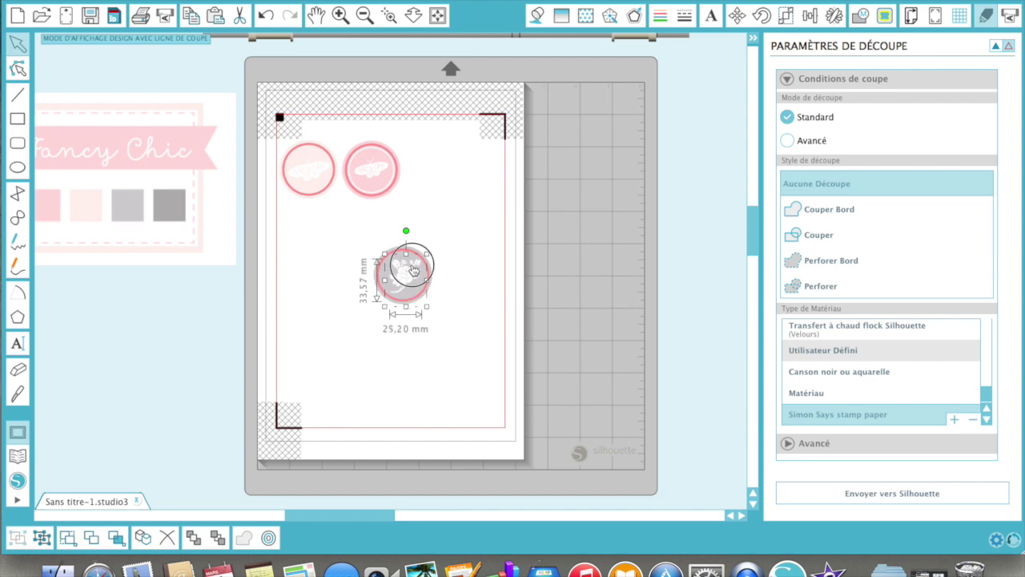
{"action": "left_click_drag", "start_coordinate": [412, 271], "coordinate": [411, 270]}
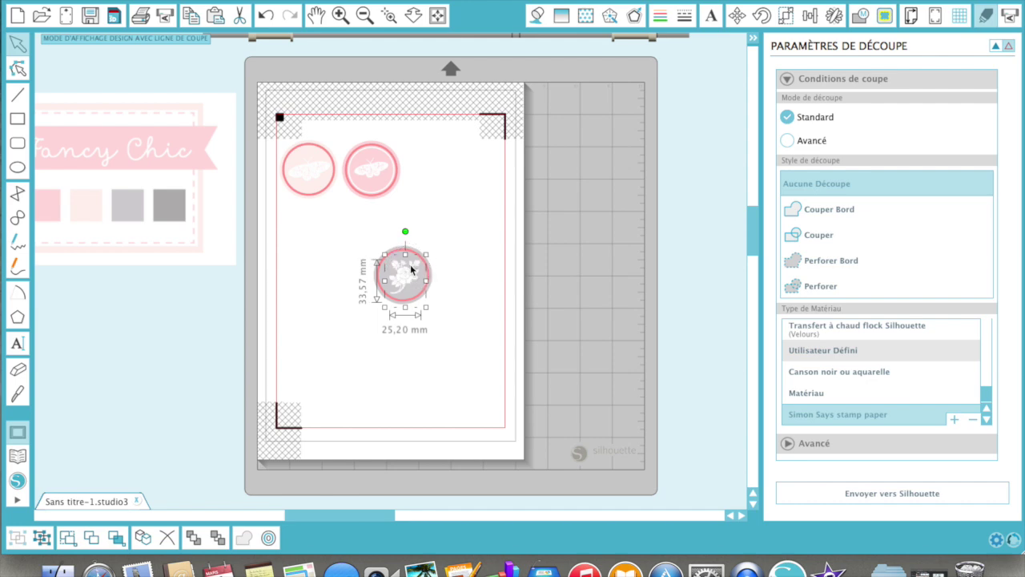
{"action": "left_click", "coordinate": [445, 257]}
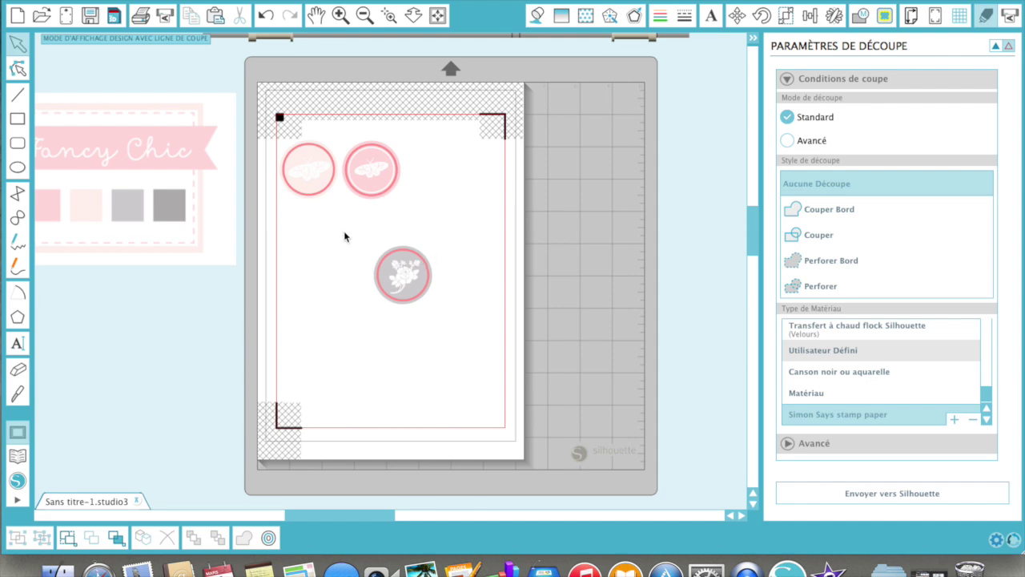
Step: Hide the cut-line display and turn the white flower on the grey circle into a compound path
{"action": "left_click", "coordinate": [996, 47]}
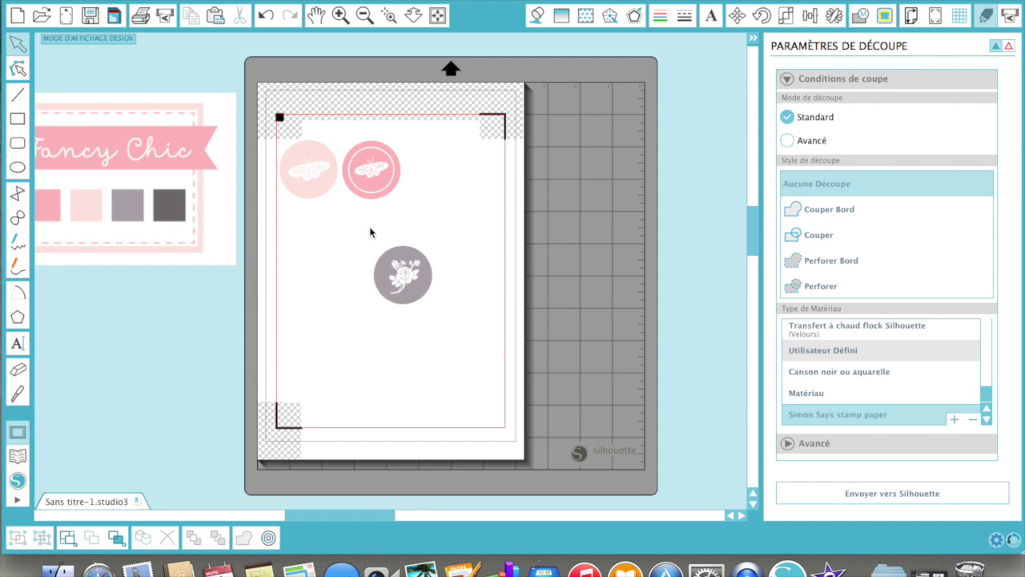
{"action": "left_click", "coordinate": [404, 278]}
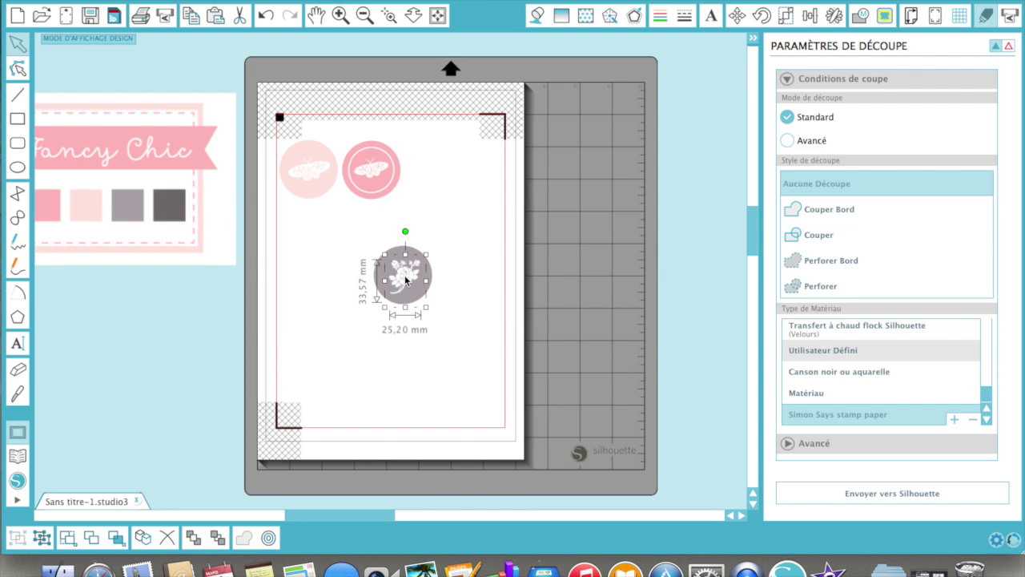
{"action": "right_click", "coordinate": [406, 280]}
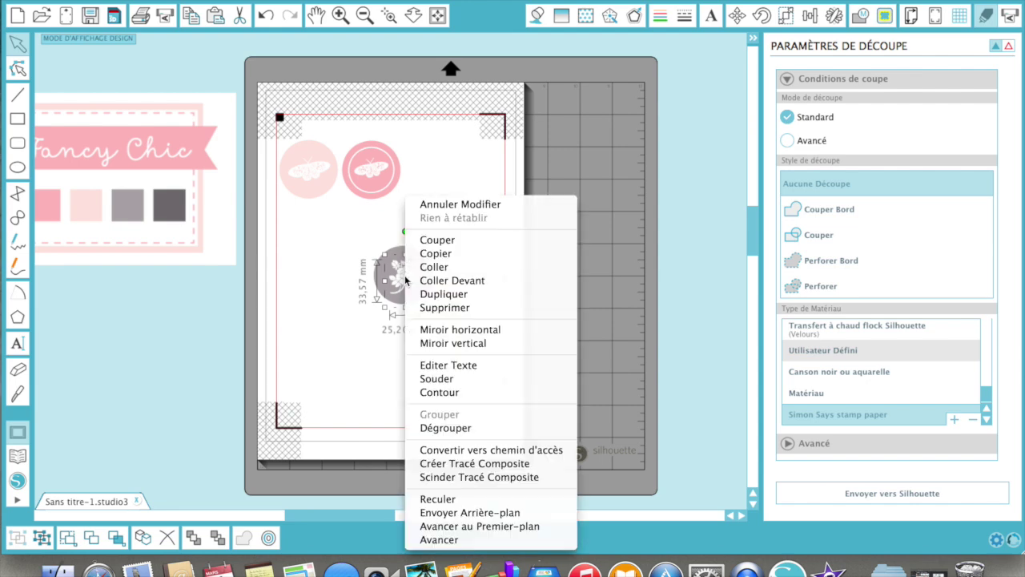
{"action": "left_click", "coordinate": [431, 470]}
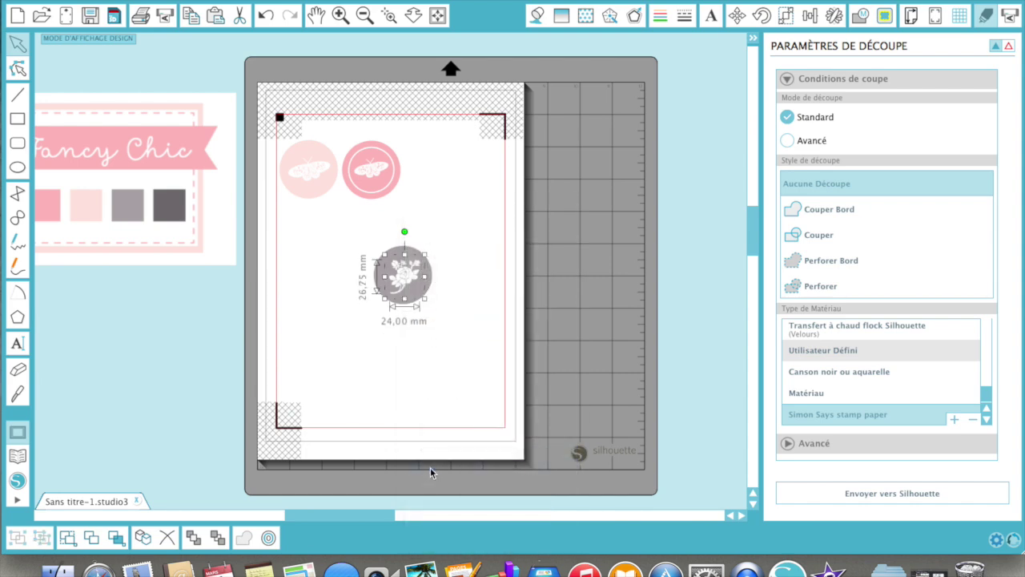
{"action": "left_click", "coordinate": [459, 415]}
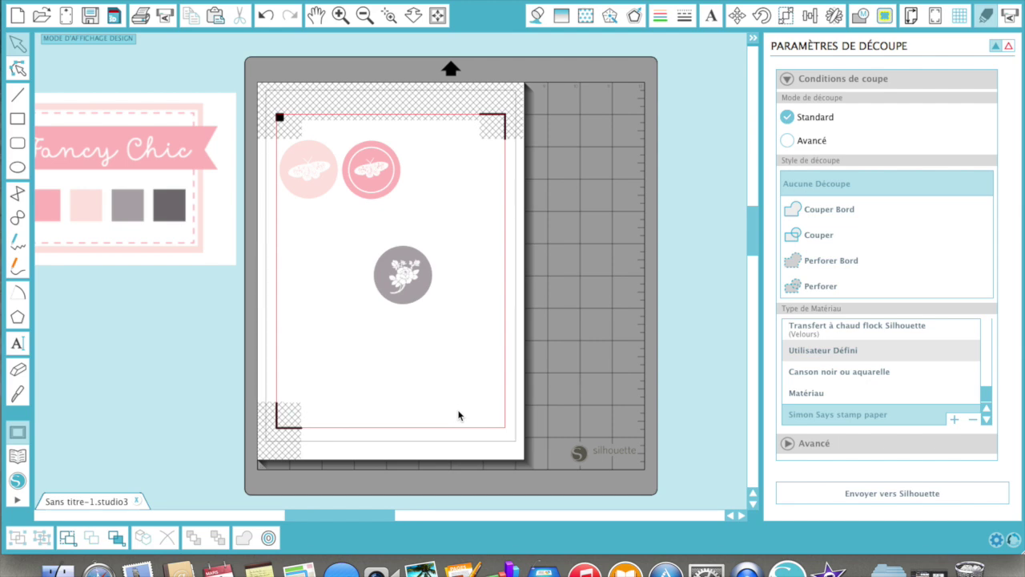
Step: Group the white flower with its grey circle and move the label to the lower left of the print area
{"action": "left_click_drag", "start_coordinate": [347, 216], "coordinate": [473, 388]}
{"action": "key", "text": "super+g"}
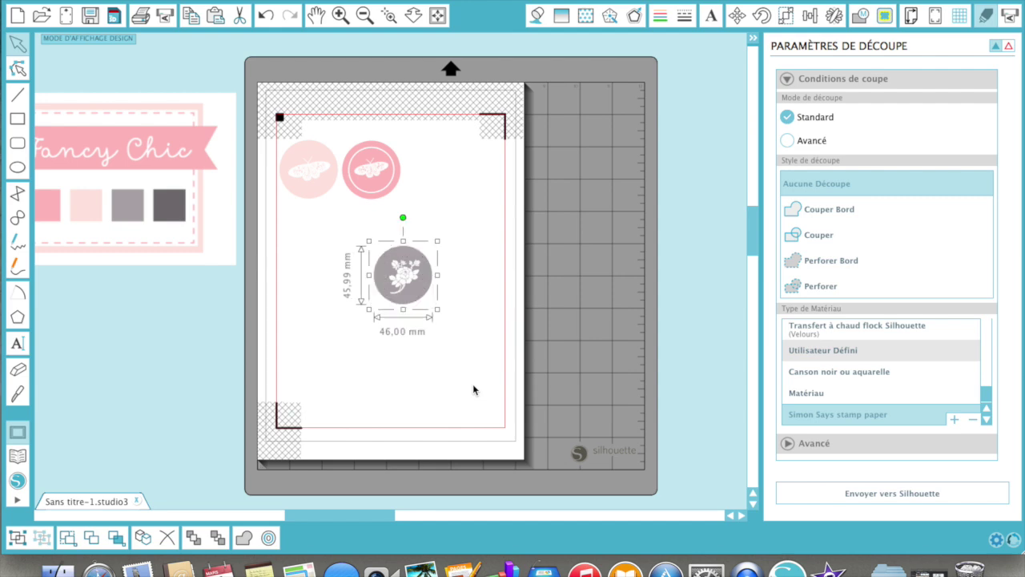
{"action": "left_click_drag", "start_coordinate": [399, 277], "coordinate": [304, 376]}
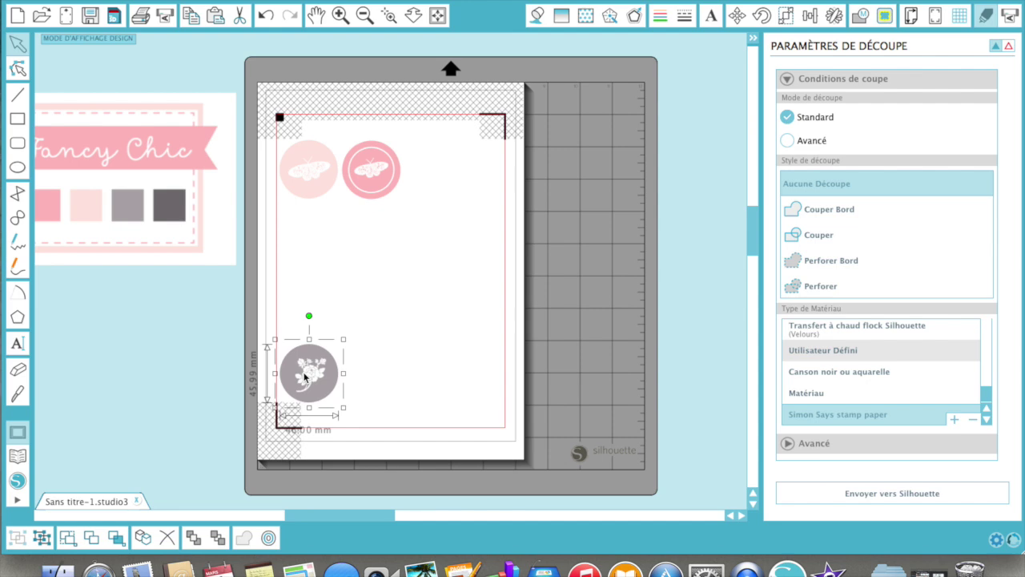
Step: Duplicate the grey flower label to the right to make a row of four
{"action": "key", "text": "super+d"}
{"action": "key", "text": "super+d"}
{"action": "key", "text": "super+d"}
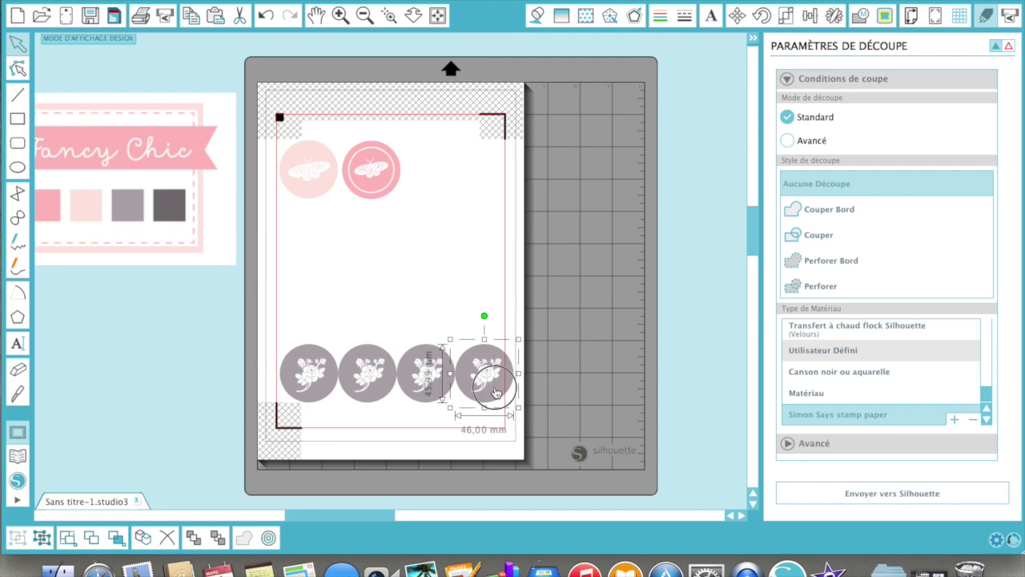
{"action": "key", "text": "Delete"}
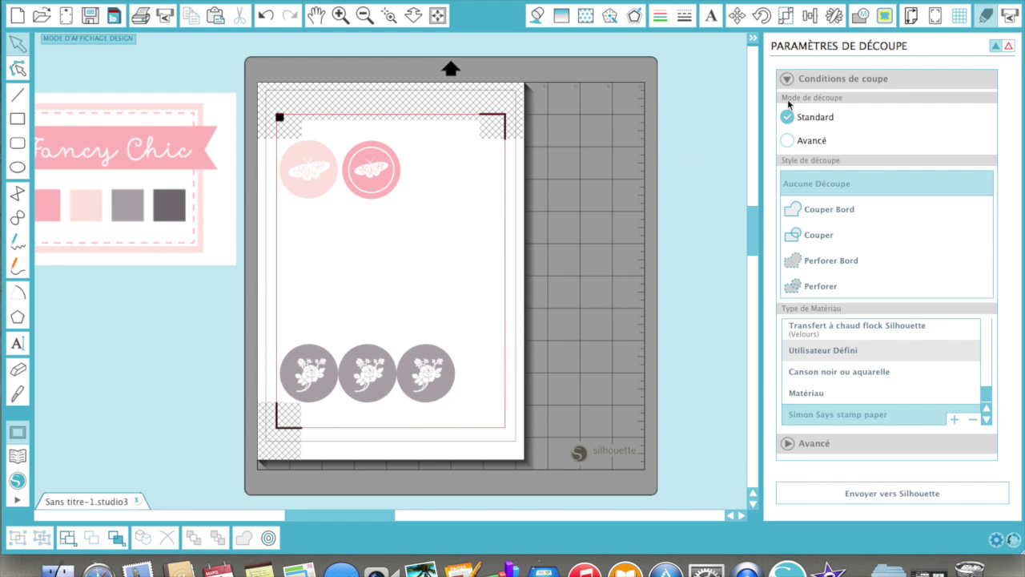
{"action": "left_click", "coordinate": [443, 380]}
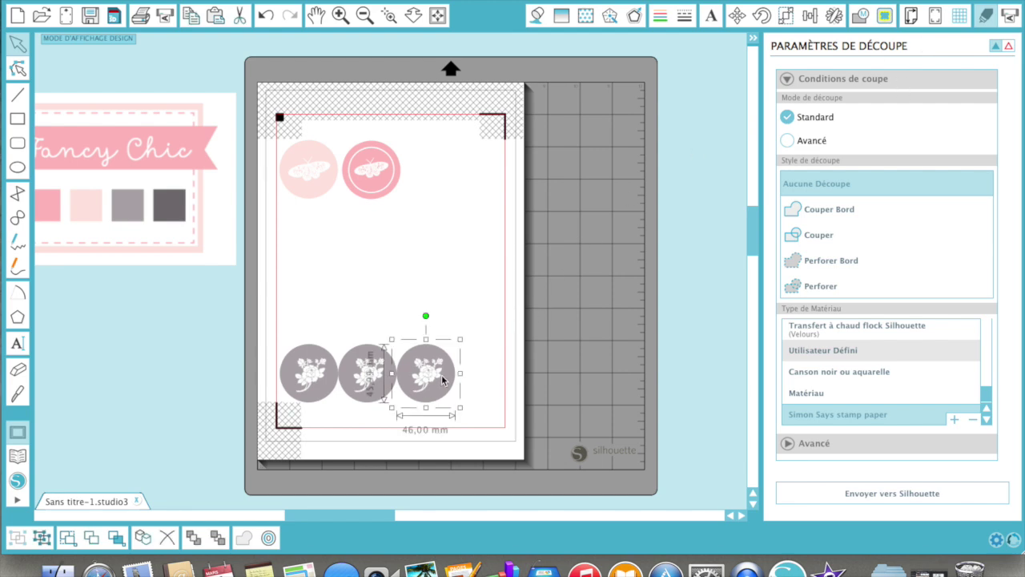
{"action": "key", "text": "super+d"}
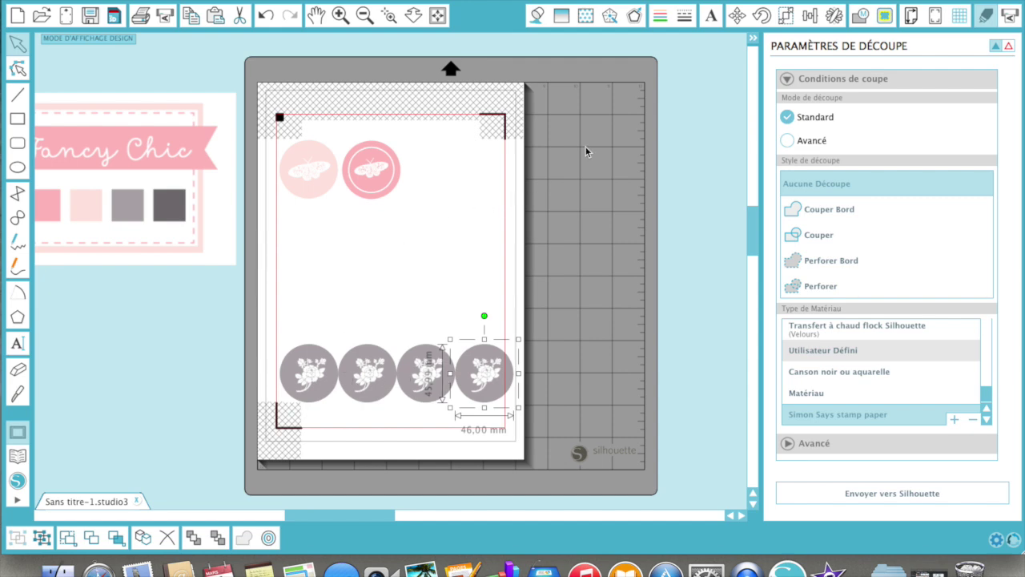
Step: Reduce the right margin of the registration marks to 12.5 mm
{"action": "left_click", "coordinate": [935, 15]}
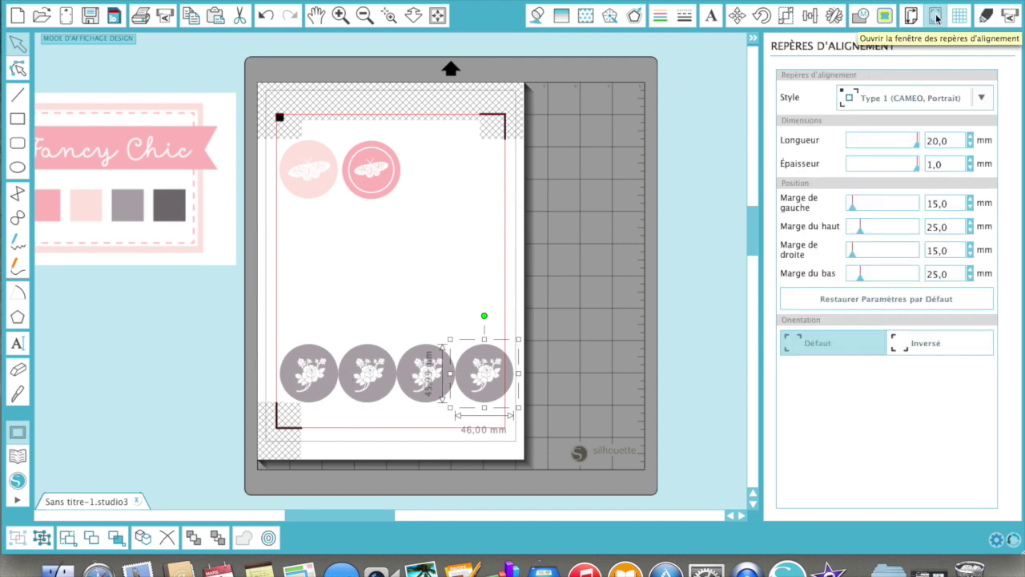
{"action": "left_click", "coordinate": [970, 254]}
{"action": "left_click", "coordinate": [970, 253]}
{"action": "left_click", "coordinate": [970, 254]}
{"action": "left_click", "coordinate": [970, 254]}
{"action": "left_click", "coordinate": [970, 254]}
{"action": "left_click", "coordinate": [970, 254]}
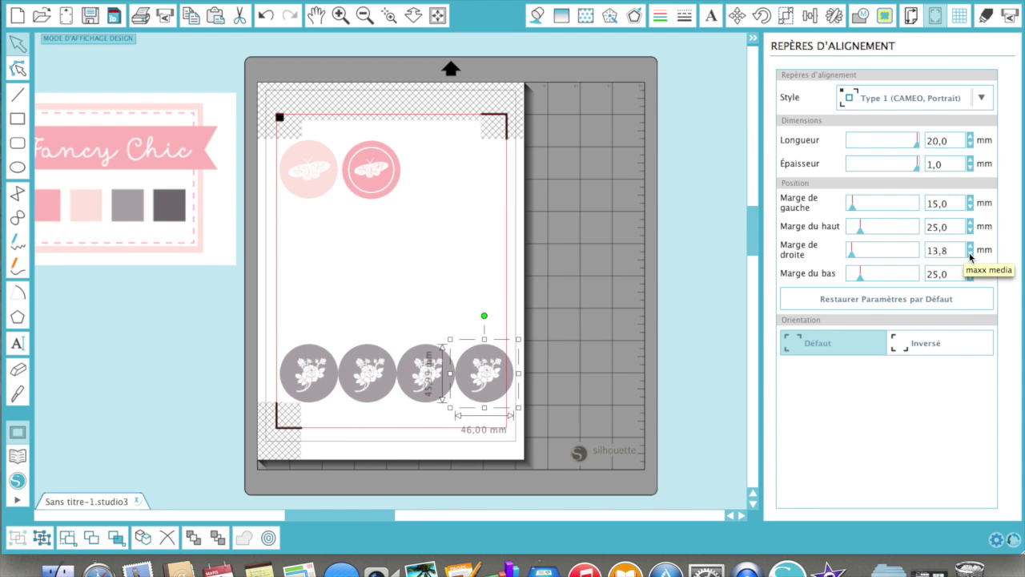
{"action": "left_click", "coordinate": [970, 254]}
{"action": "left_click", "coordinate": [970, 253]}
{"action": "left_click", "coordinate": [970, 253]}
{"action": "left_click", "coordinate": [970, 254]}
{"action": "left_click", "coordinate": [970, 254]}
{"action": "left_click", "coordinate": [970, 254]}
{"action": "left_click", "coordinate": [970, 253]}
{"action": "left_click", "coordinate": [970, 254]}
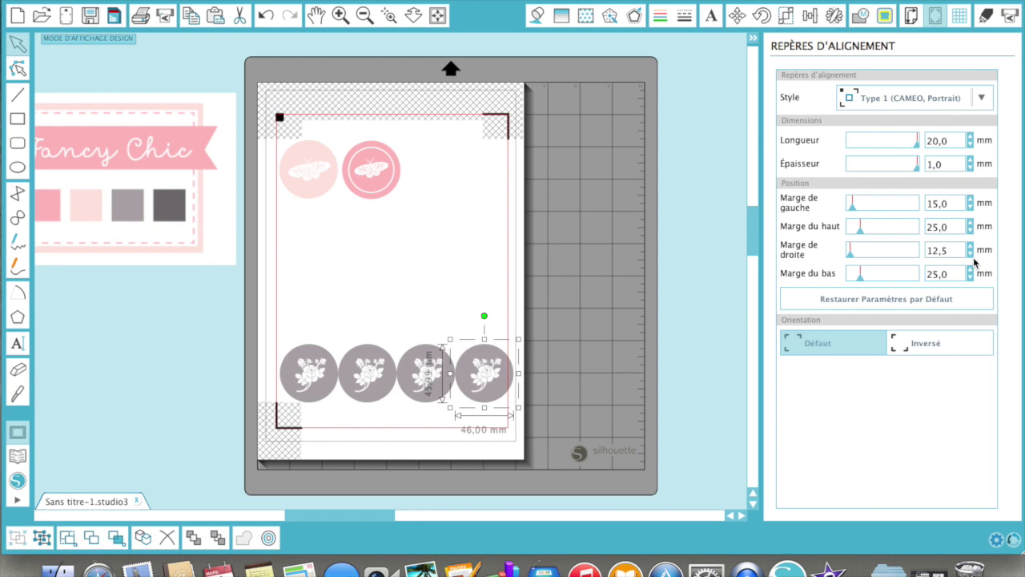
Step: Reduce the left margin of the registration marks to 12.3 mm
{"action": "left_click", "coordinate": [970, 207]}
{"action": "left_click", "coordinate": [970, 207]}
{"action": "left_click", "coordinate": [970, 207]}
{"action": "left_click", "coordinate": [970, 207]}
{"action": "left_click", "coordinate": [970, 206]}
{"action": "left_click", "coordinate": [970, 207]}
{"action": "left_click", "coordinate": [970, 207]}
{"action": "left_click", "coordinate": [970, 206]}
{"action": "left_click", "coordinate": [970, 207]}
{"action": "left_click", "coordinate": [970, 207]}
{"action": "left_click", "coordinate": [970, 207]}
{"action": "left_click", "coordinate": [970, 206]}
{"action": "left_click", "coordinate": [969, 207]}
{"action": "left_click", "coordinate": [970, 207]}
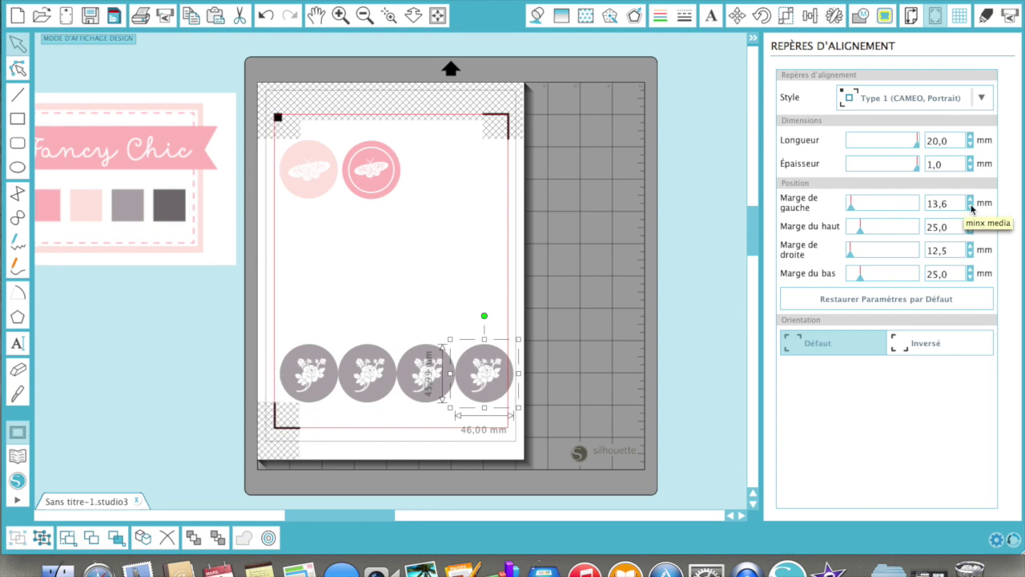
{"action": "left_click", "coordinate": [970, 207]}
{"action": "left_click", "coordinate": [969, 207]}
{"action": "left_click", "coordinate": [970, 207]}
{"action": "left_click", "coordinate": [970, 206]}
{"action": "left_click", "coordinate": [970, 206]}
{"action": "left_click", "coordinate": [970, 207]}
{"action": "left_click", "coordinate": [970, 207]}
{"action": "left_click", "coordinate": [970, 207]}
{"action": "left_click", "coordinate": [970, 207]}
{"action": "left_click", "coordinate": [970, 206]}
{"action": "left_click", "coordinate": [970, 206]}
{"action": "left_click", "coordinate": [970, 206]}
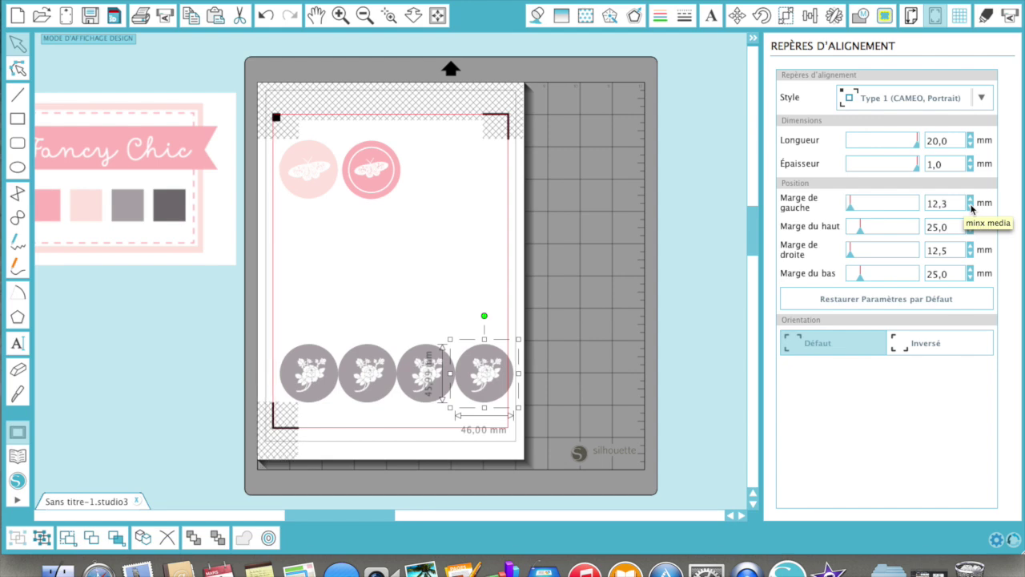
Step: Shift all four grey flower labels together slightly left and up so the row fits inside the red cutting border
{"action": "left_click", "coordinate": [327, 368]}
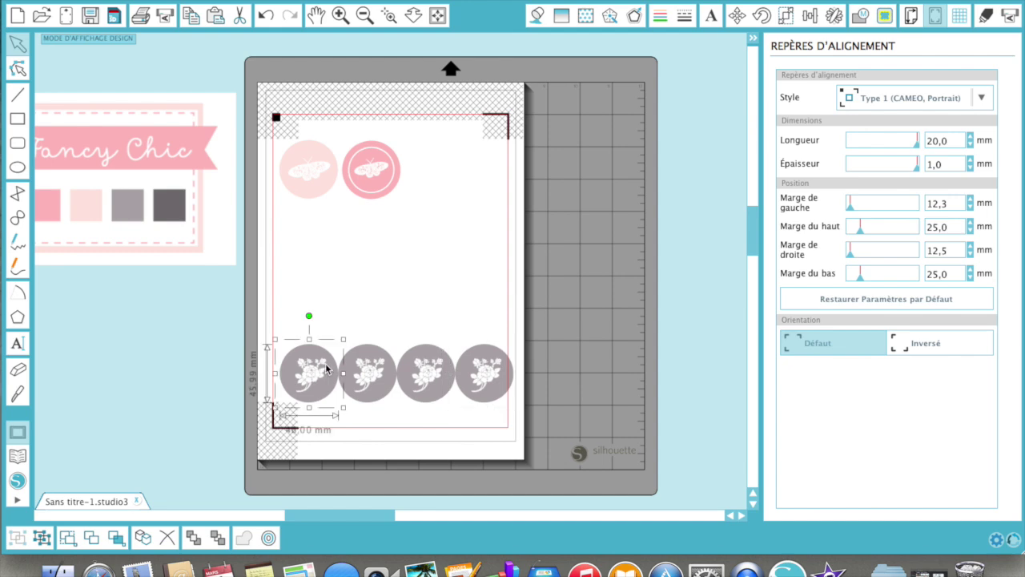
{"action": "left_click", "coordinate": [370, 370], "text": "shift"}
{"action": "left_click", "coordinate": [431, 367], "text": "shift"}
{"action": "left_click", "coordinate": [475, 374], "text": "shift"}
{"action": "left_click_drag", "start_coordinate": [475, 374], "coordinate": [471, 373]}
{"action": "left_click", "coordinate": [453, 271]}
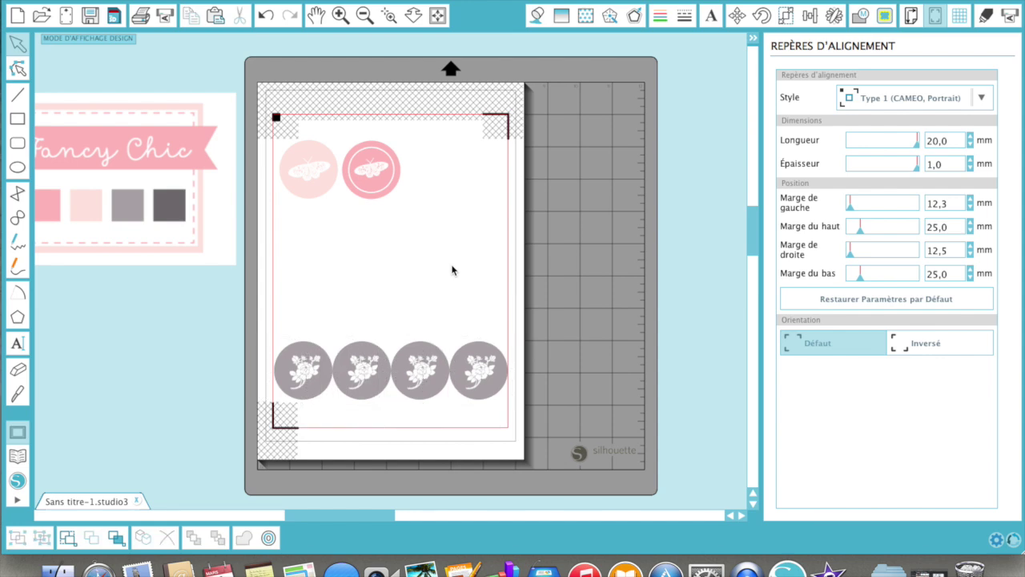
Step: Place the darker pink butterfly label directly above the first grey label and duplicate it three times to the right
{"action": "left_click_drag", "start_coordinate": [343, 136], "coordinate": [408, 211]}
{"action": "left_click_drag", "start_coordinate": [374, 167], "coordinate": [306, 310]}
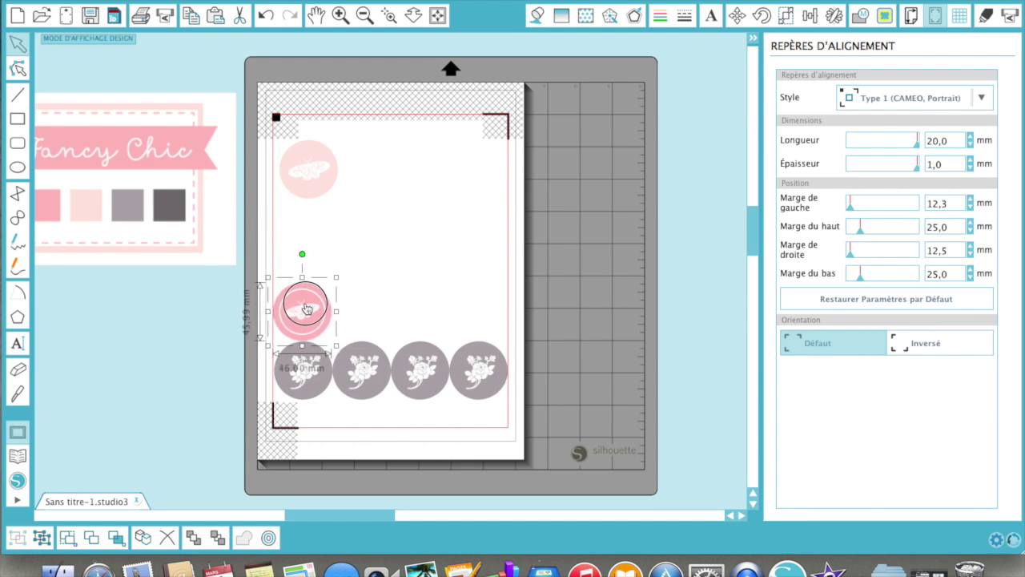
{"action": "left_click_drag", "start_coordinate": [307, 309], "coordinate": [306, 306]}
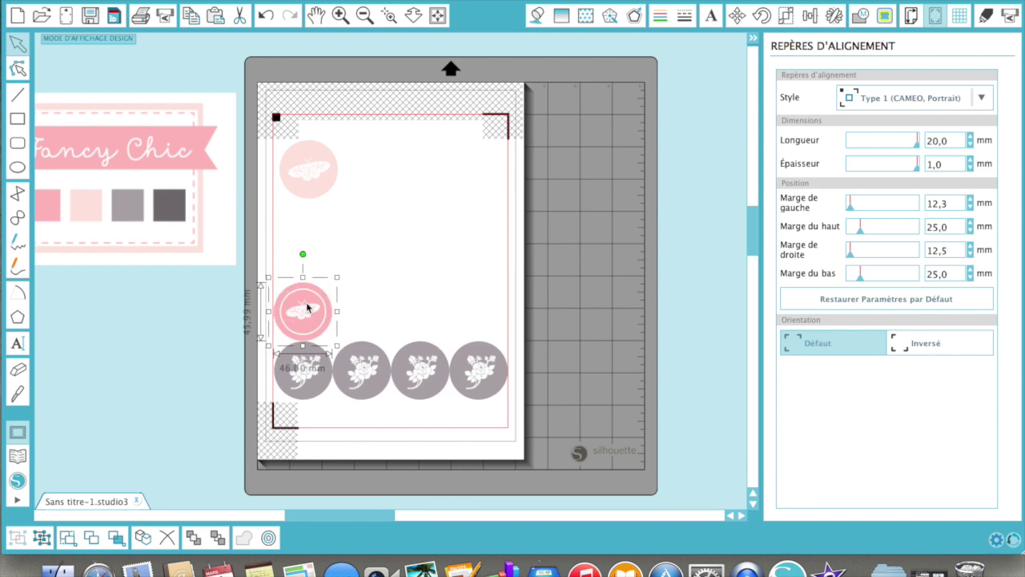
{"action": "key", "text": "super+d"}
{"action": "key", "text": "super+d"}
{"action": "key", "text": "super+d"}
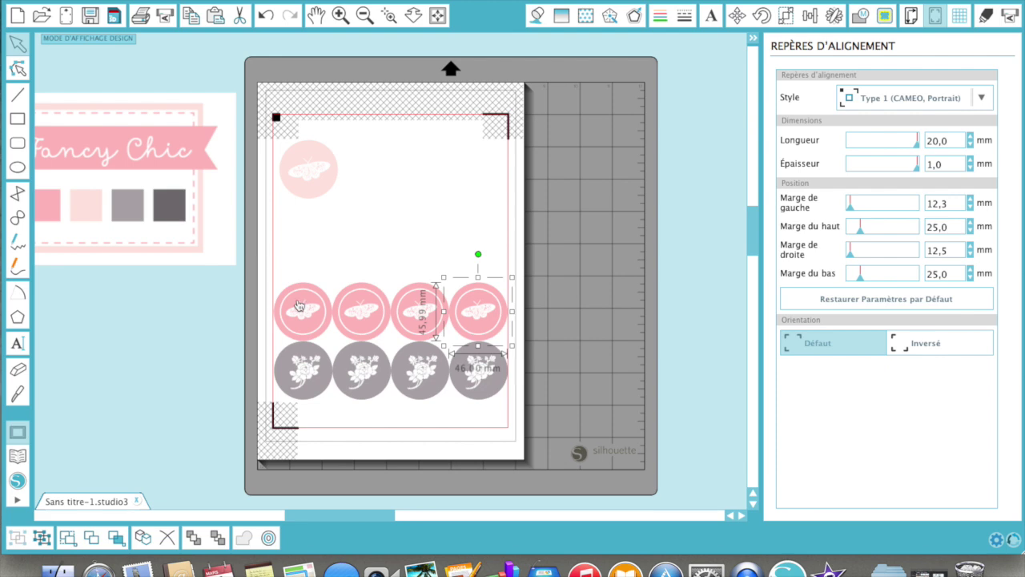
Step: Move the pale pink butterfly label above the first darker pink one and duplicate it three times to the right
{"action": "left_click_drag", "start_coordinate": [301, 172], "coordinate": [299, 257]}
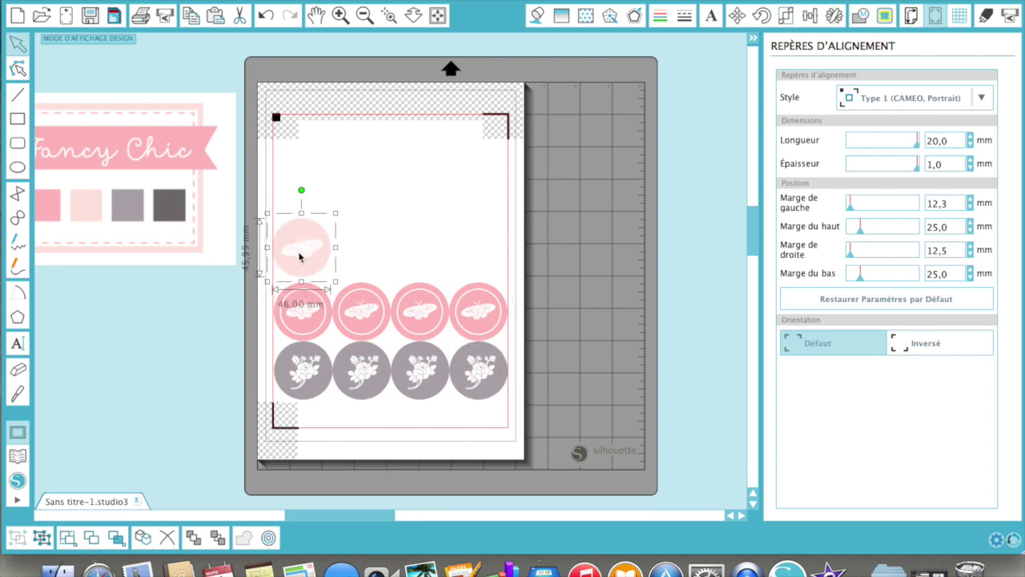
{"action": "key", "text": "super+d"}
{"action": "key", "text": "super+d"}
{"action": "key", "text": "super+d"}
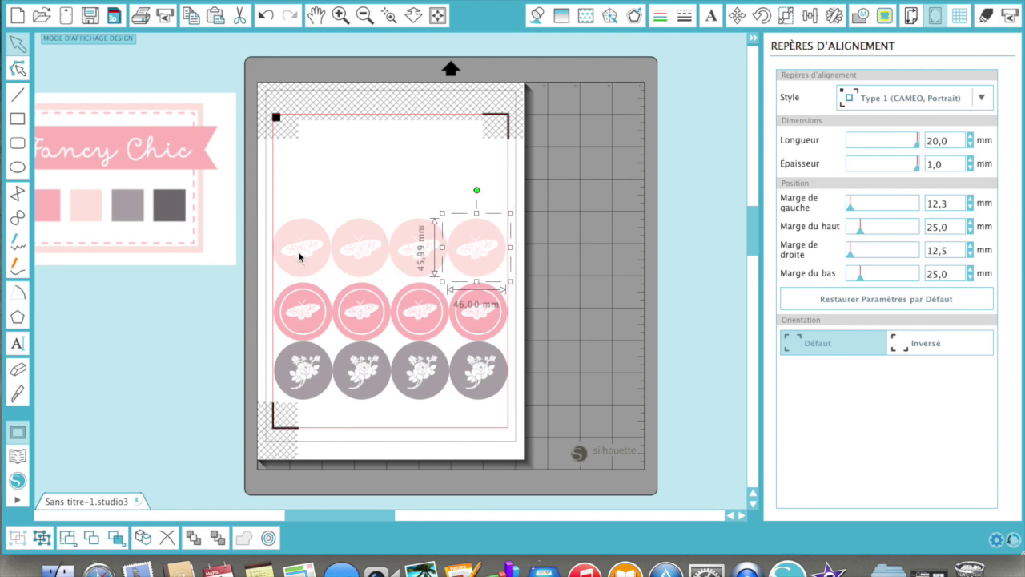